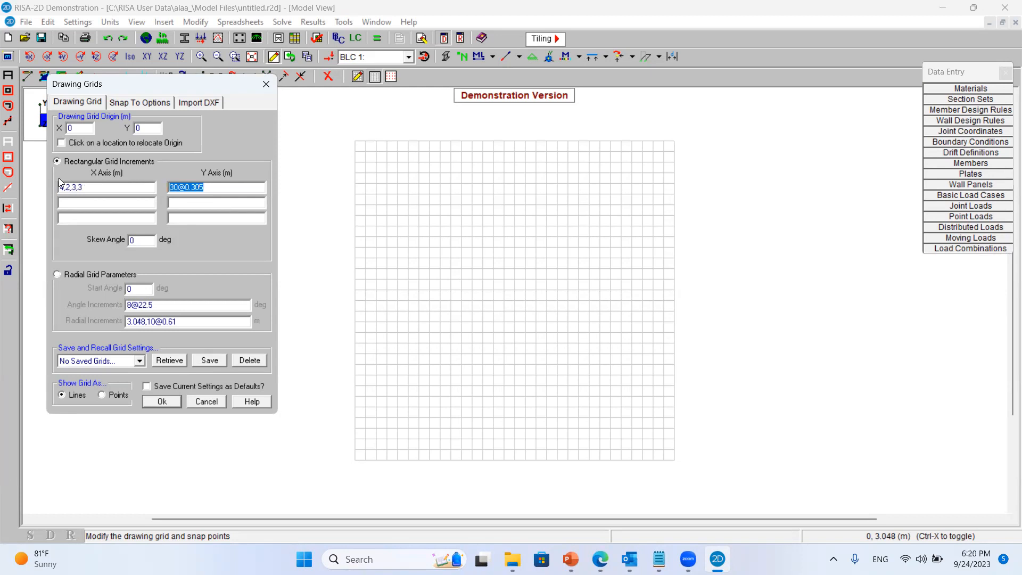
Set the drawing grid's Y-axis increment to 1 m, then check the span lengths on the Example 1 slide in PowerPoint and return to RISA-2D
text(1)
click(163, 402)
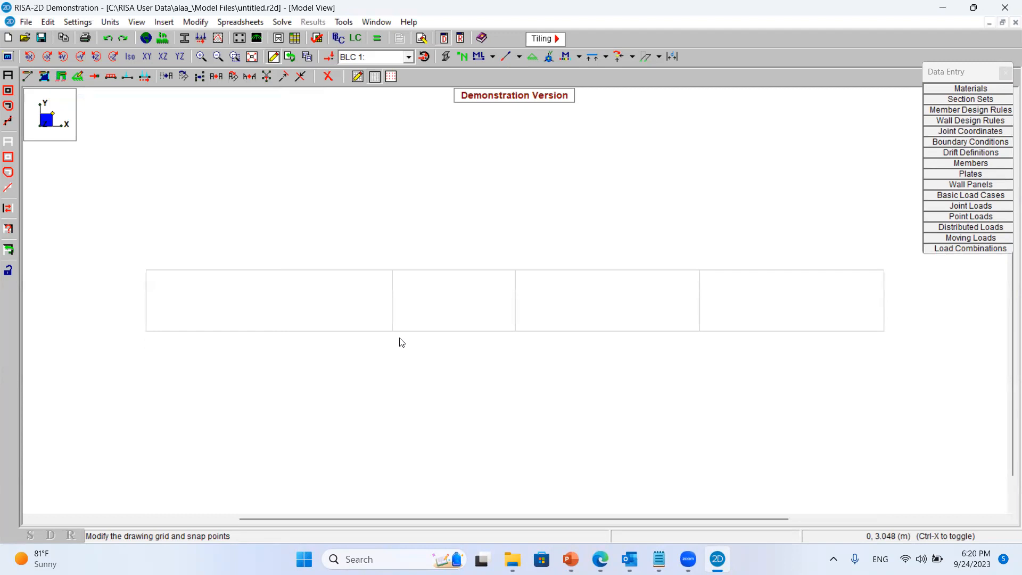
click(571, 559)
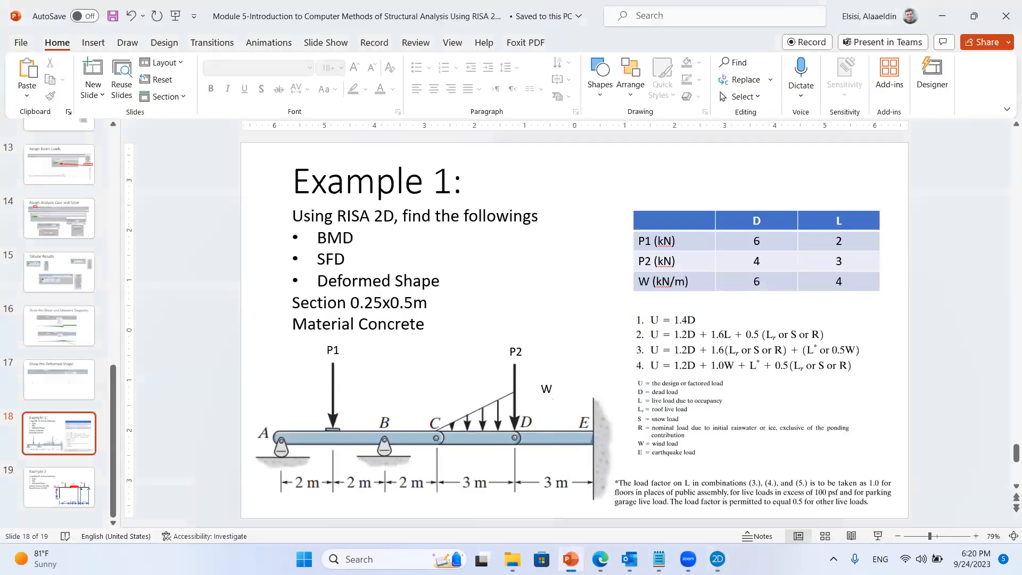
key(alt+Tab)
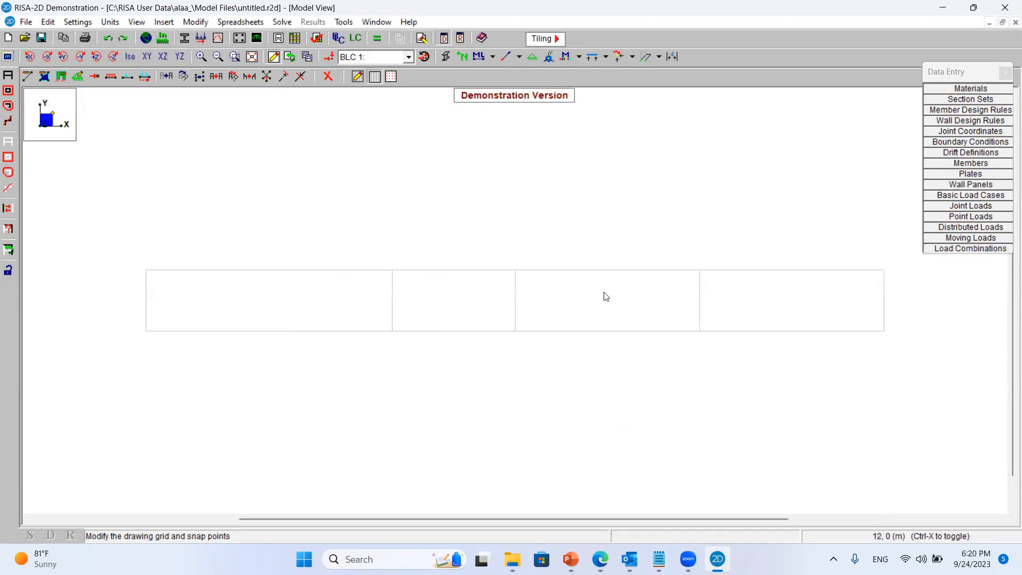
click(570, 559)
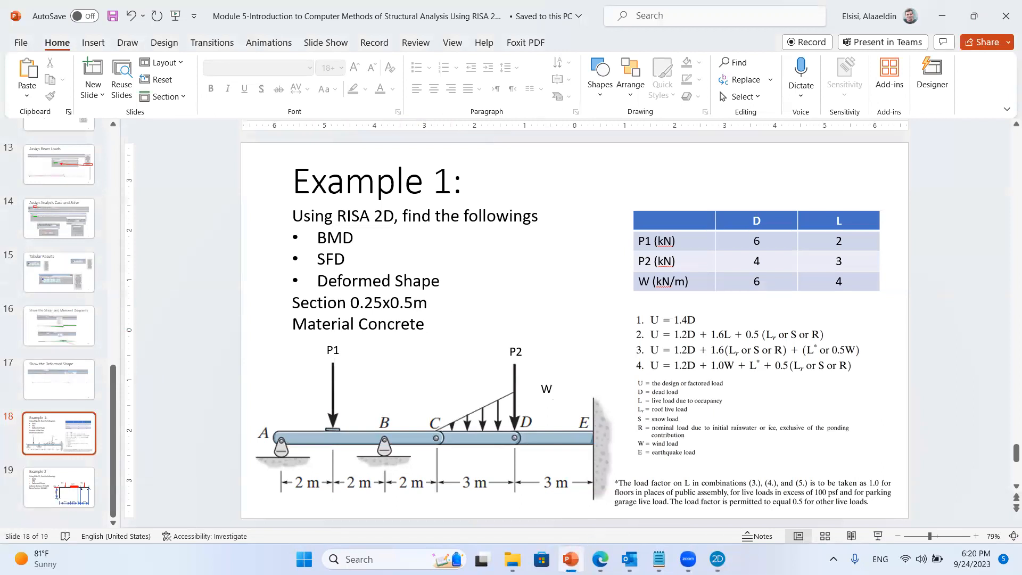
click(717, 559)
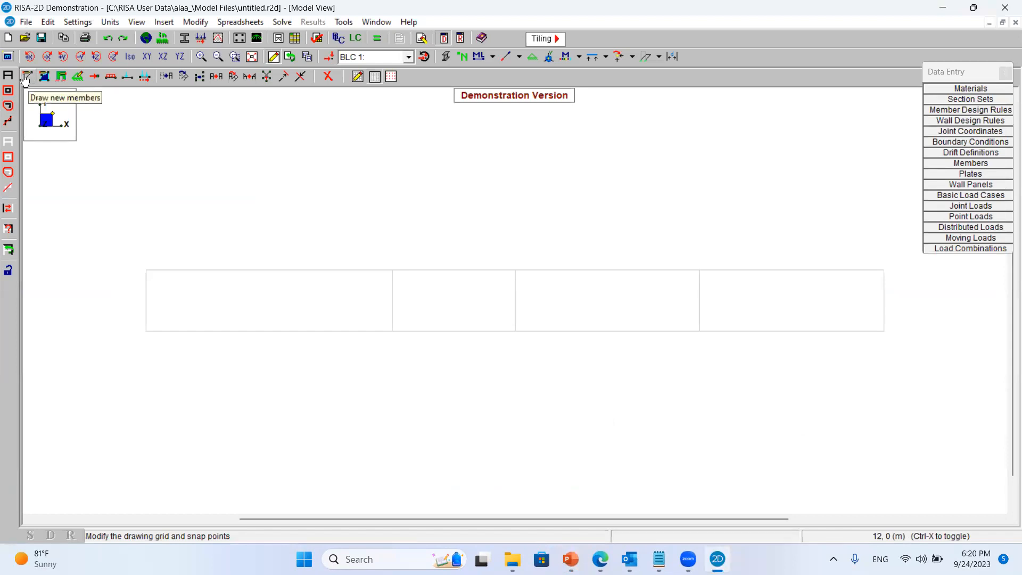
Start drawing new members with Concrete as the material type and the shape assigned directly
click(26, 80)
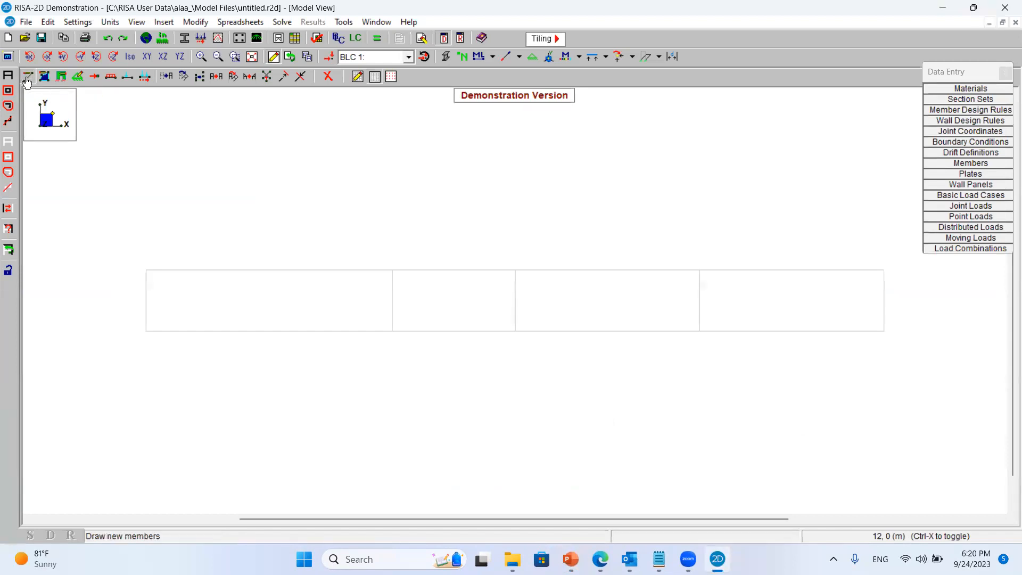
click(85, 208)
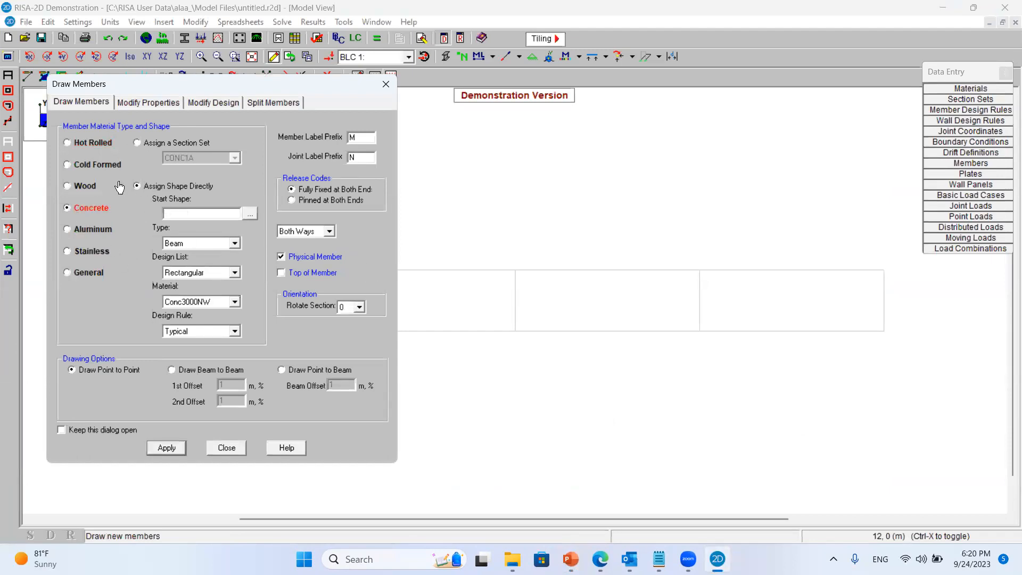
click(157, 148)
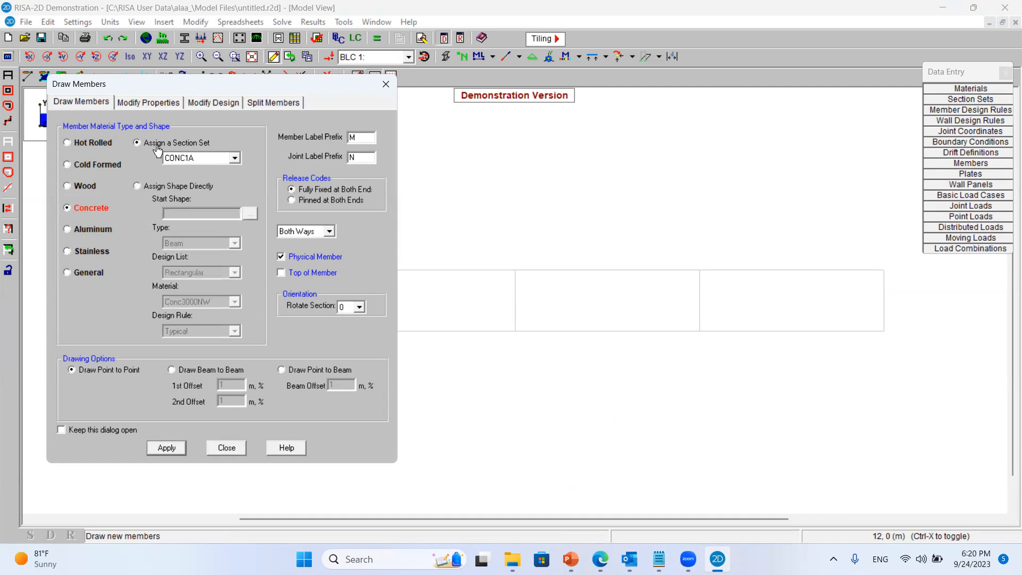
click(153, 186)
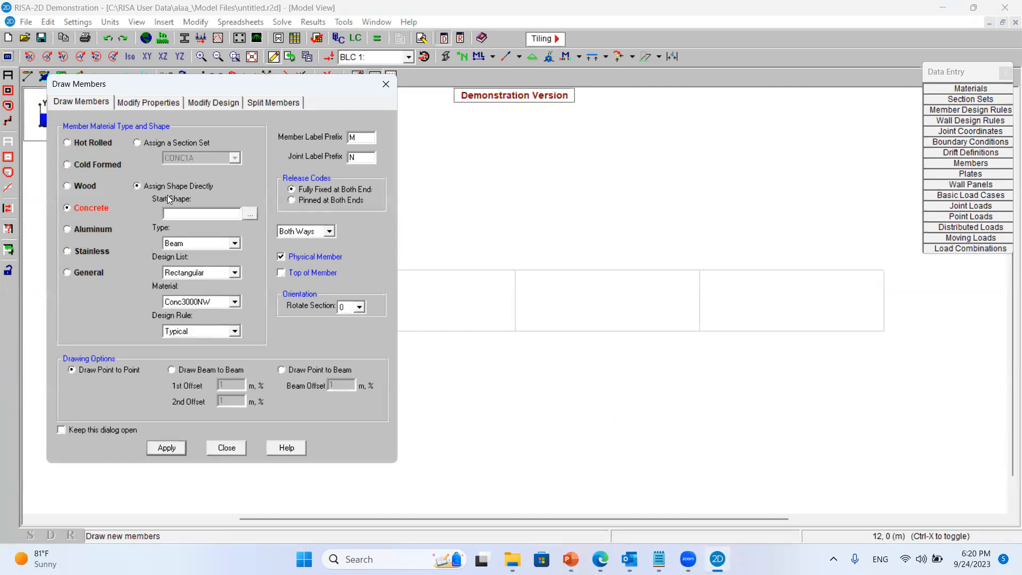
Define the start shape as a rectangular concrete section with a depth of 500 mm and a width of 250 mm
click(248, 215)
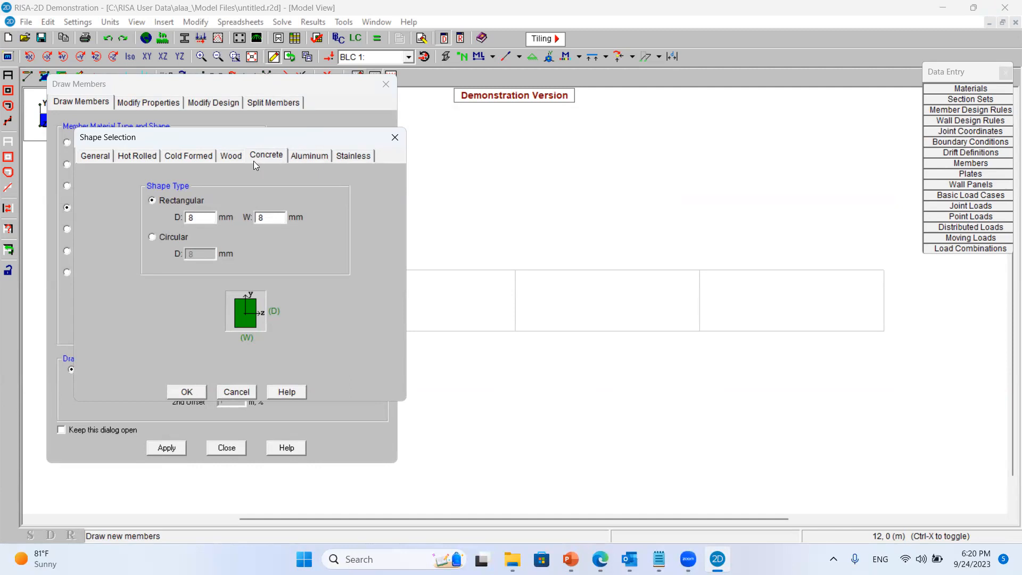
click(178, 235)
click(175, 203)
click(186, 234)
click(189, 205)
double_click(208, 215)
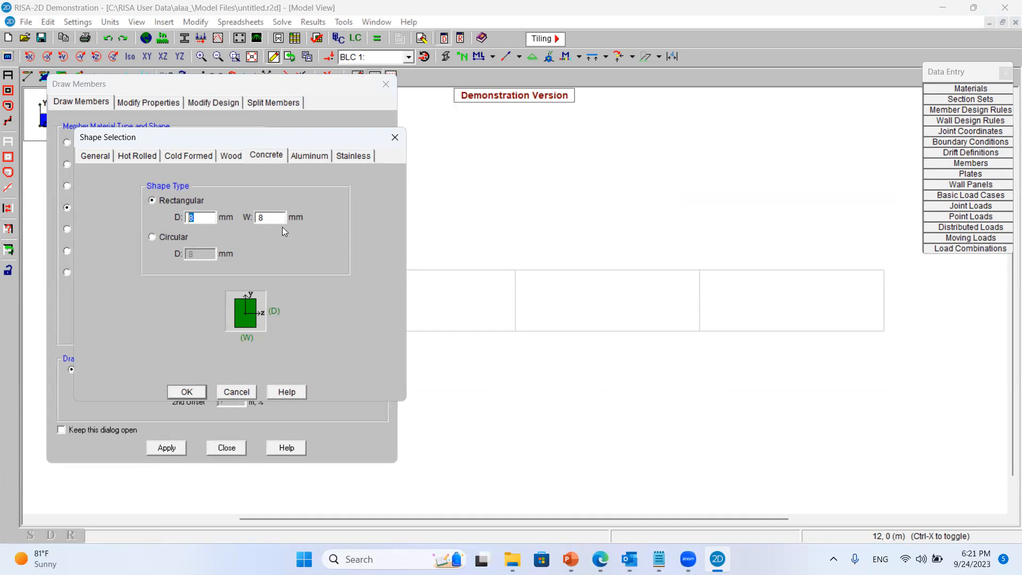
text(500)
key(Tab)
text(25)
click(187, 392)
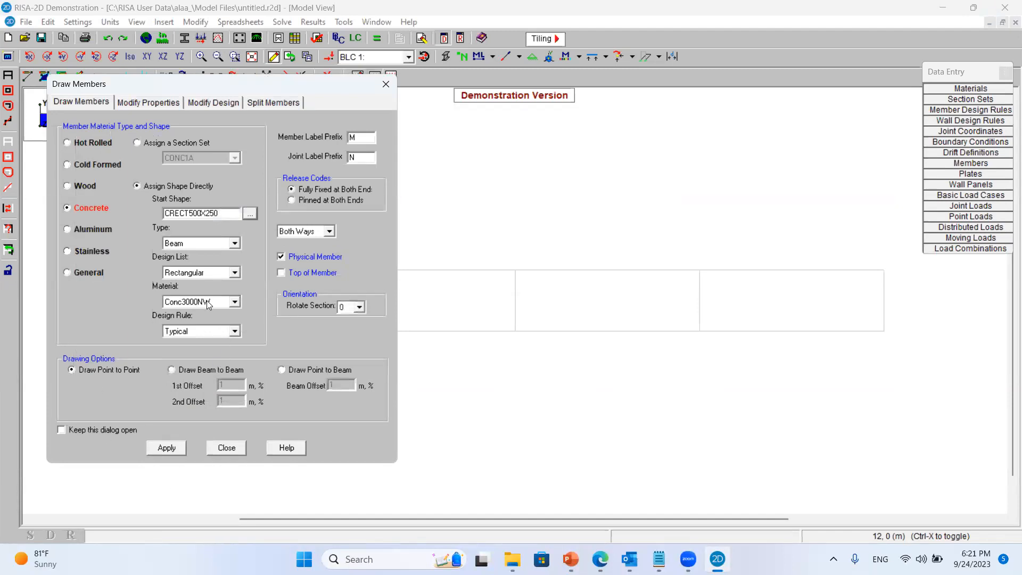
Keep Conc3000NW as the material and Beam as the member type, and apply the member settings
click(233, 302)
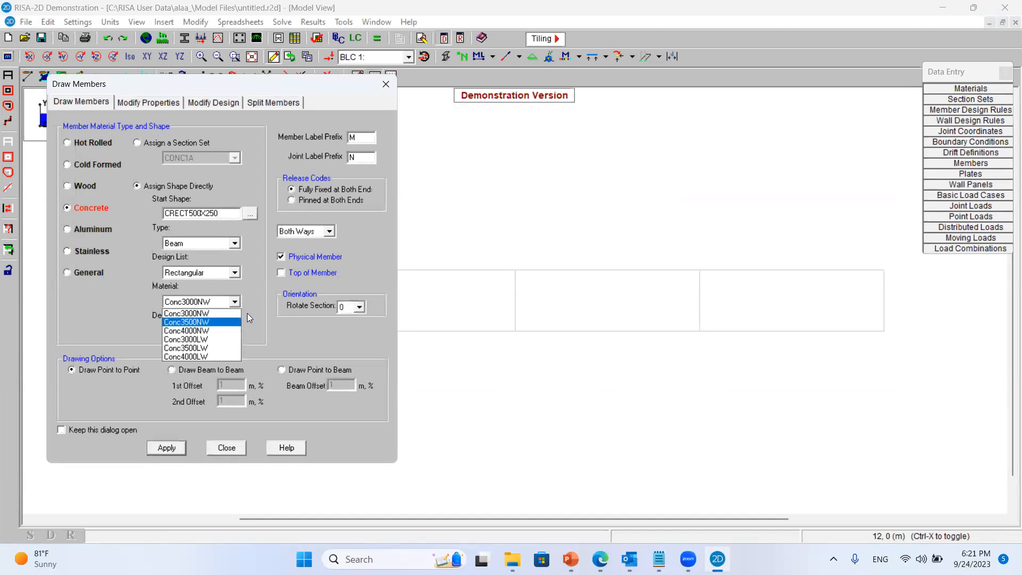
click(274, 324)
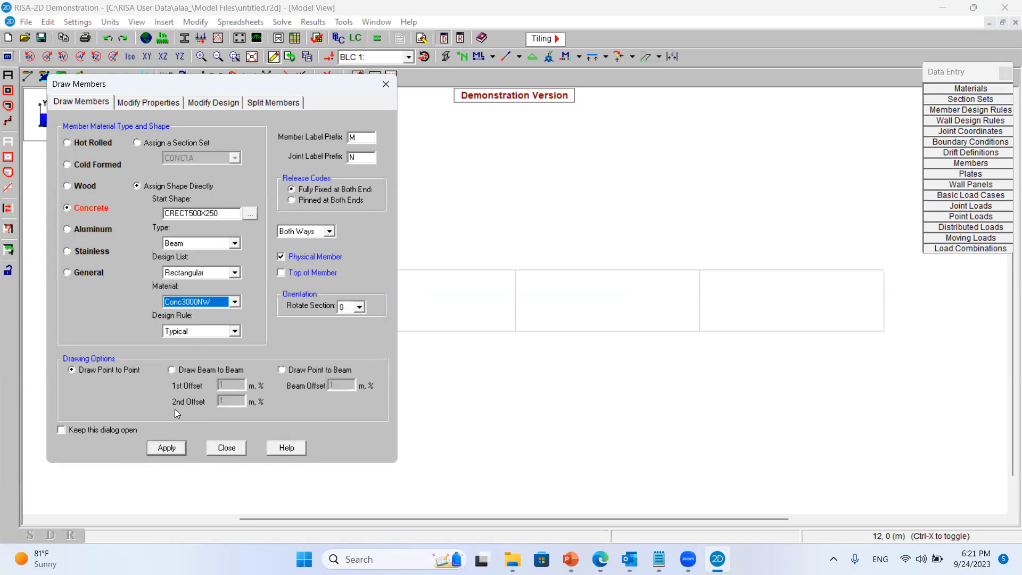
click(187, 245)
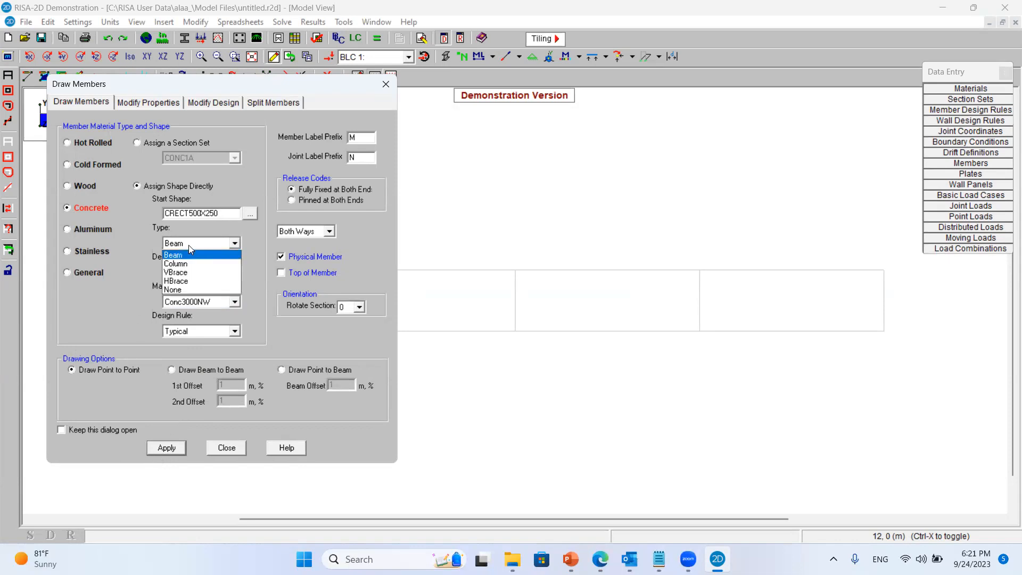
click(268, 257)
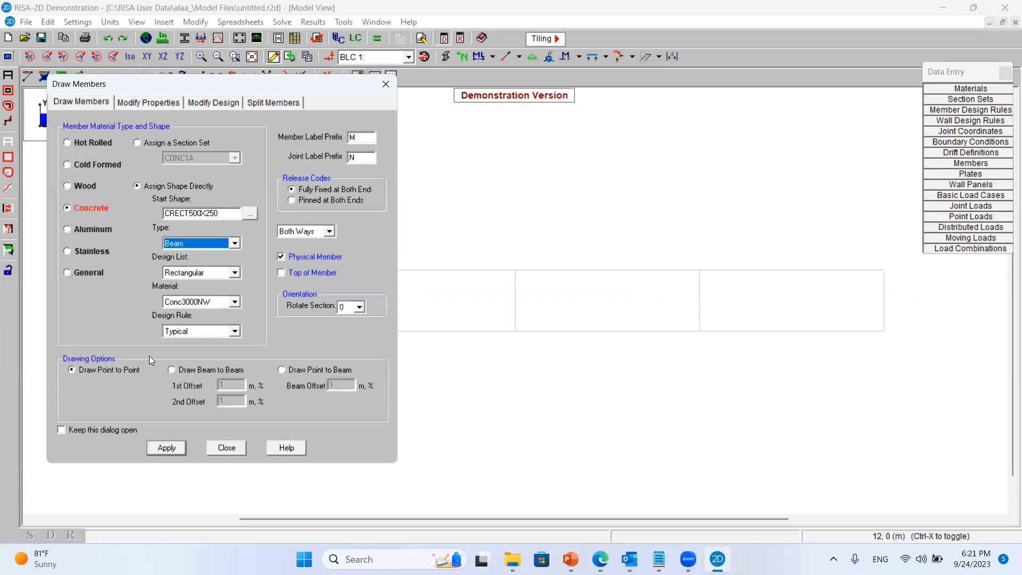
click(162, 449)
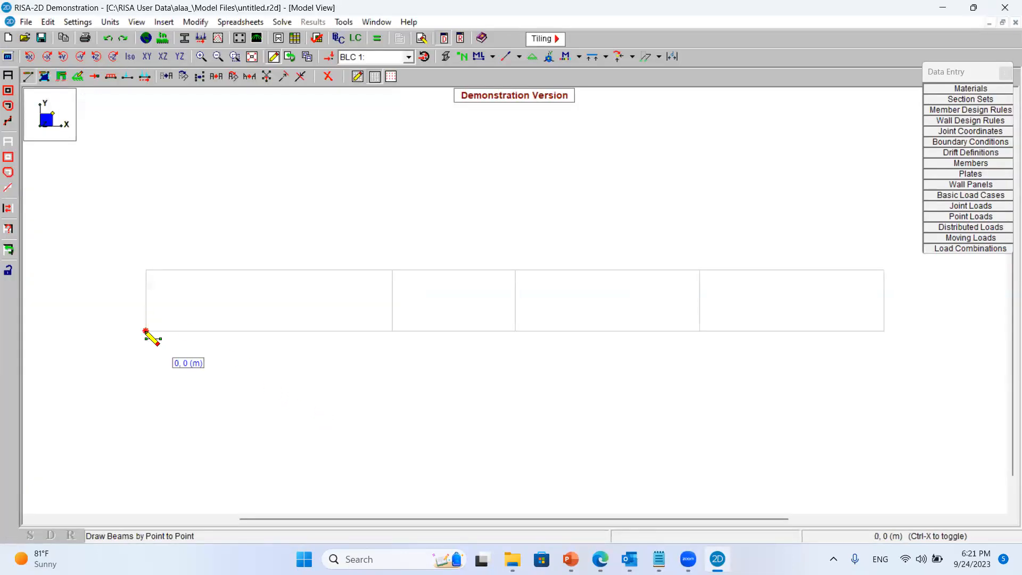
Draw four consecutive beam members along the grid's lower line from (0, 0) through x = 4, 6 and 9 m to x = 12 m
click(146, 331)
click(393, 331)
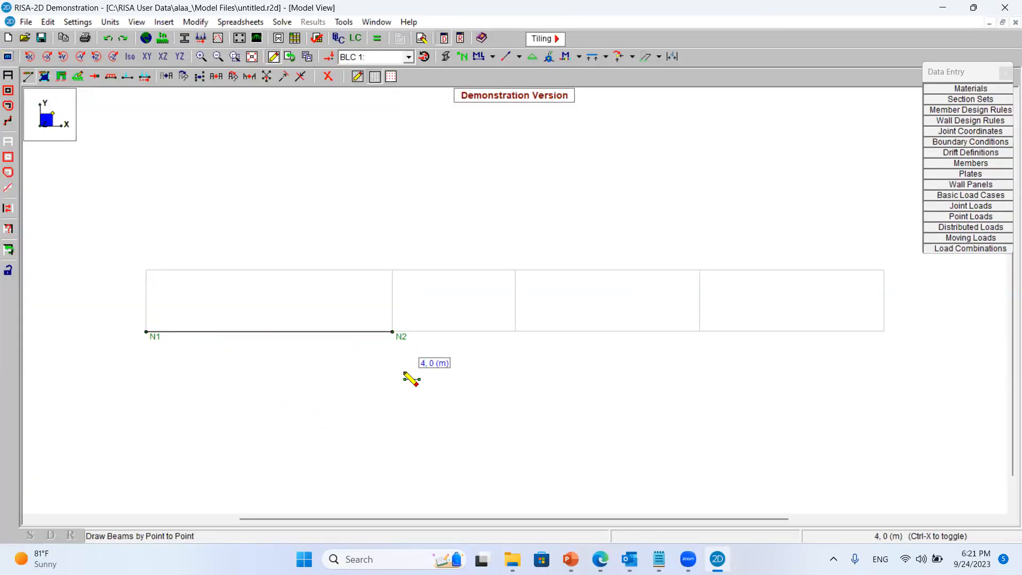
click(515, 332)
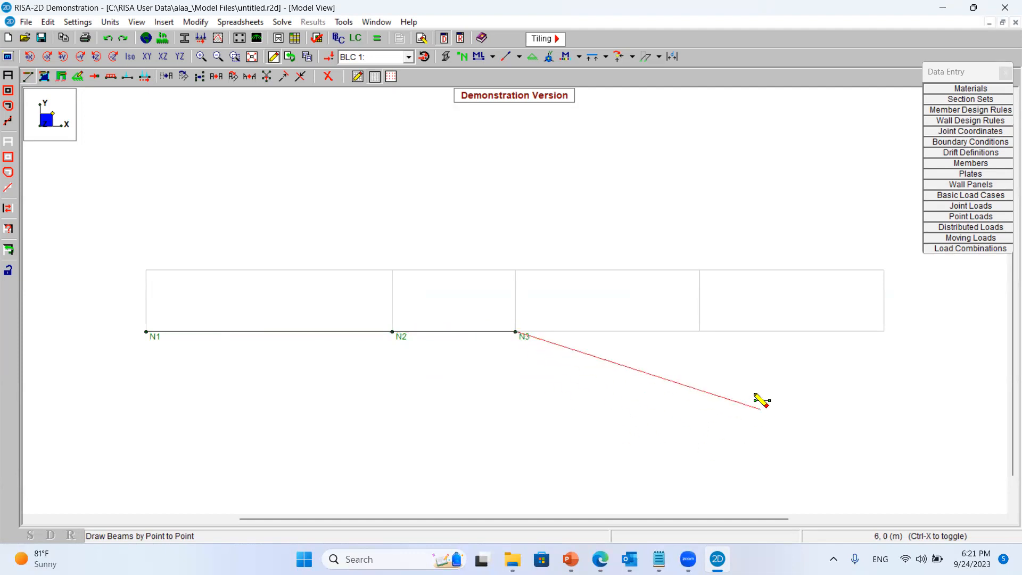
click(701, 332)
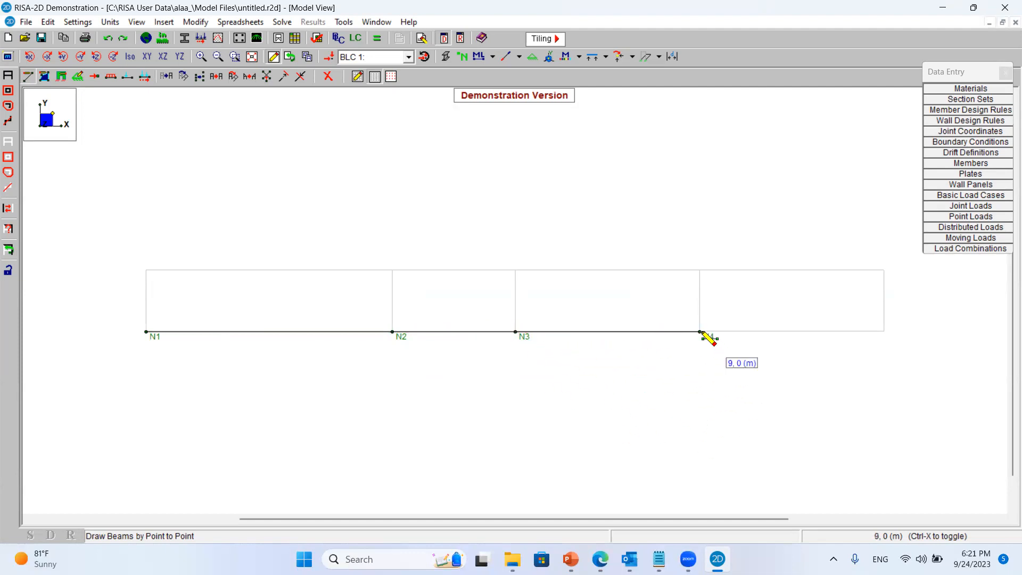
click(884, 332)
right_click(668, 431)
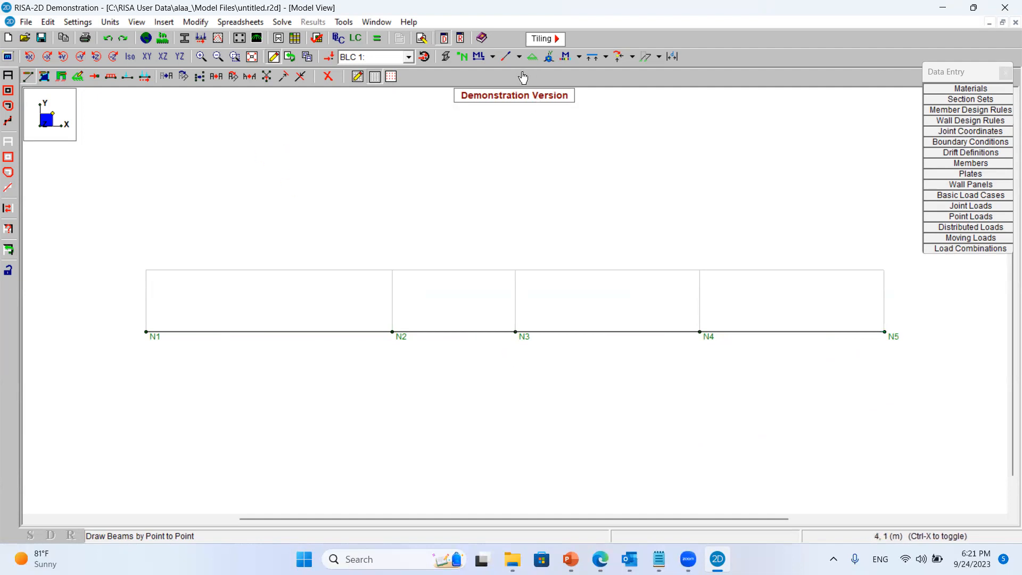
Show the member labels in the model view, keeping the joint labels displayed
click(466, 58)
click(464, 58)
click(465, 58)
click(463, 60)
click(479, 58)
click(493, 57)
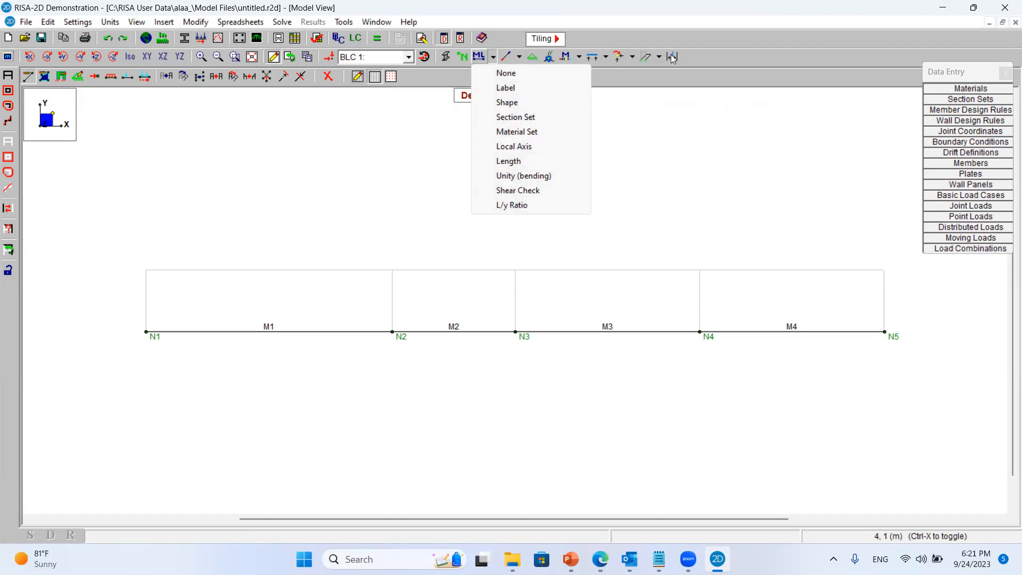
click(653, 15)
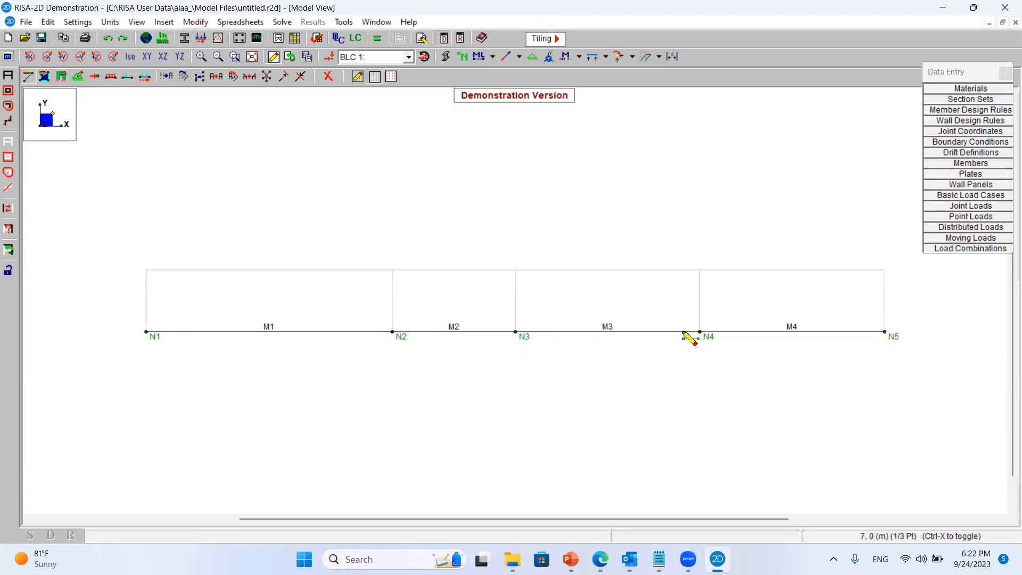
Set both the start and end release codes to Pinned in the member property modifications
click(28, 79)
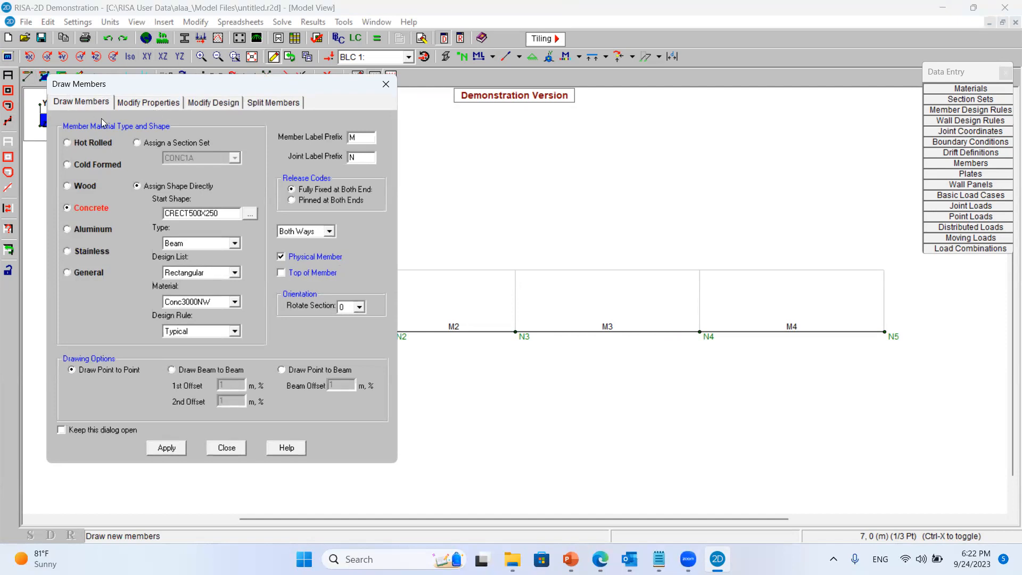
click(386, 84)
click(29, 77)
click(159, 106)
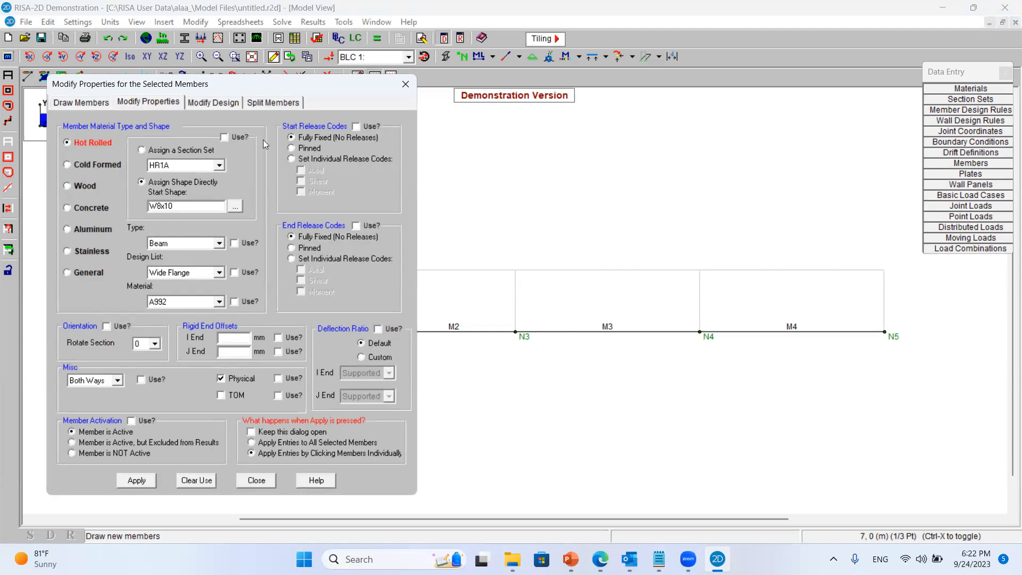
click(371, 131)
click(311, 149)
click(309, 249)
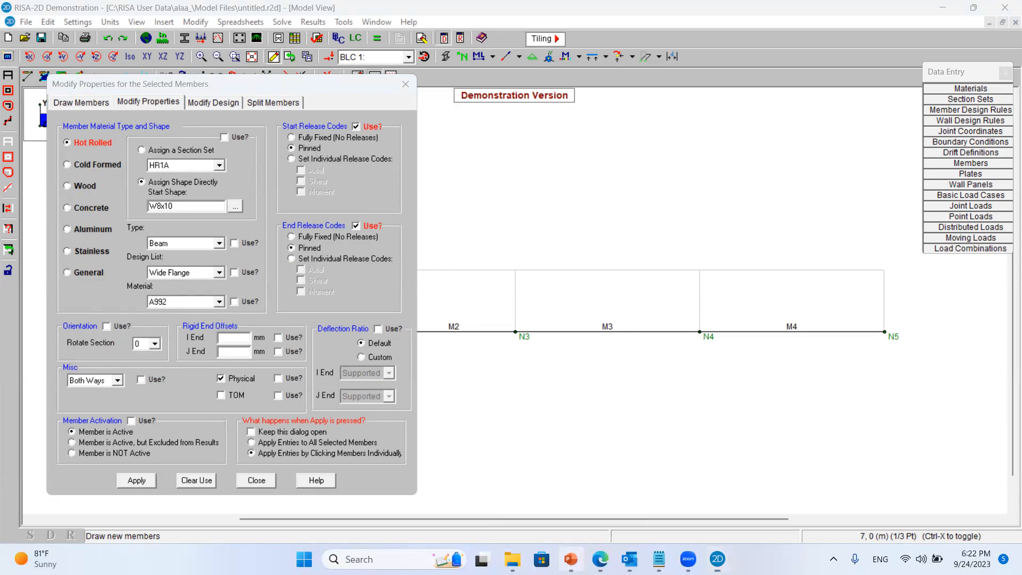
Check the hinge locations on the Example 1 slide in PowerPoint, then apply the pinned end releases to member M3 in RISA-2D
click(567, 558)
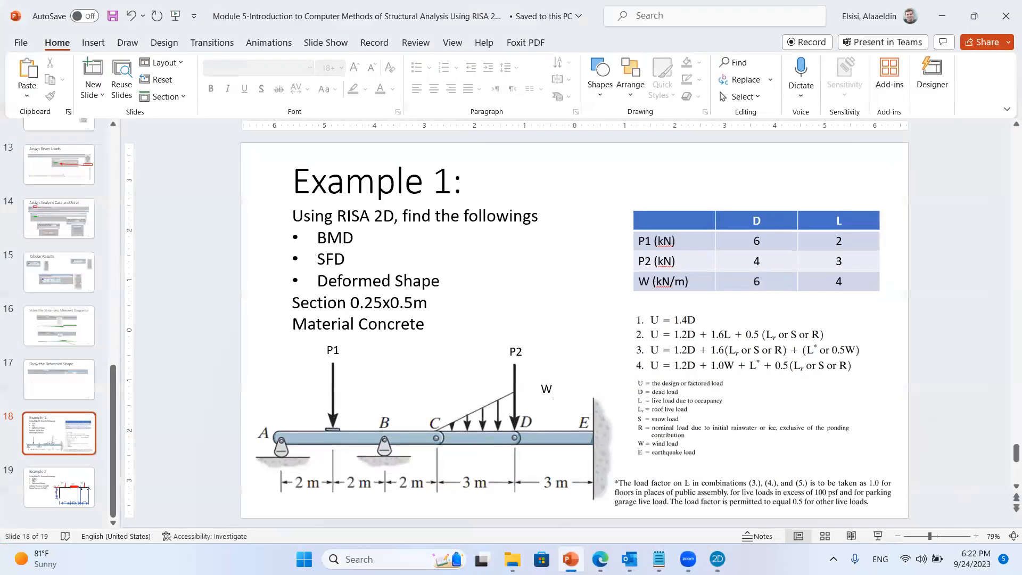
click(568, 558)
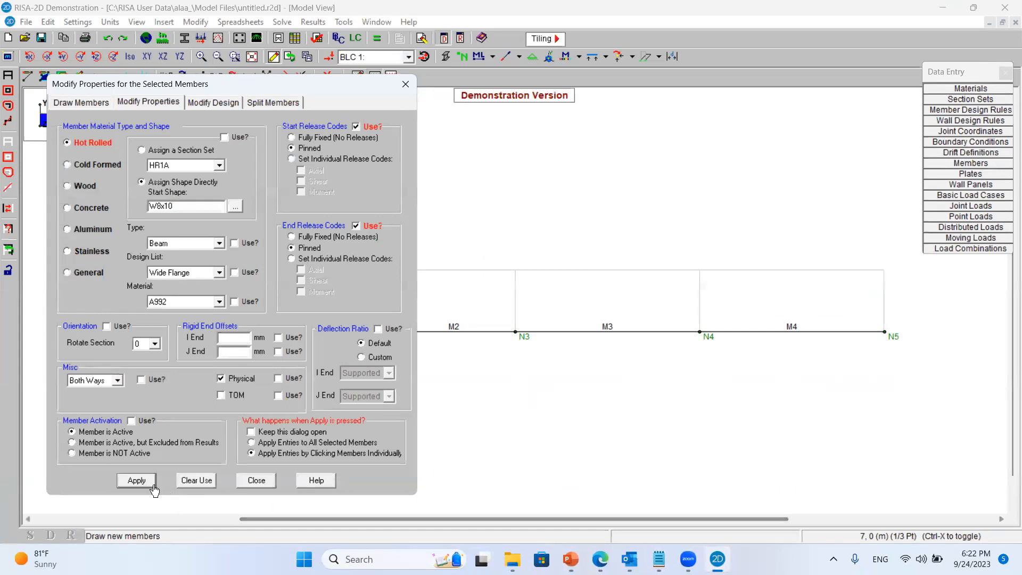
click(137, 480)
click(543, 331)
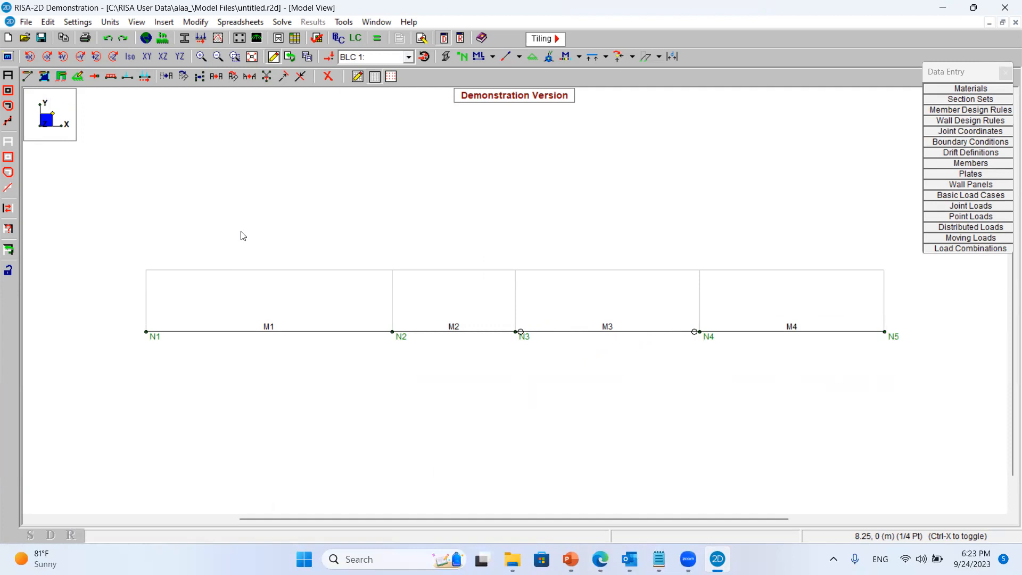
Check the supports on the PowerPoint slide, then assign roller boundary conditions to joints N1 and N2 in RISA-2D
click(78, 78)
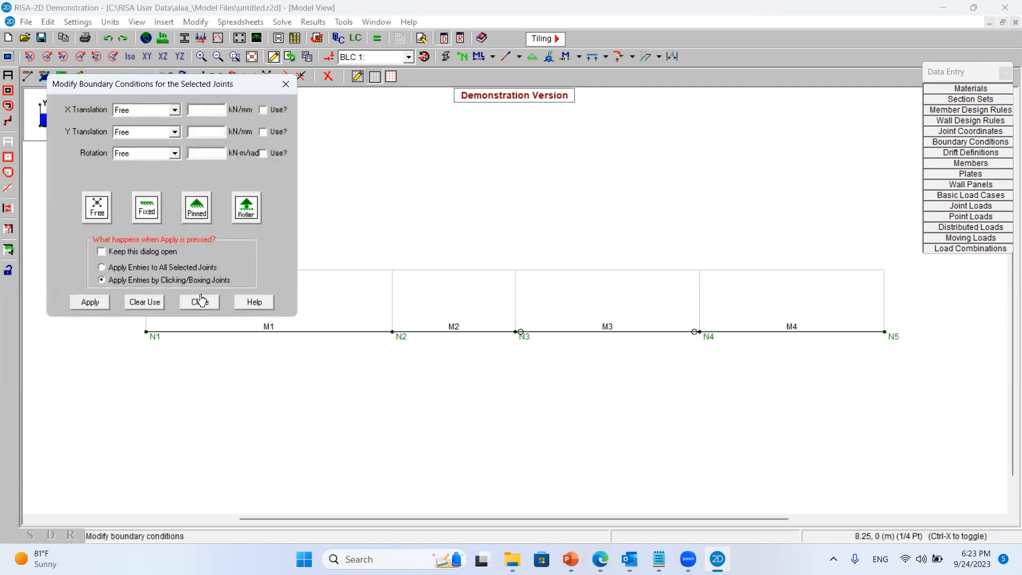
click(571, 559)
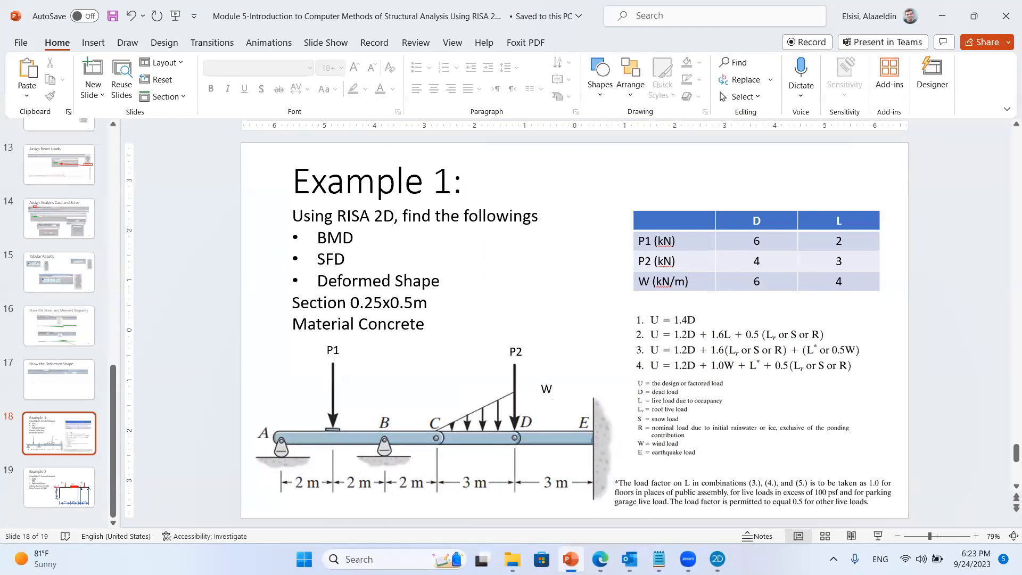
click(571, 559)
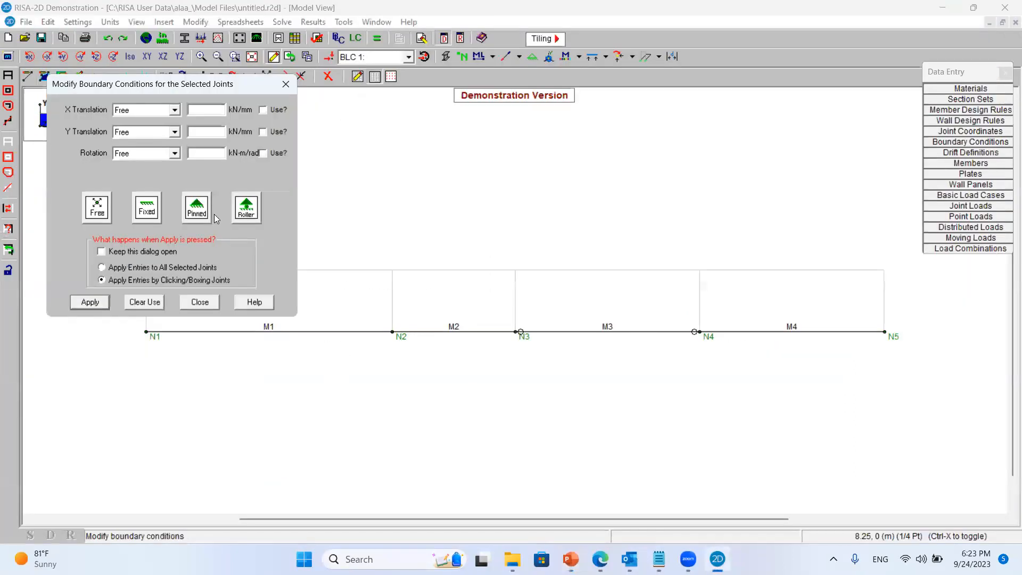
click(246, 208)
click(90, 302)
click(146, 332)
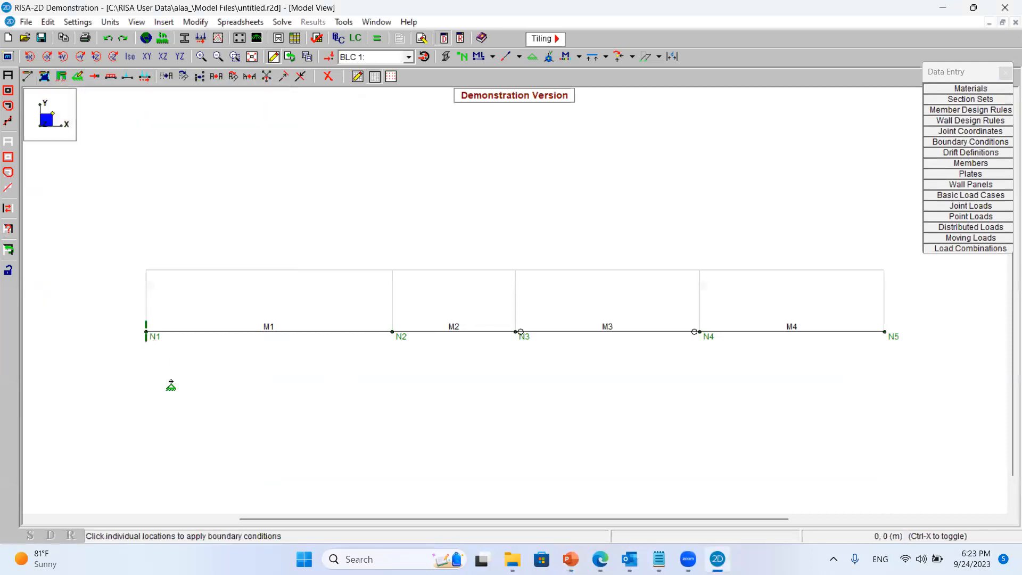
click(392, 333)
Assign a fixed boundary condition to joint N5 at the beam's far end
click(63, 78)
click(147, 208)
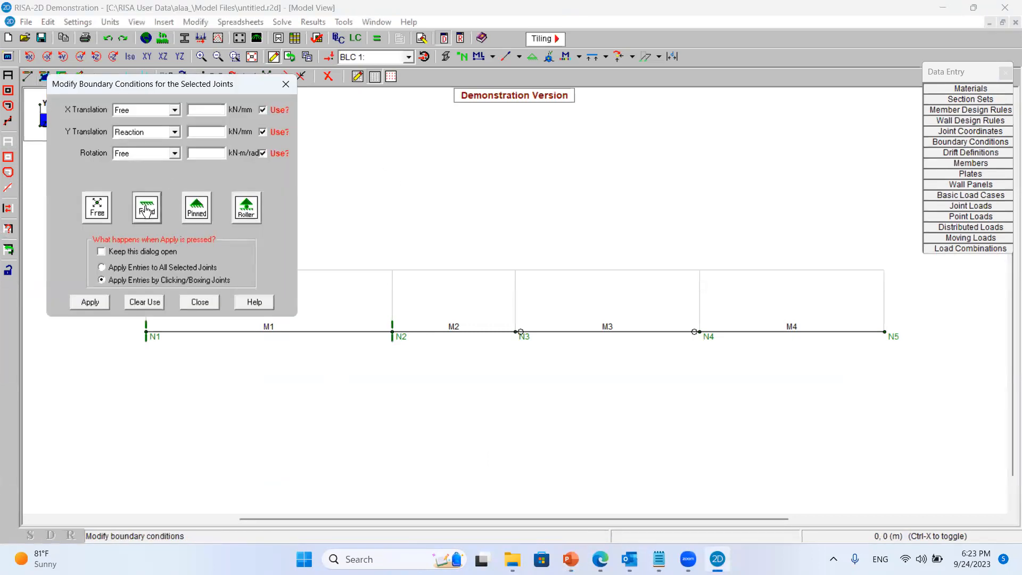
click(90, 302)
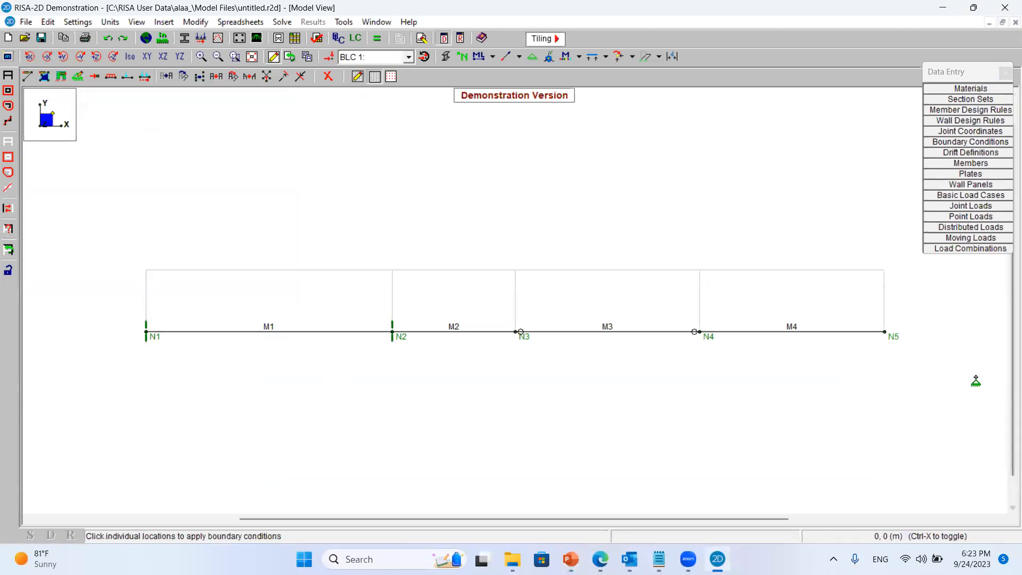
click(886, 333)
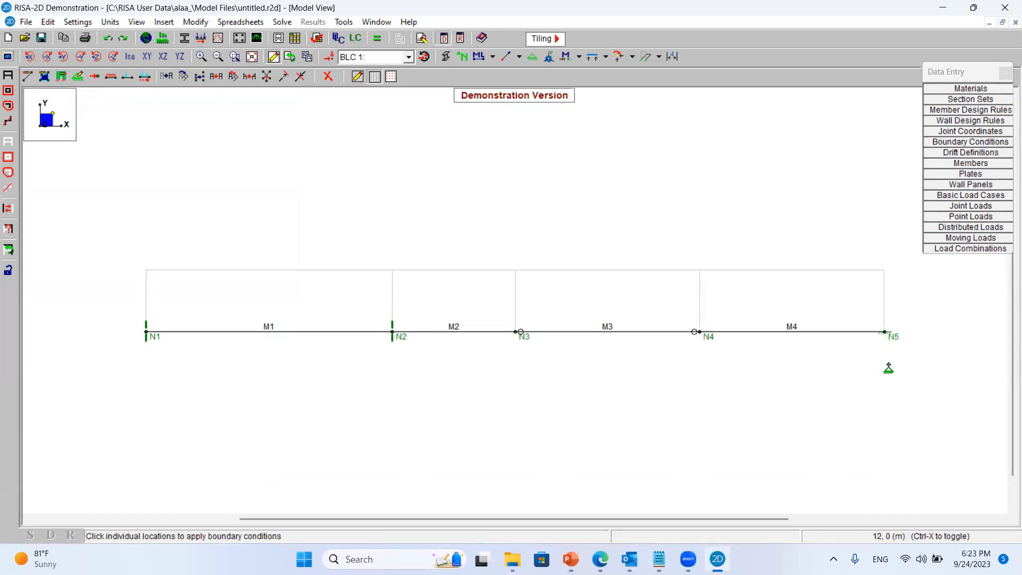
scroll(885, 382, up, 2)
scroll(795, 370, down, 3)
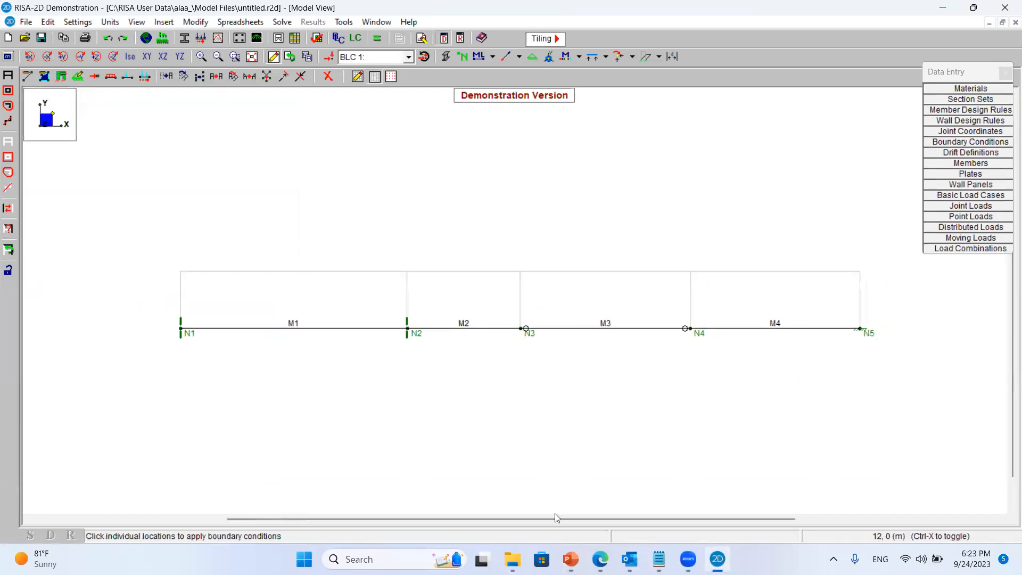
Check the loads on the Example 1 slide in PowerPoint, then name the first two basic load cases Dead Loads and Live Loads in RISA-2D
click(570, 559)
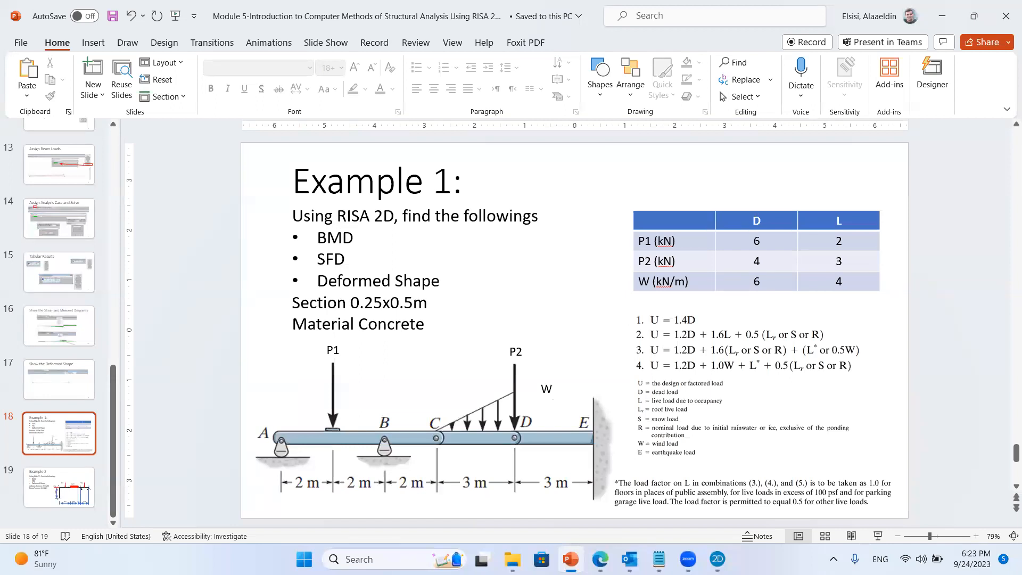
click(571, 559)
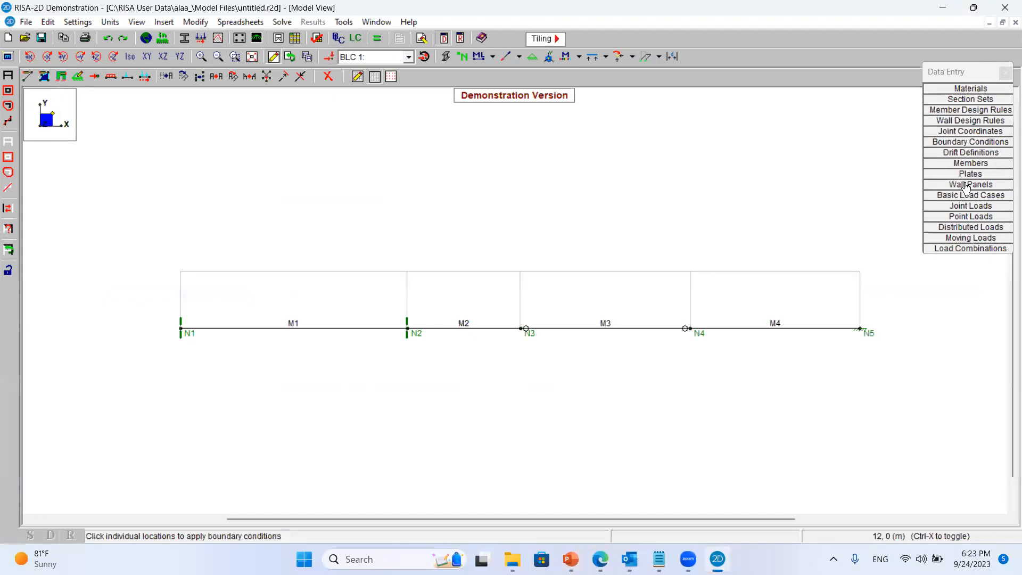
click(339, 39)
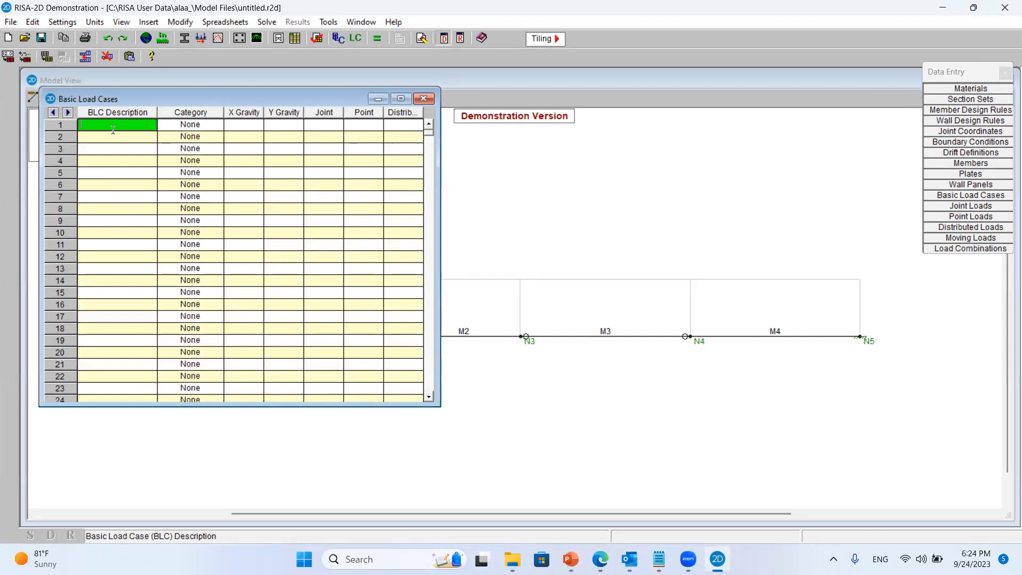
text(D)
key(Down)
text(Live Loads)
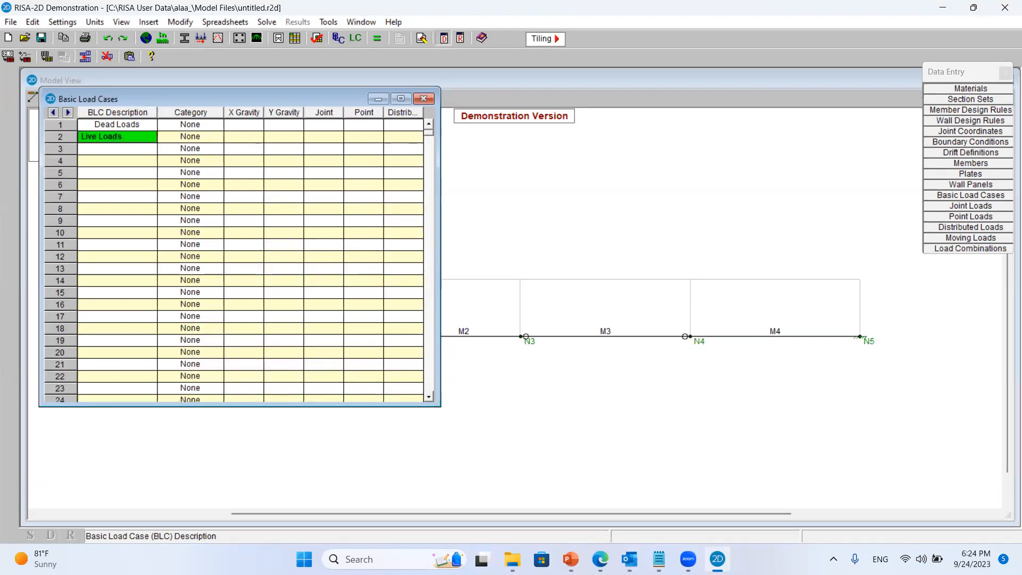
key(Down)
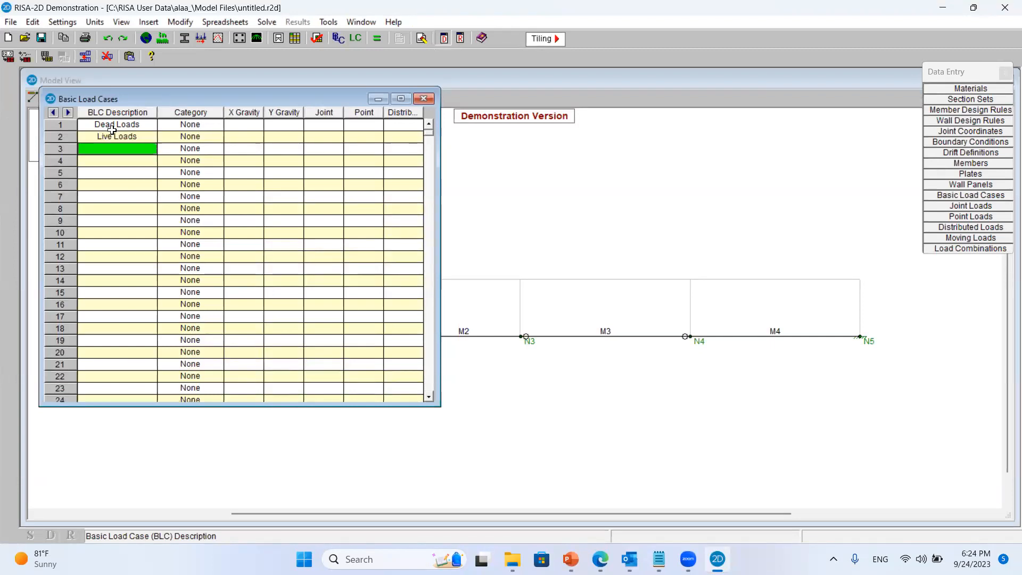
Assign the DL category to the Dead Loads case and the LL category to the Live Loads case, then close the load case list
click(215, 128)
click(216, 127)
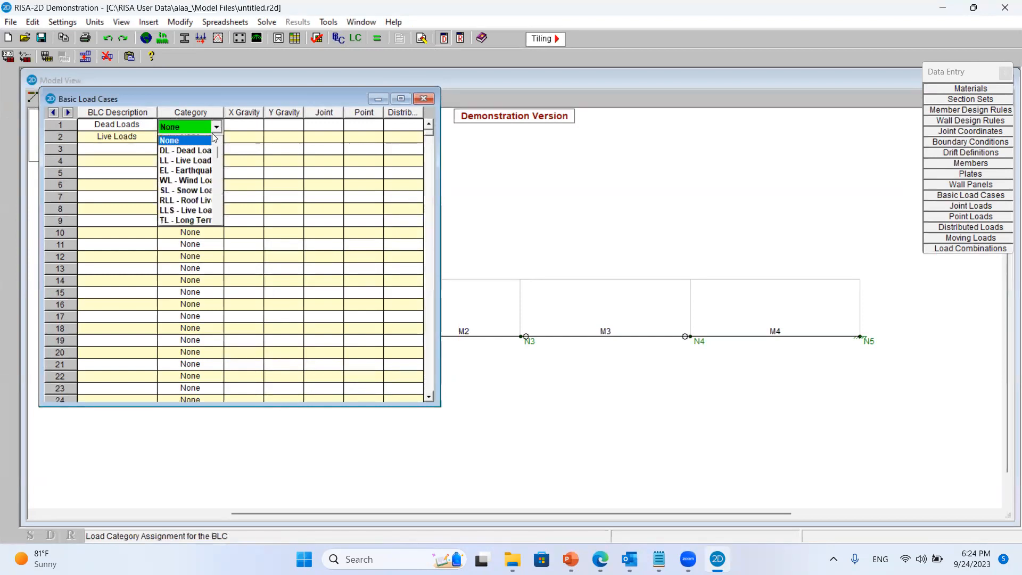
click(209, 151)
click(211, 142)
click(215, 139)
click(192, 170)
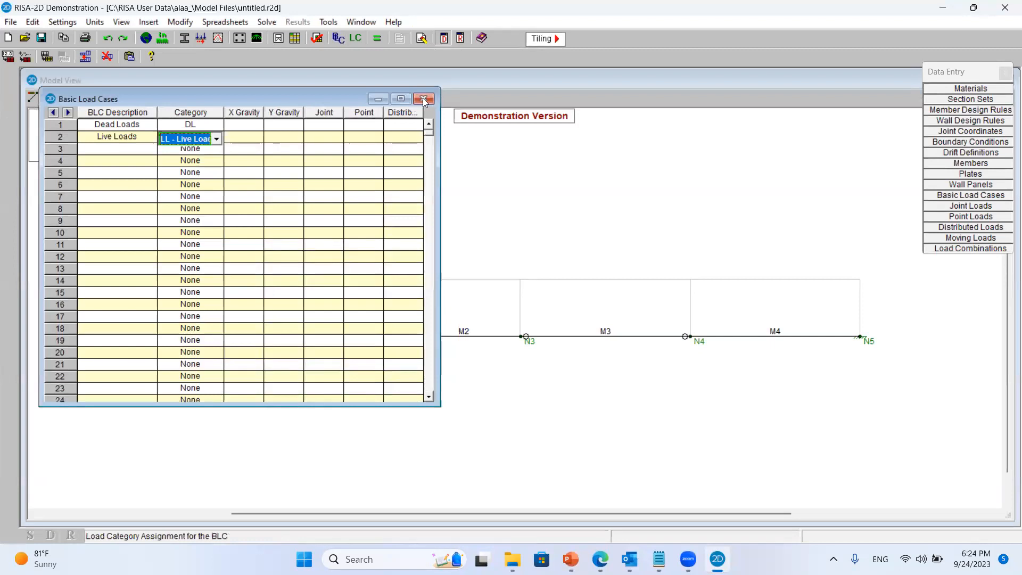
click(423, 99)
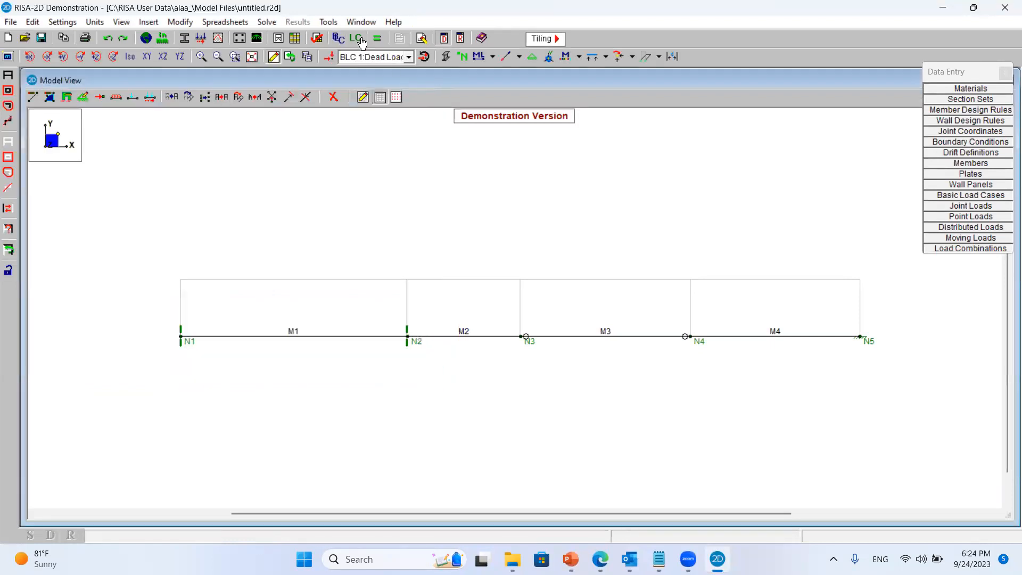
Create three load combinations described as 1.4D, 1.2D+1.6L and 1.2D+0.5L
click(358, 38)
click(140, 177)
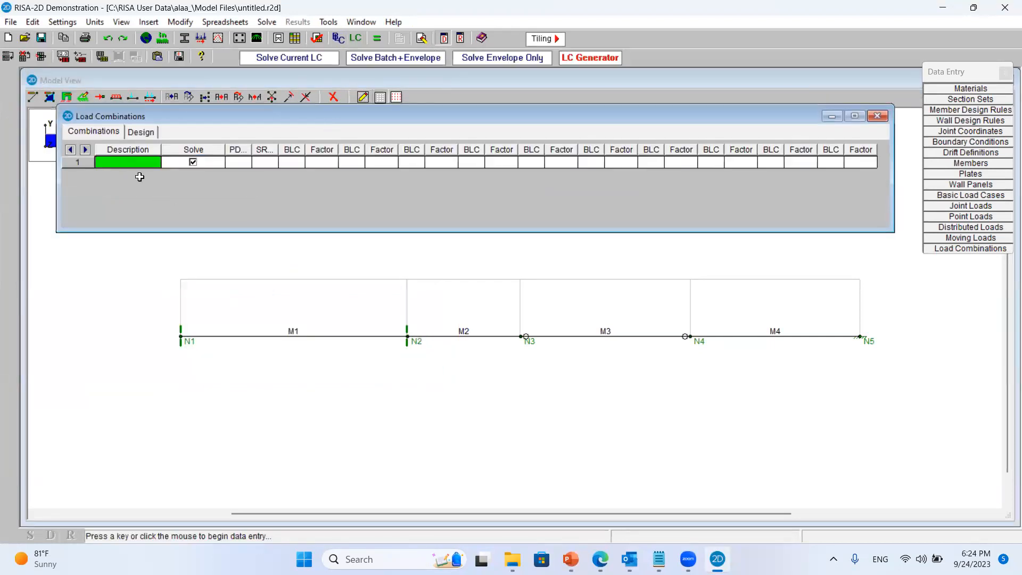
click(134, 159)
text(1.4D)
key(Down)
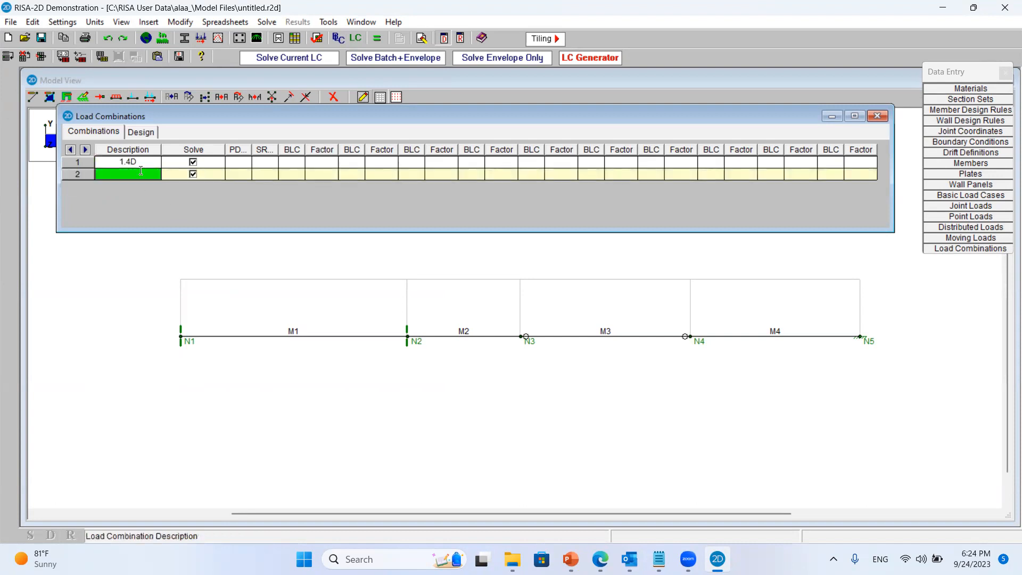
click(121, 173)
text(1.2D+A.)
key(Return)
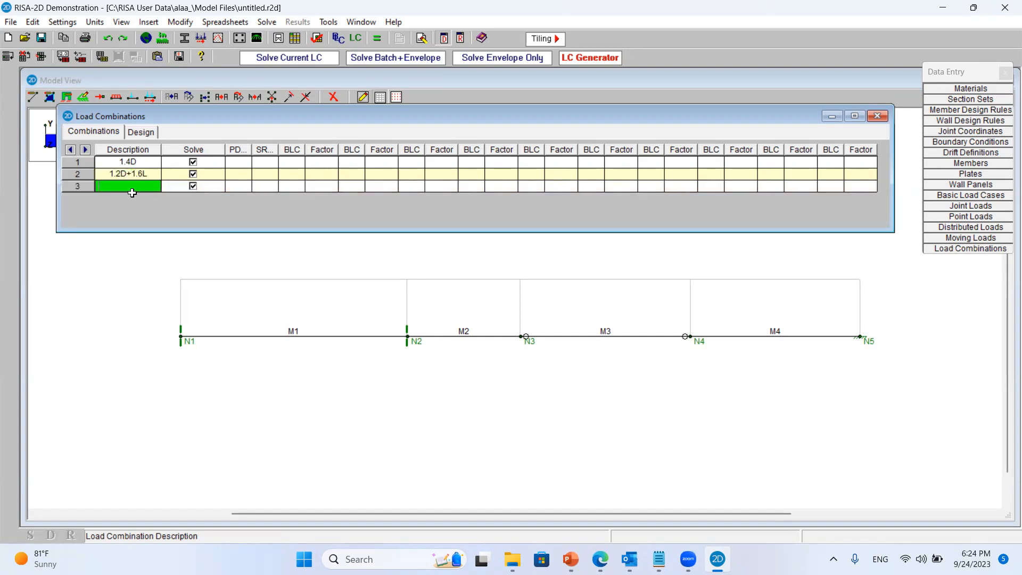
text(1)
click(261, 174)
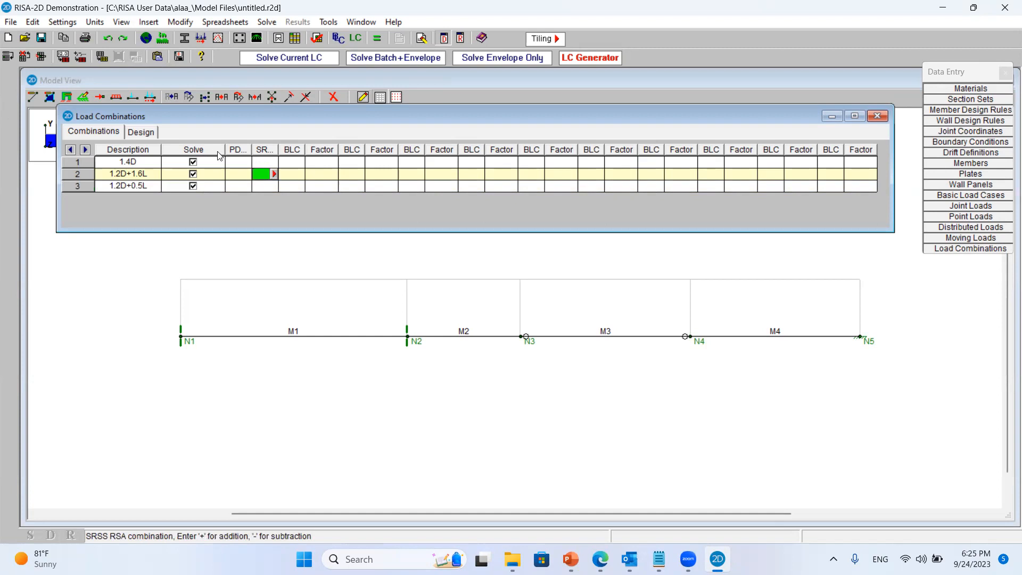
Clear the Solve flag for all three load combinations
click(194, 150)
click(193, 162)
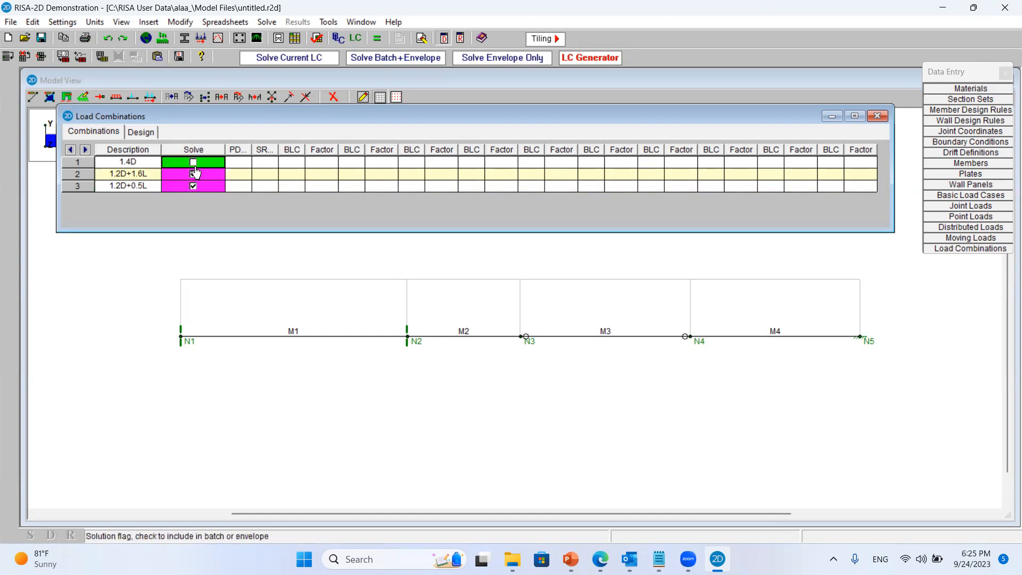
click(193, 174)
click(193, 186)
Examine the P-Delta options and the response spectra SRSS options for the 1.4D load combination
click(240, 167)
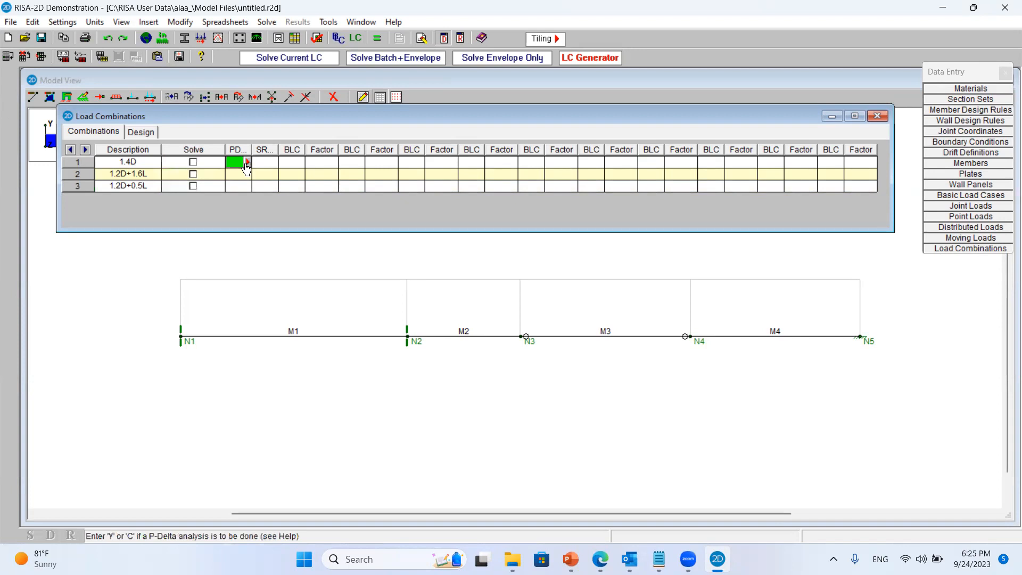
click(247, 162)
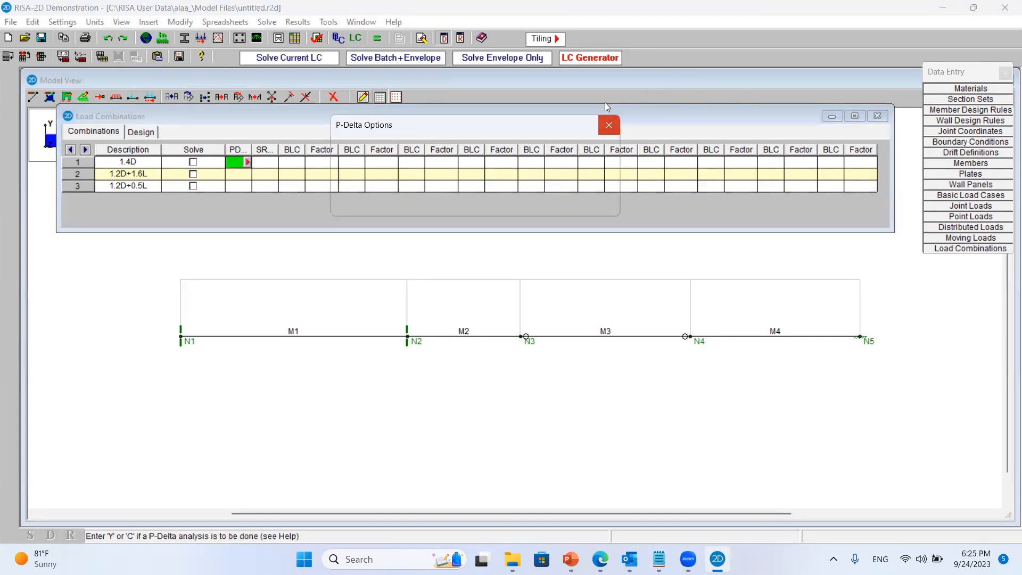
click(609, 125)
click(271, 164)
click(275, 161)
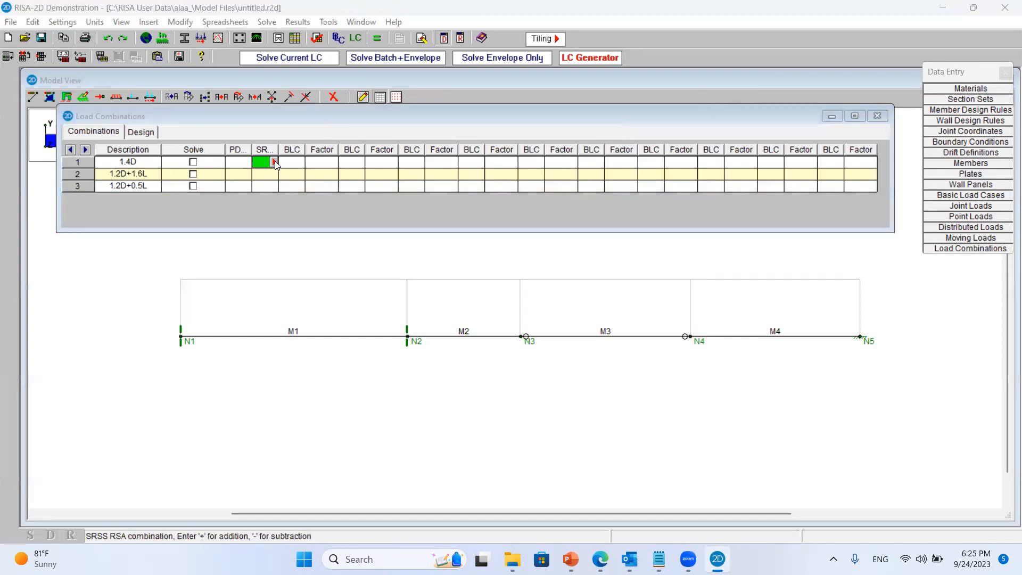
drag(577, 125, 697, 100)
click(730, 99)
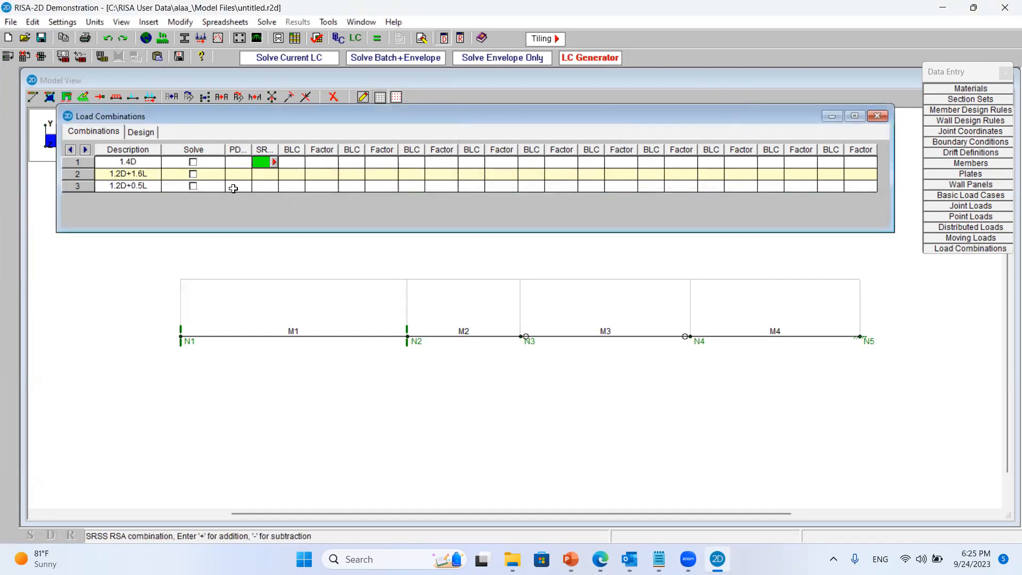
click(287, 164)
click(275, 163)
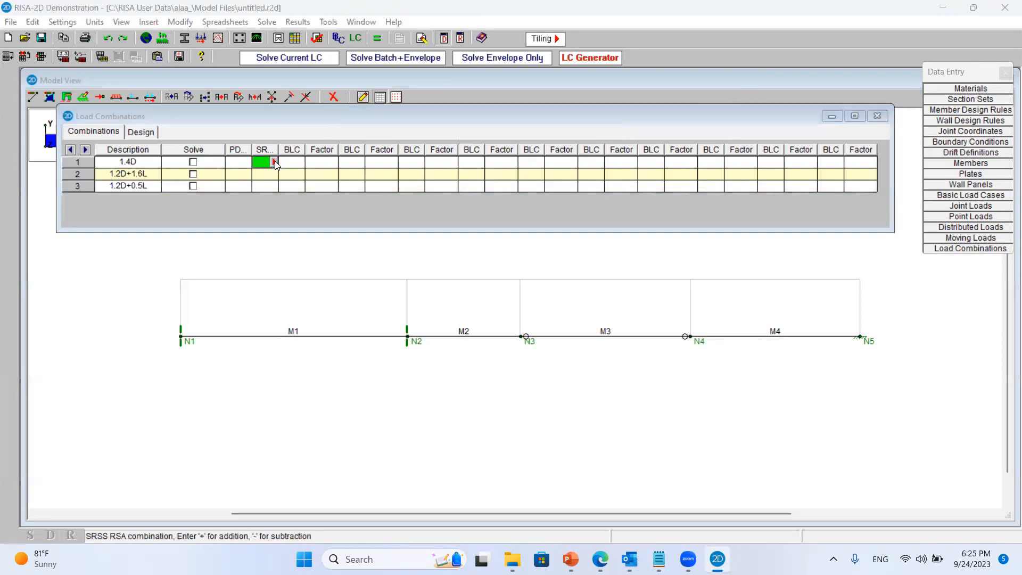
click(275, 161)
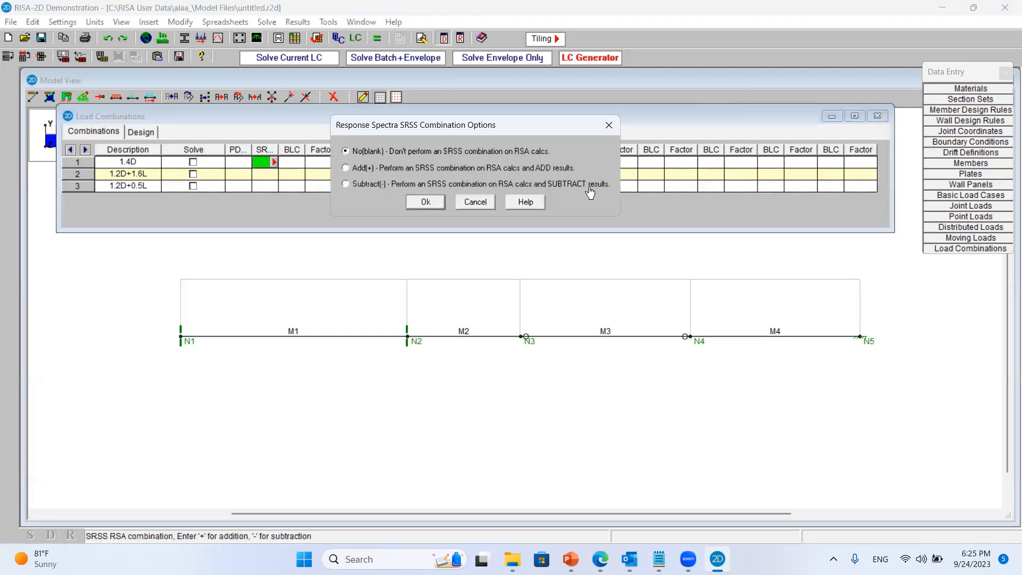
key(Escape)
Add basic load case 1: Dead Loads to the 1.4D combination with a factor of 1.4
click(292, 162)
click(301, 162)
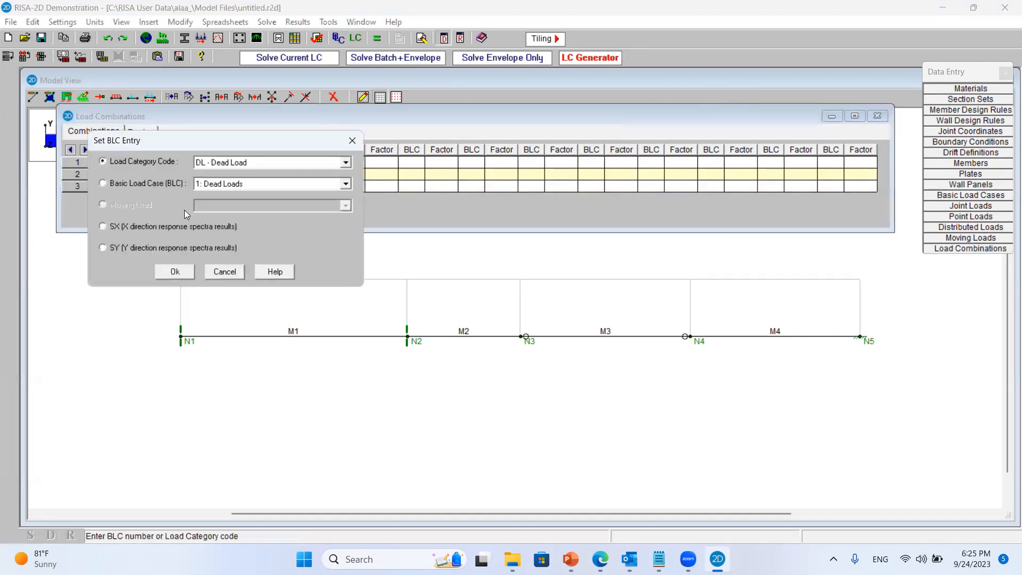
click(144, 186)
click(176, 272)
click(330, 164)
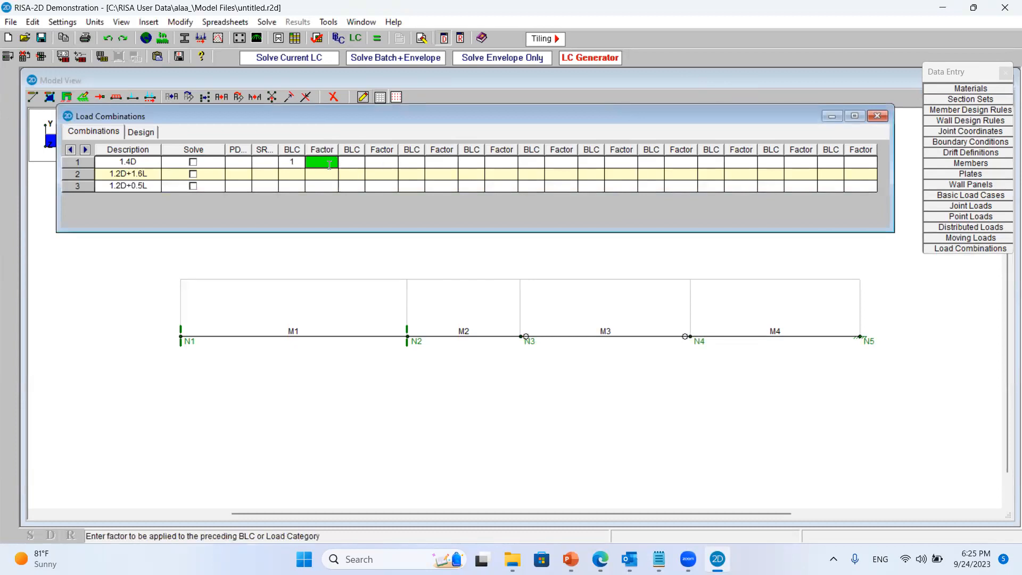
key(Return)
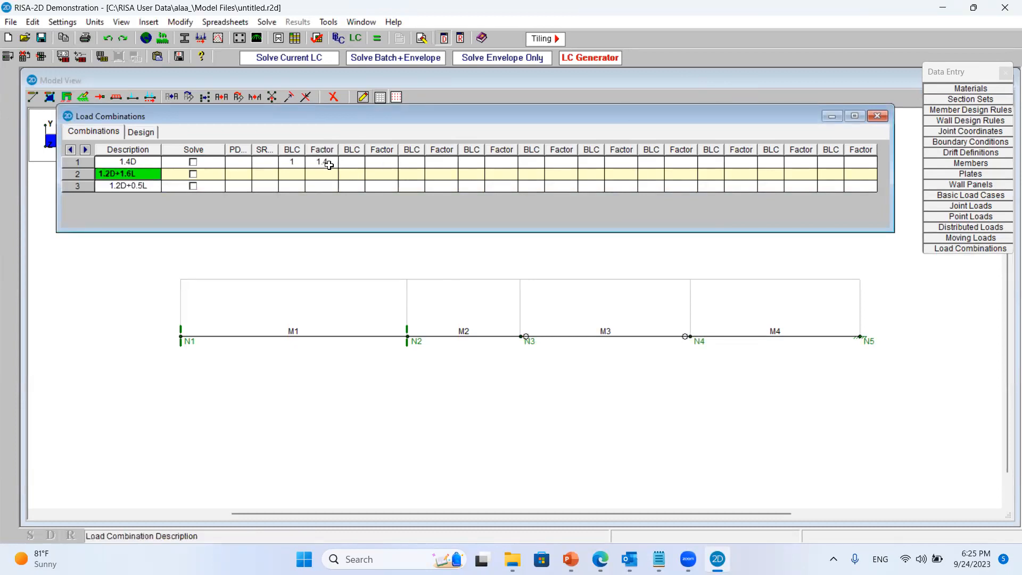
Add basic load case 1: Dead Loads to the 1.2D+1.6L combination with a factor of 1.2
click(292, 174)
double_click(301, 179)
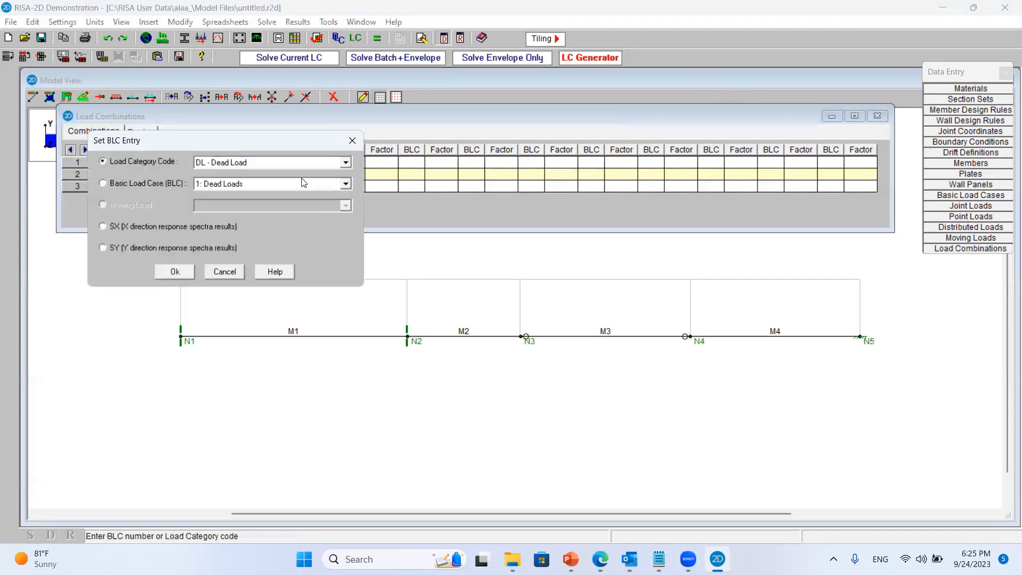
click(168, 183)
click(171, 272)
click(324, 171)
text(1.2)
Add basic load case 2: Live Loads to the 1.2D+1.6L combination with a factor of 1.6
click(361, 177)
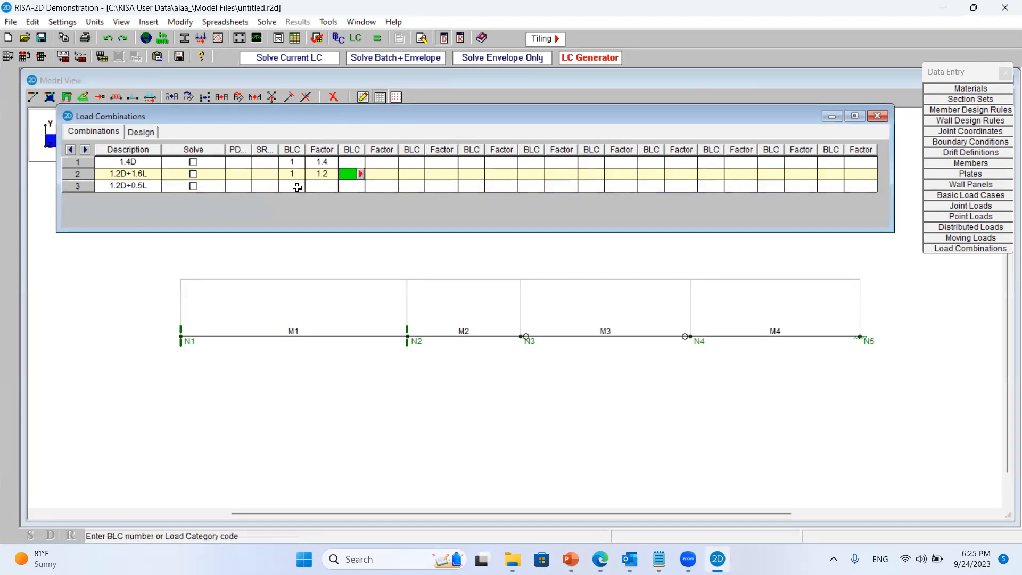
click(361, 173)
click(164, 186)
click(345, 184)
click(224, 201)
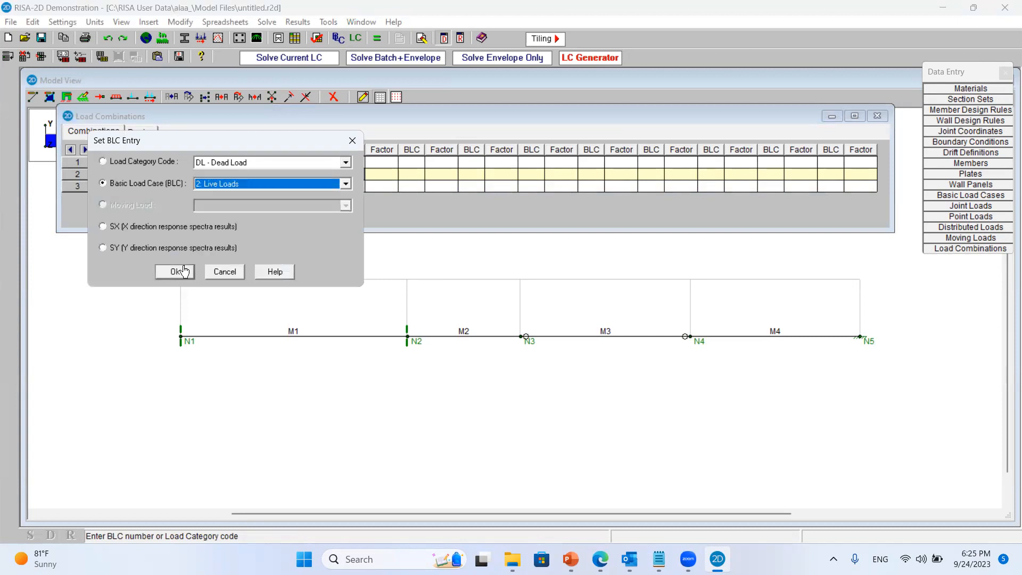
click(184, 271)
click(379, 175)
text(1.6)
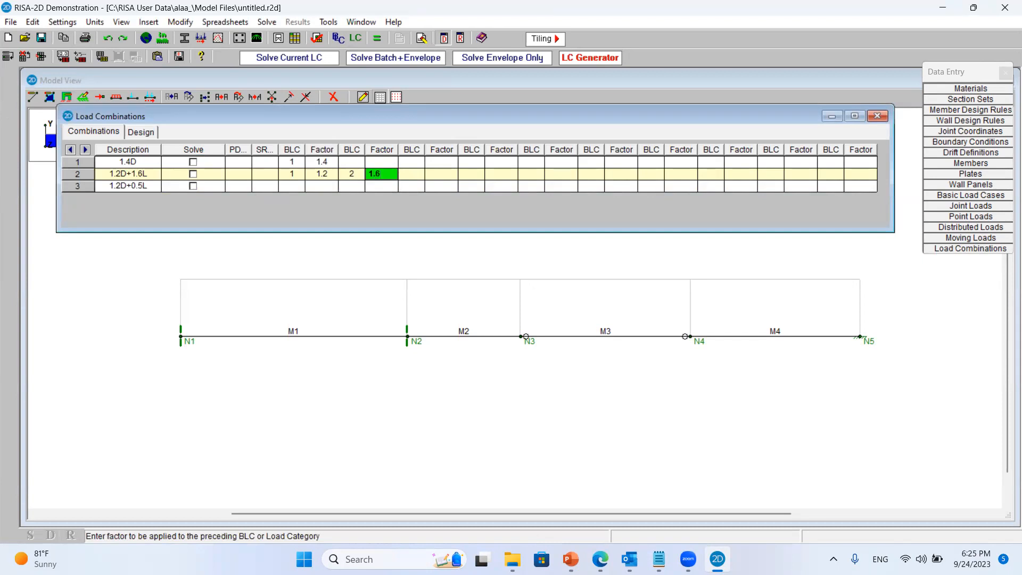
Add basic load case 1: Dead Loads to the 1.2D+0.5L combination with a factor of 1.2
click(297, 187)
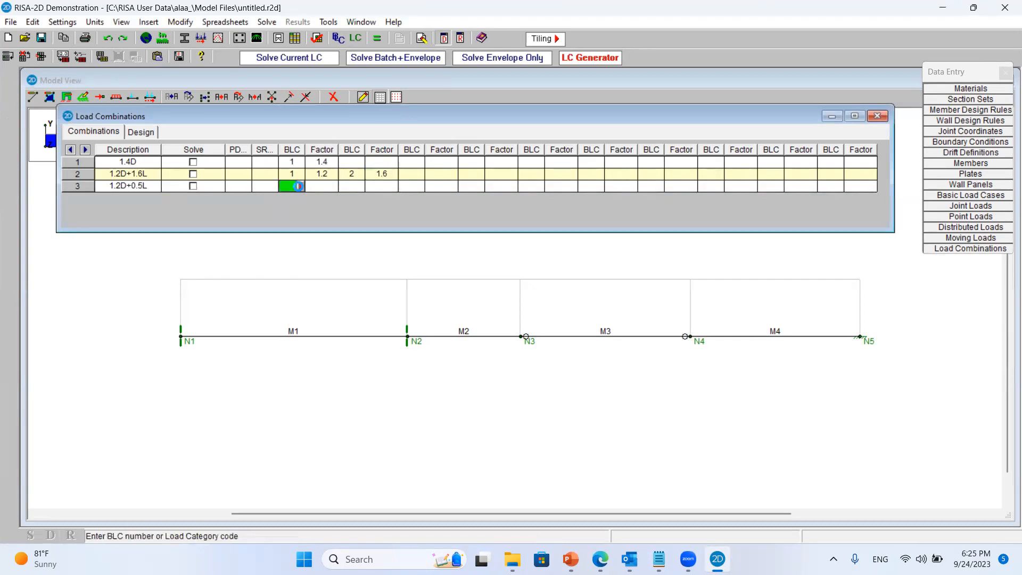
click(298, 187)
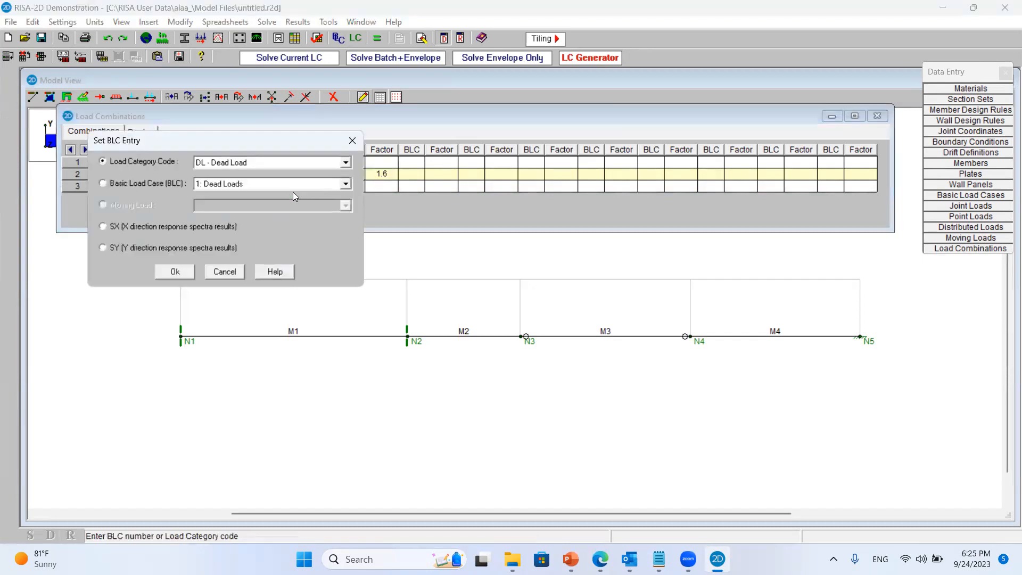
click(216, 187)
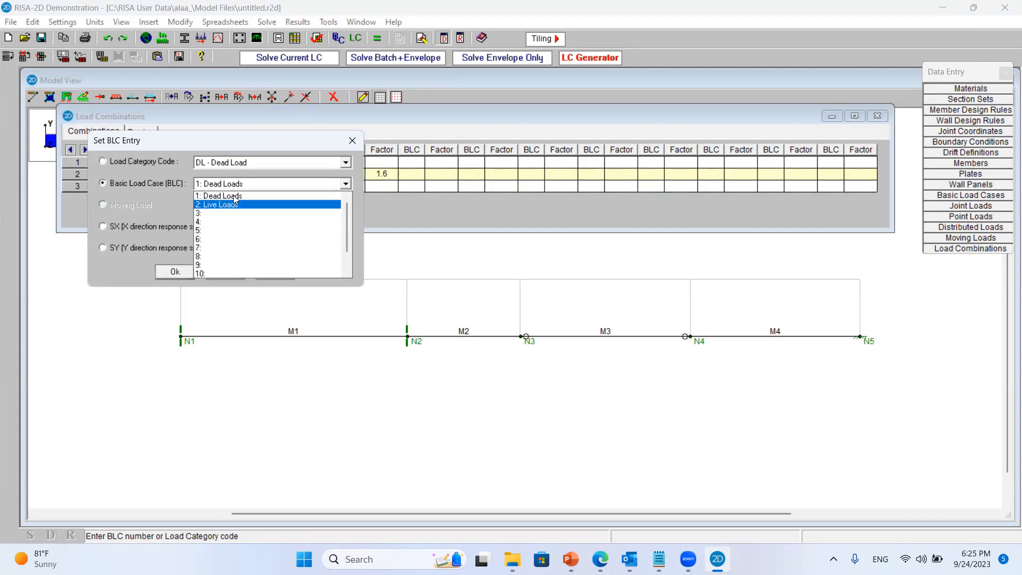
click(247, 143)
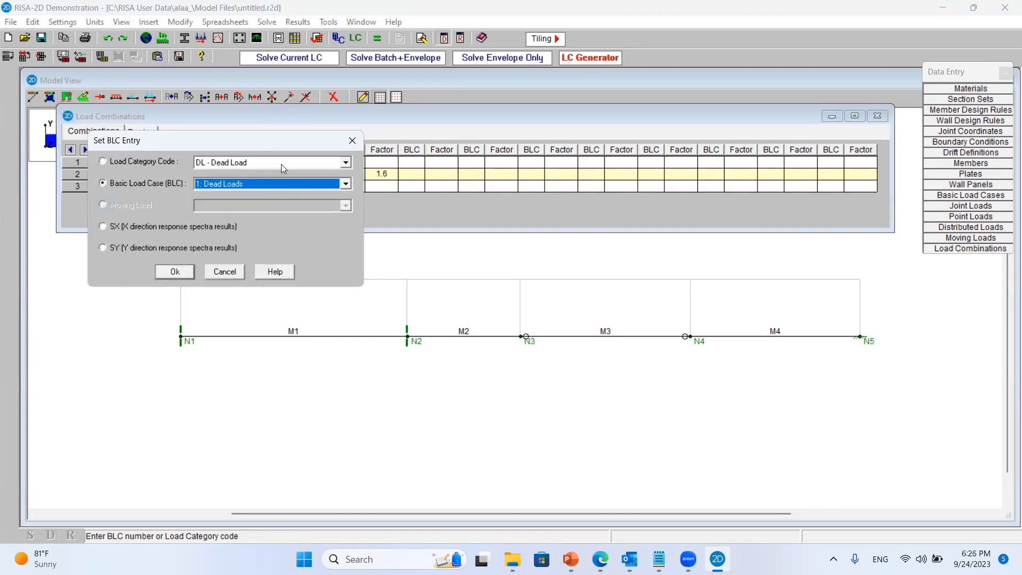
drag(257, 138, 281, 164)
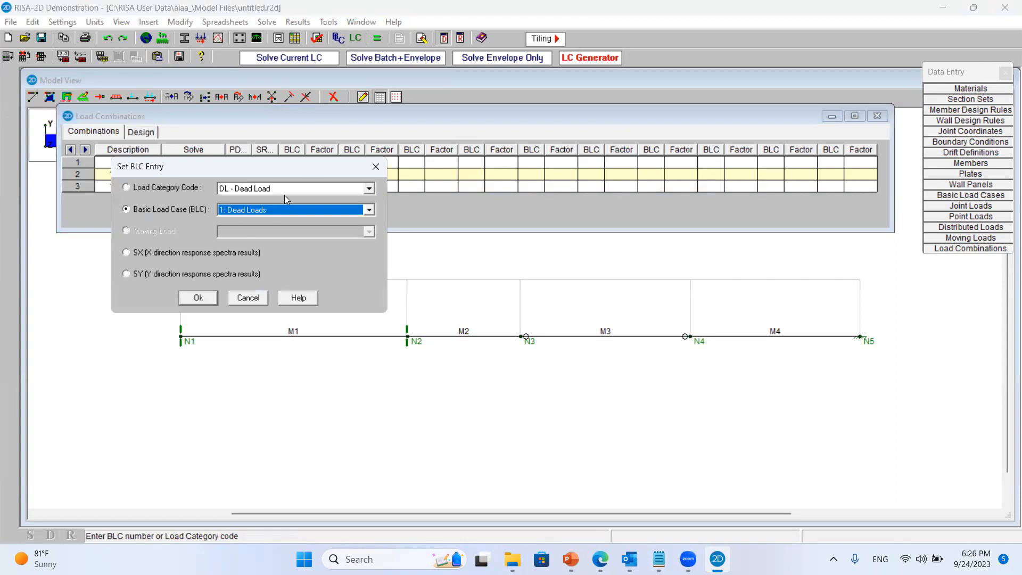
click(198, 302)
key(Tab)
text(1)
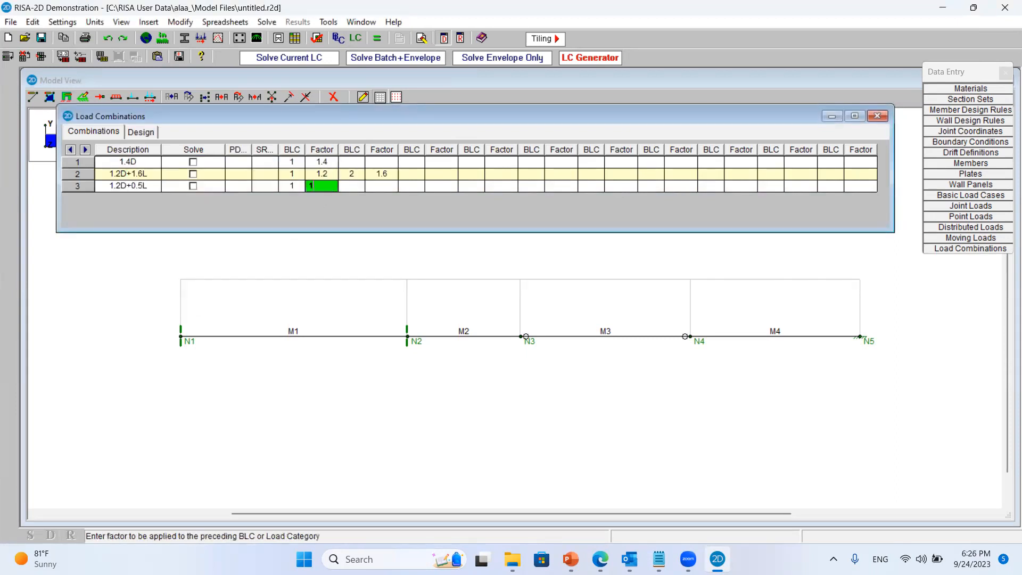
Add basic load case 2: Live Loads to the 1.2D+0.5L combination with a factor of 0.5
click(351, 186)
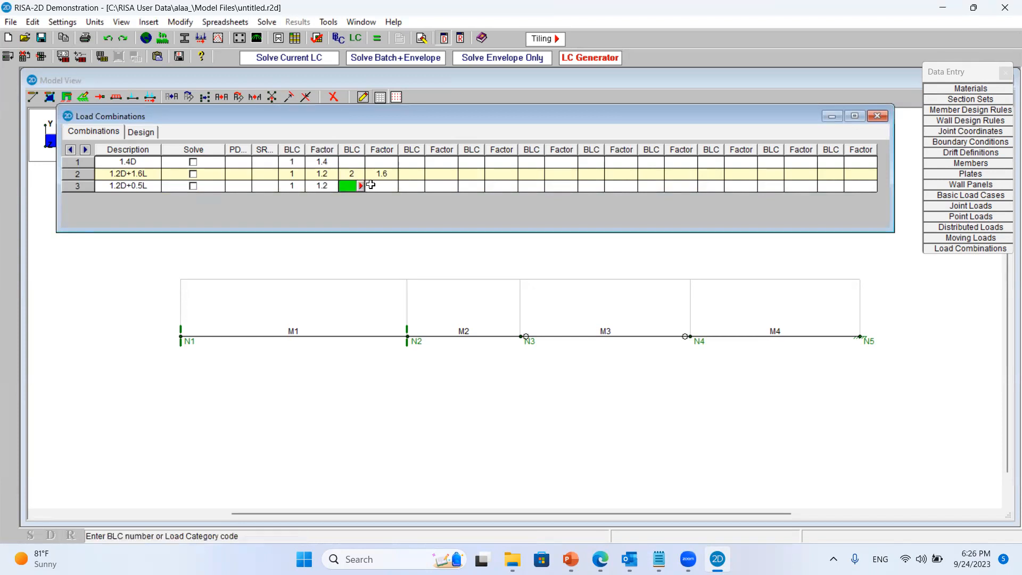
click(360, 186)
click(161, 186)
click(345, 183)
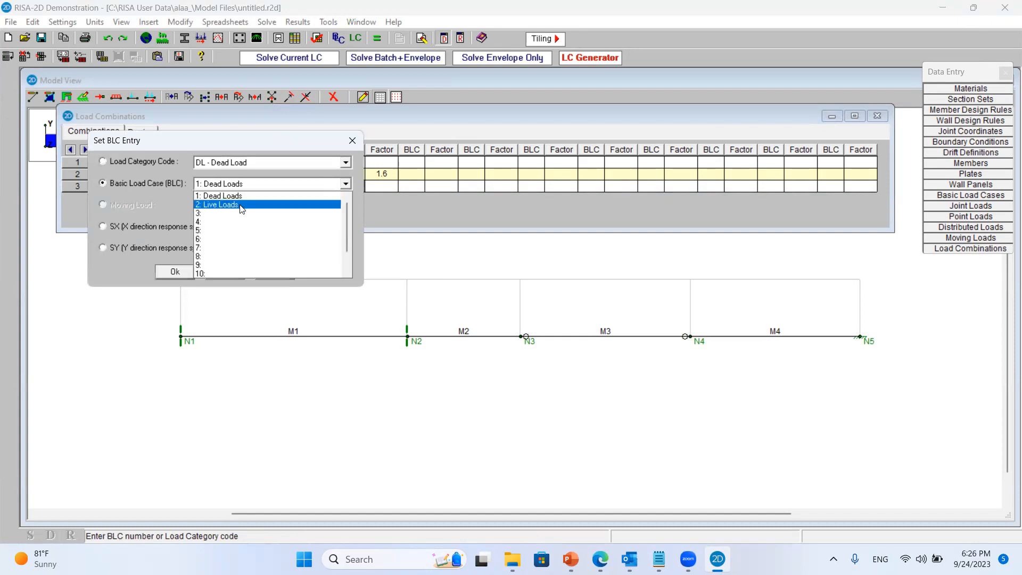
click(235, 202)
click(175, 272)
click(379, 184)
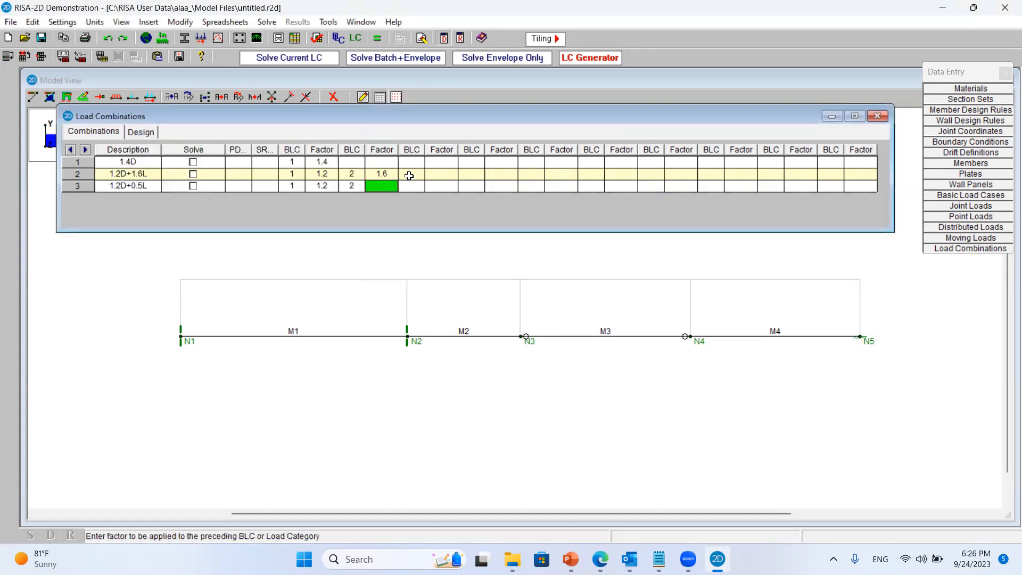
text(0.5)
click(436, 186)
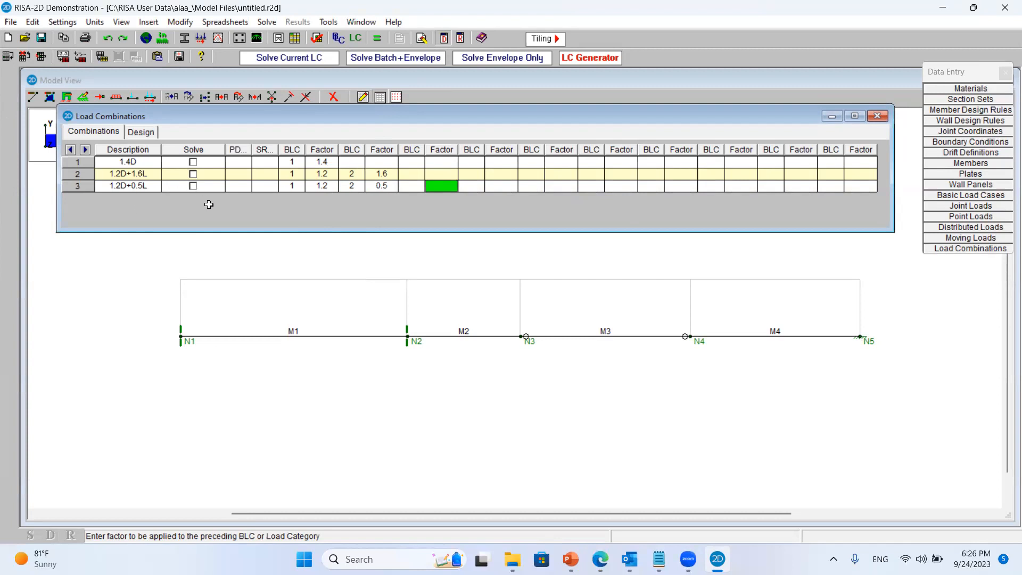
Check the P-Delta options for the 1.4D combination and close the load combinations spreadsheet
click(238, 161)
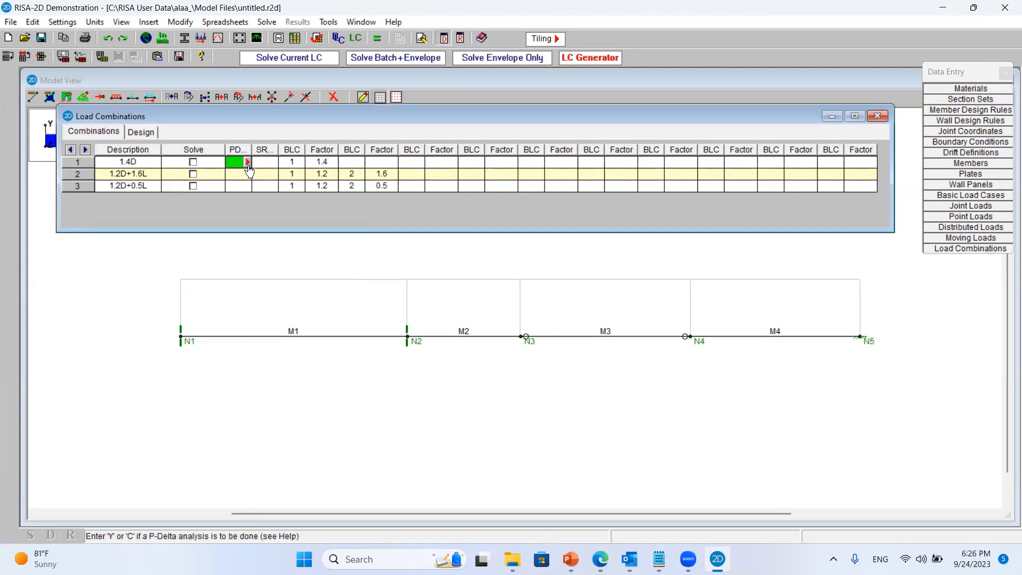
click(248, 163)
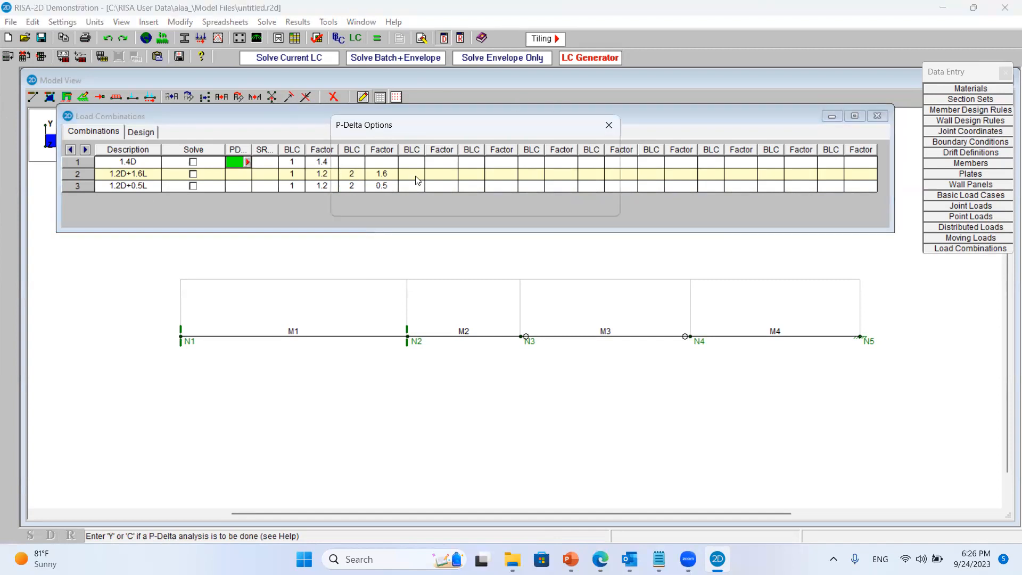
drag(595, 118, 480, 81)
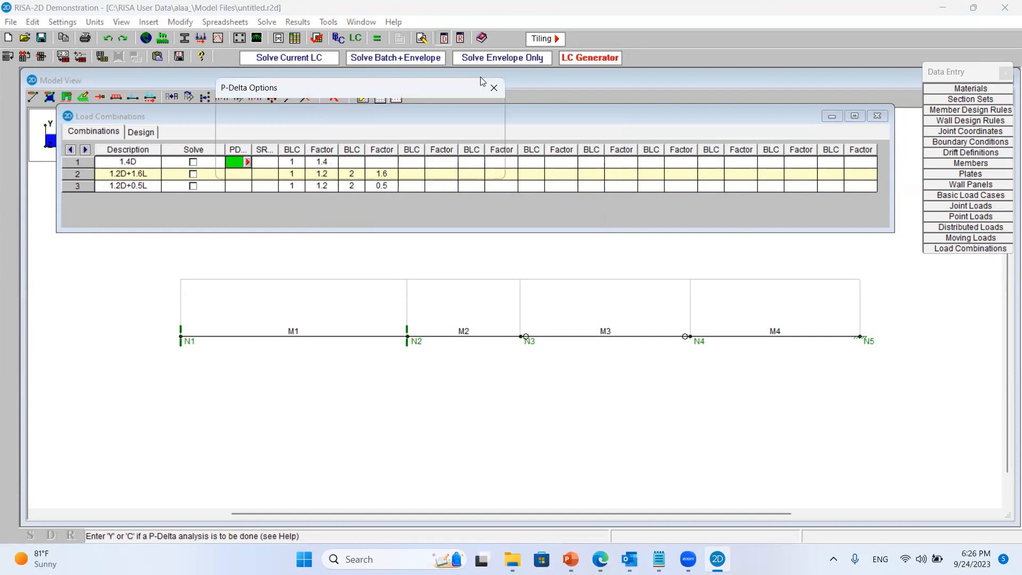
click(494, 88)
click(247, 162)
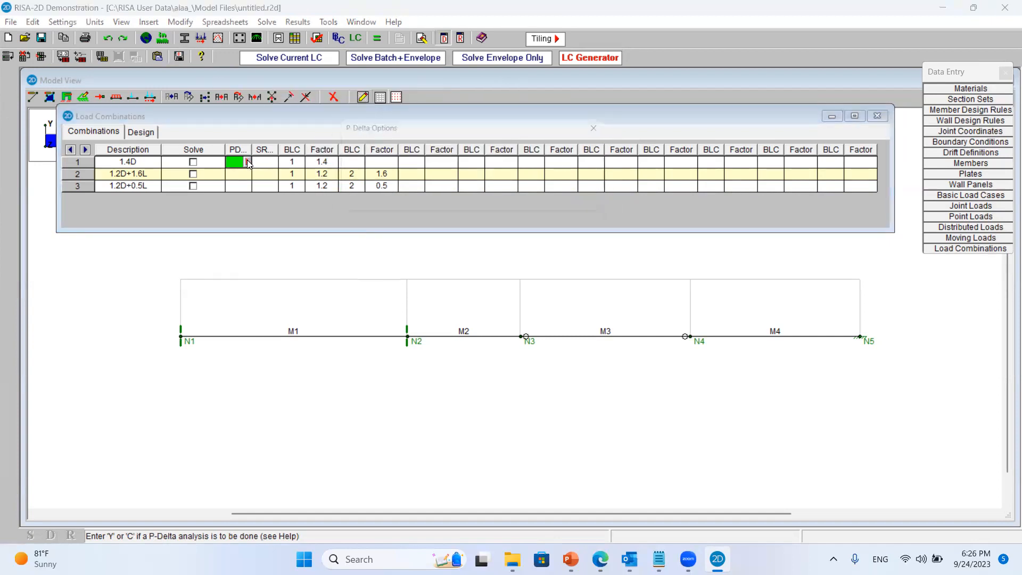
drag(469, 125, 363, 122)
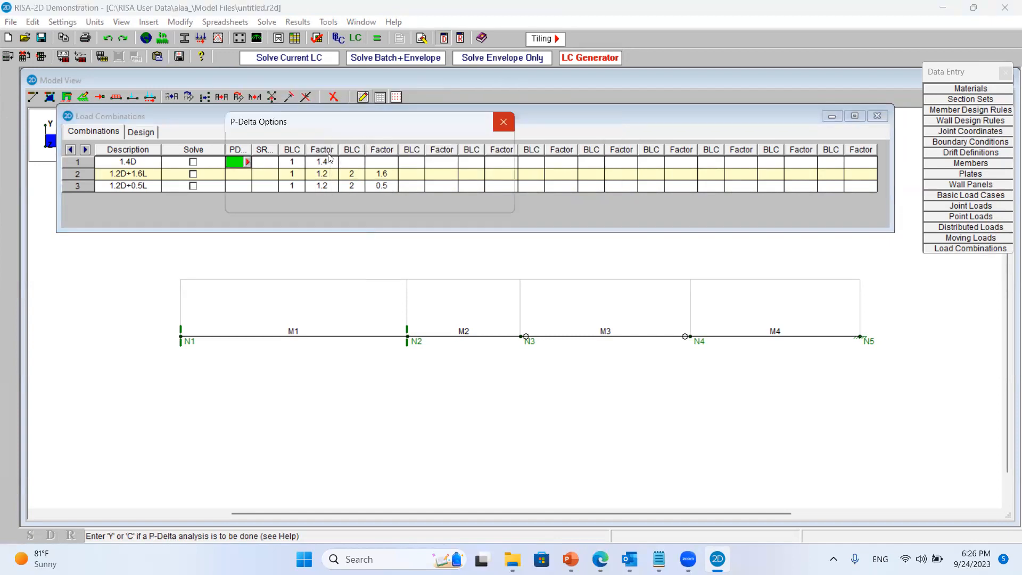
click(503, 122)
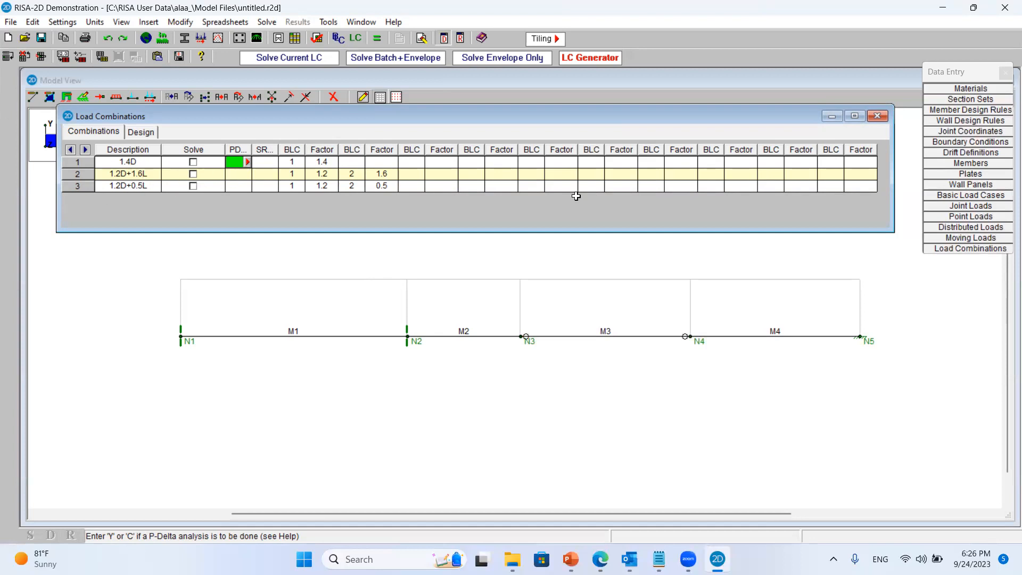
drag(218, 117, 270, 106)
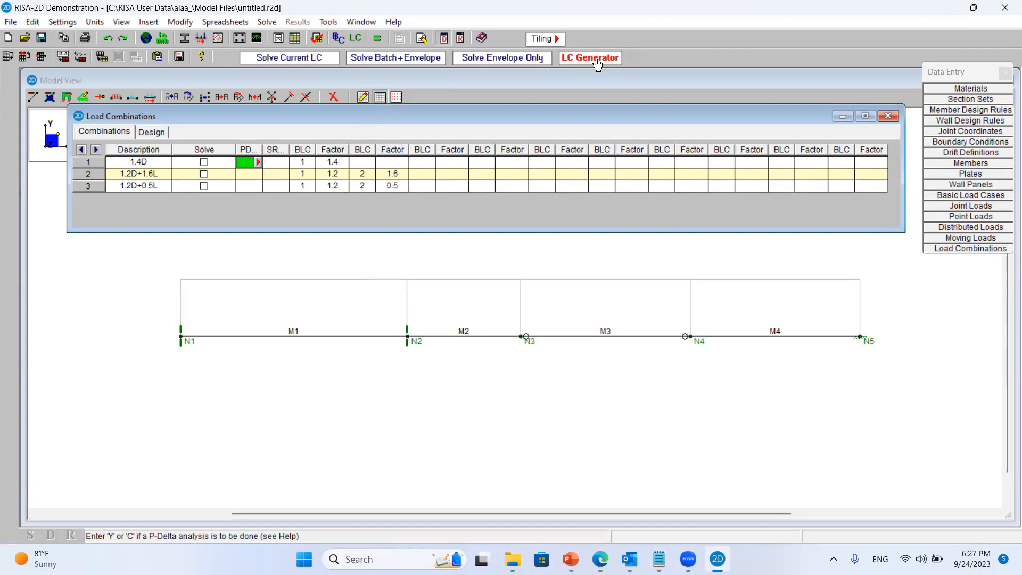
click(916, 108)
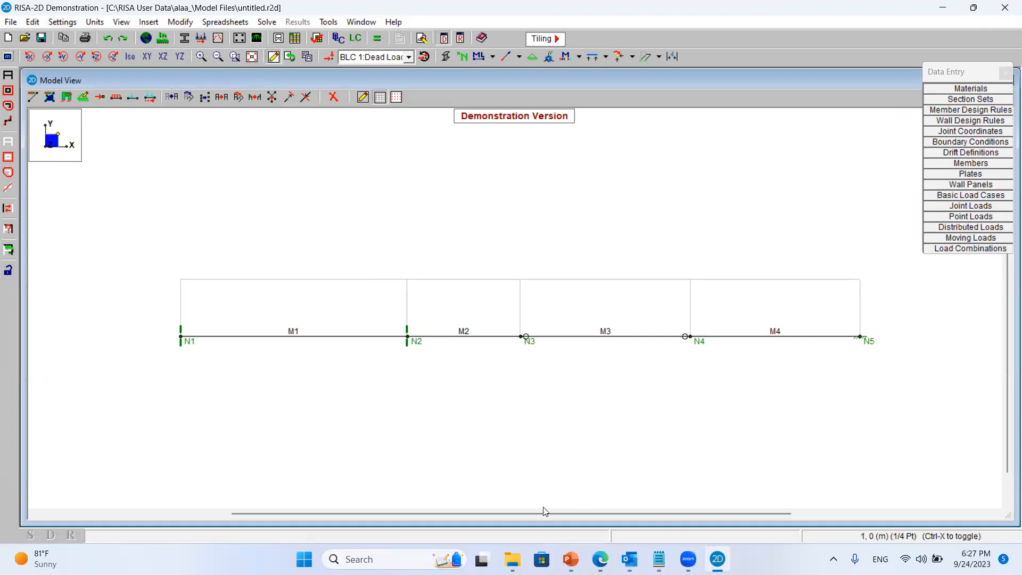
Check P1 on the Example 1 slide in PowerPoint and apply a 6 kN dead point load in y at 50% of member M1
click(570, 559)
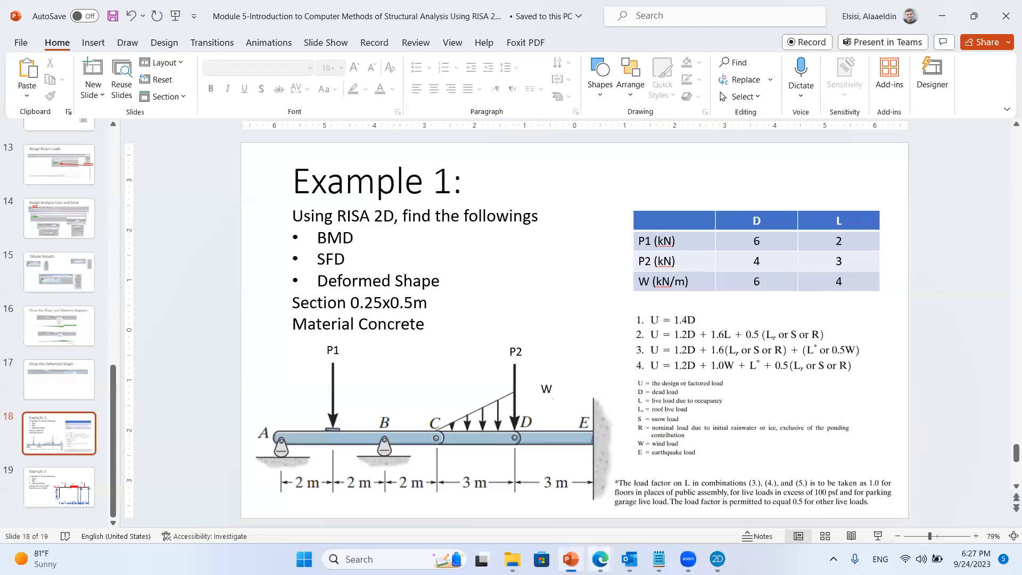
click(717, 559)
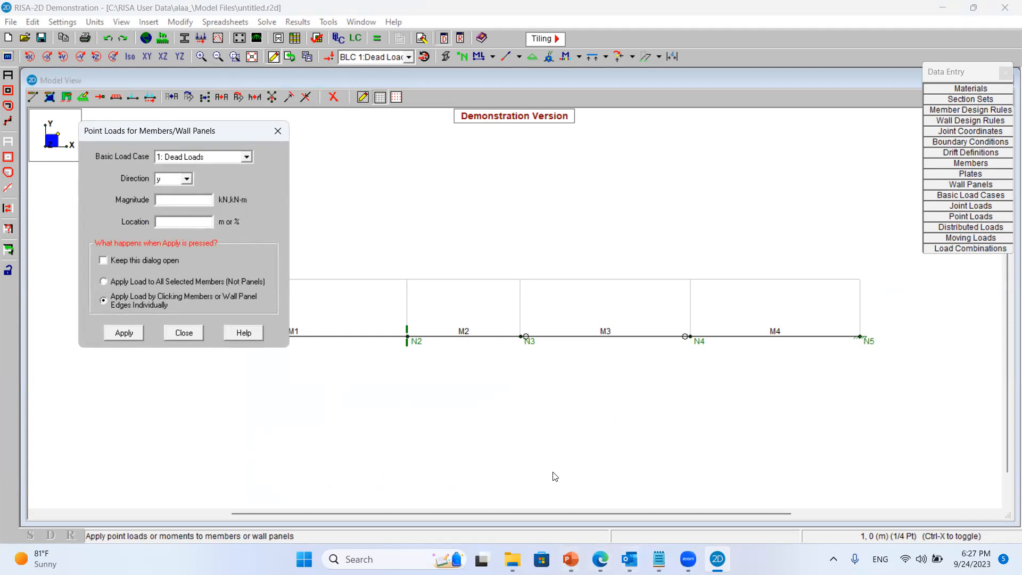
click(184, 201)
click(570, 559)
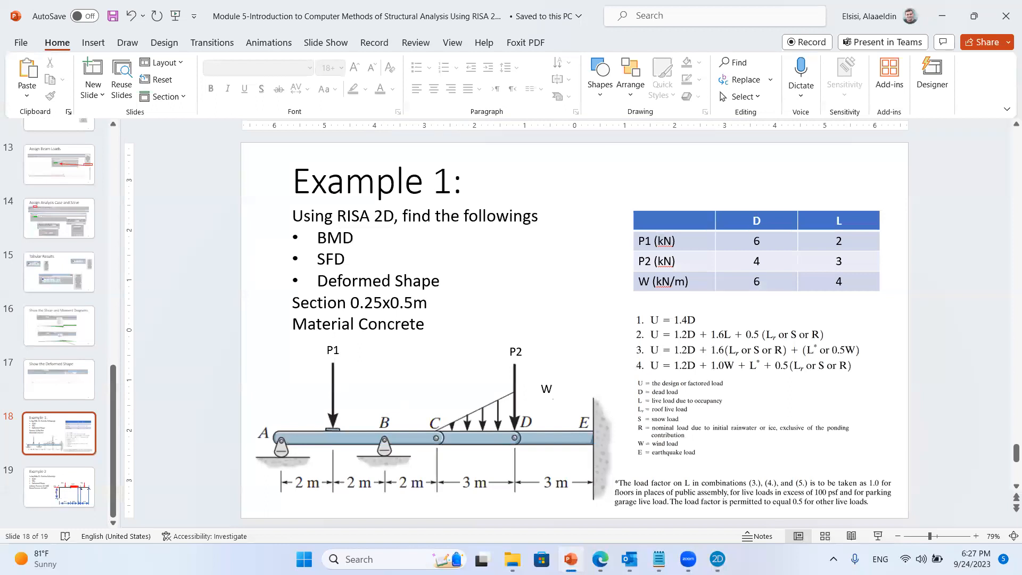
click(571, 559)
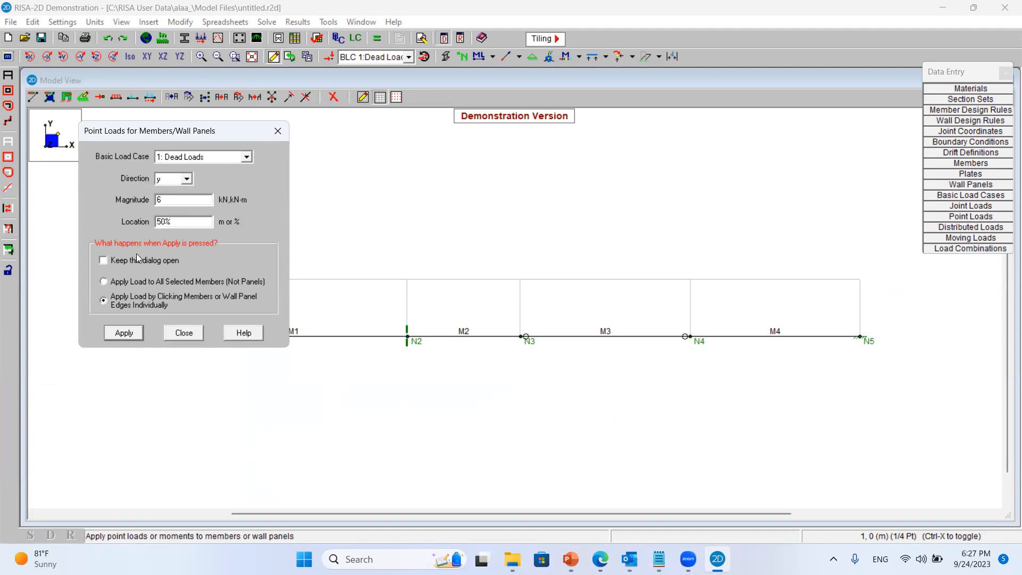
click(117, 334)
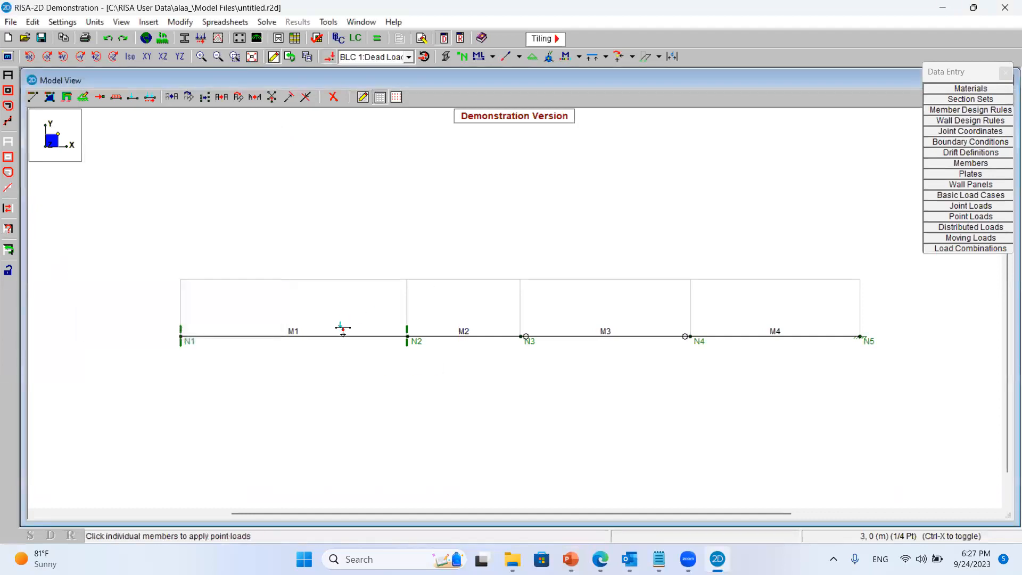
click(343, 329)
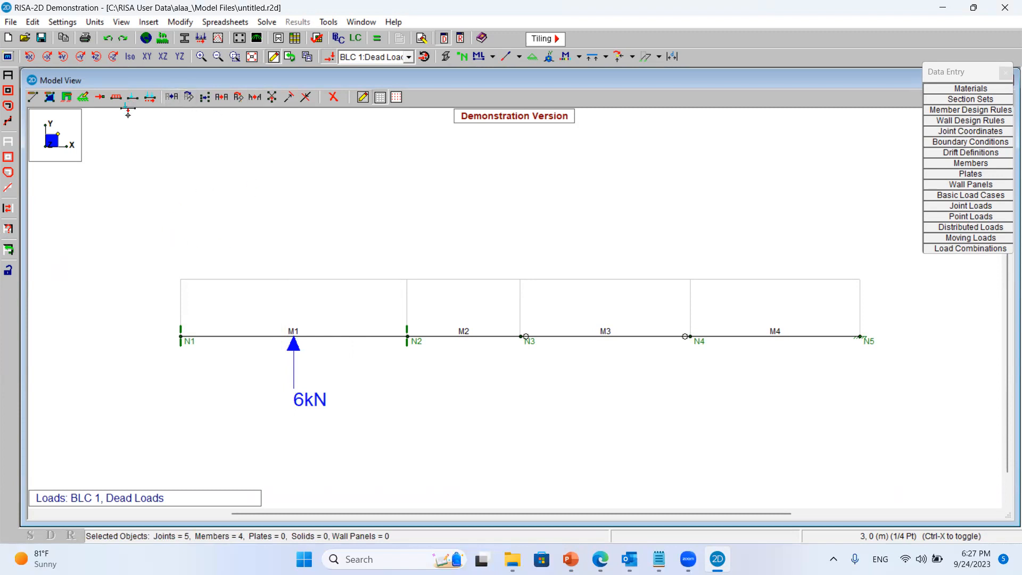
Reverse the dead point load on member M1 by reapplying it as -6 kN in y at 50% of the length
click(132, 98)
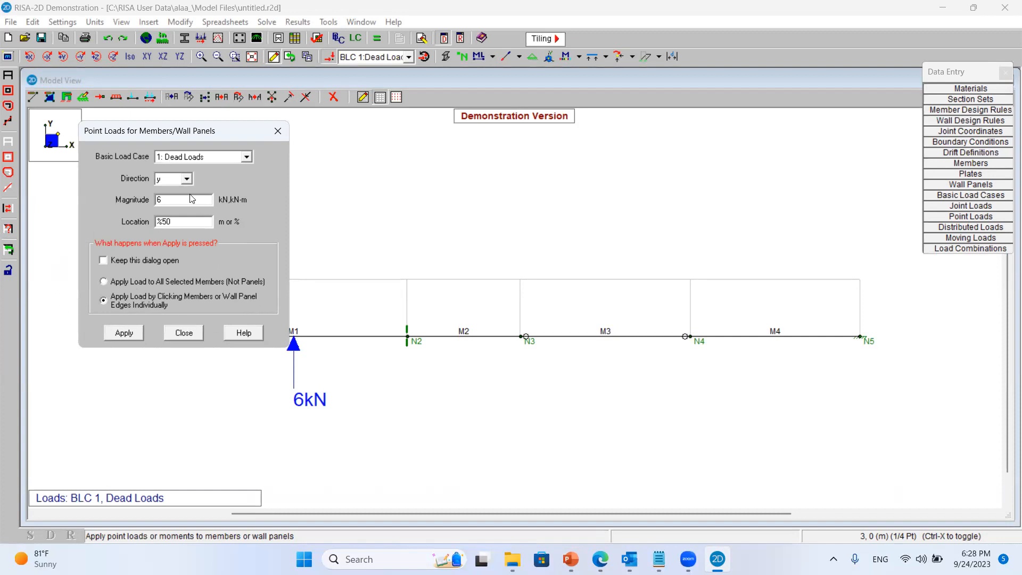
click(158, 199)
text(-)
click(124, 334)
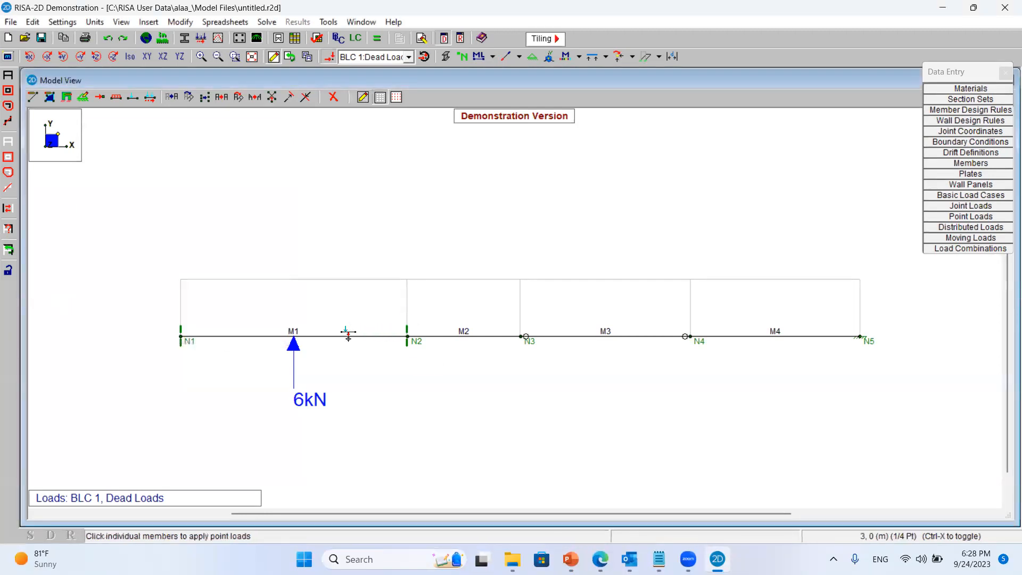
click(345, 333)
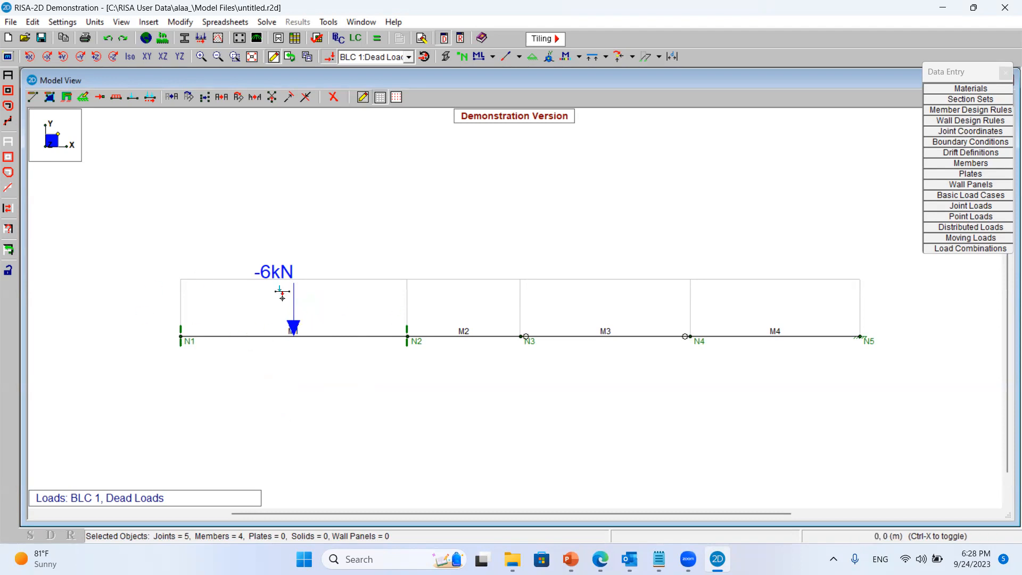
Check P1's live value on the PowerPoint slide and apply a -2 kN point load in y at 50% of member M1 under 2: Live Loads
click(571, 558)
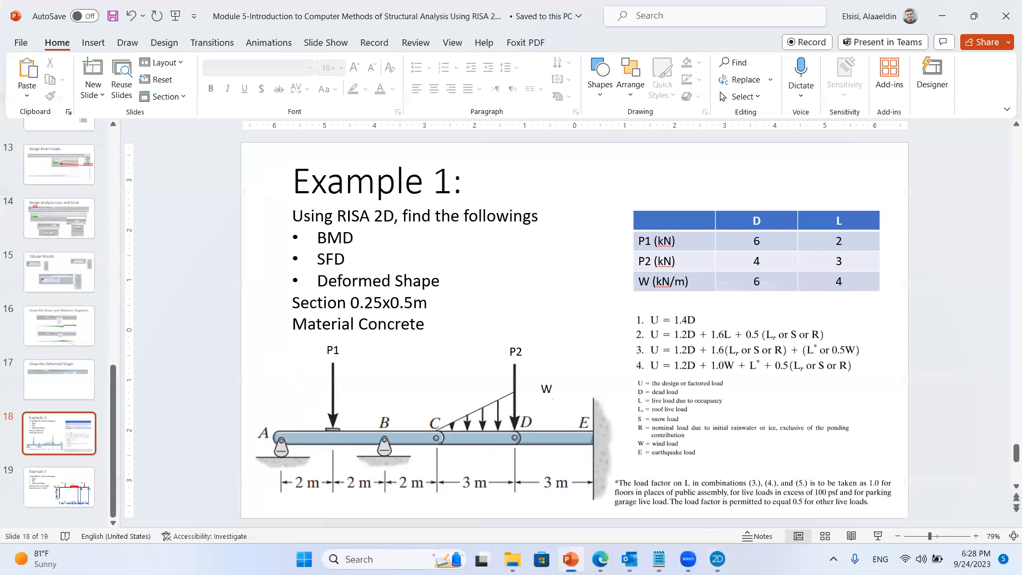
click(570, 559)
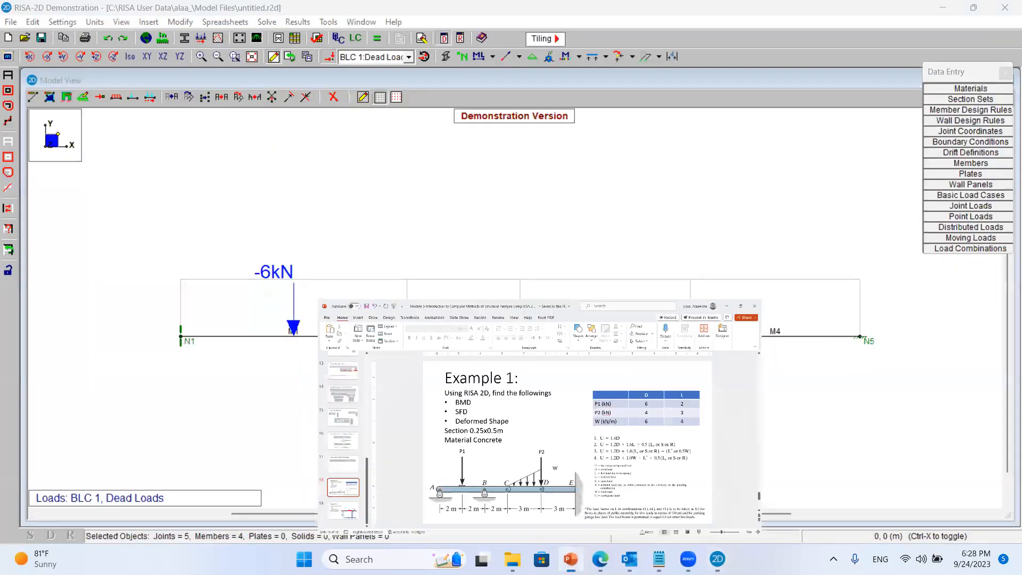
click(570, 559)
click(570, 559)
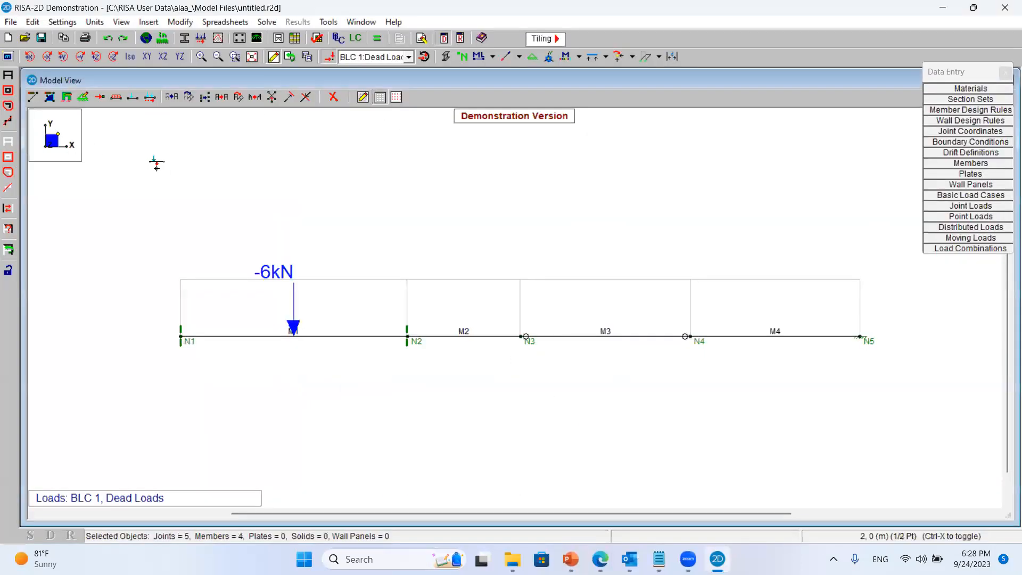
click(132, 97)
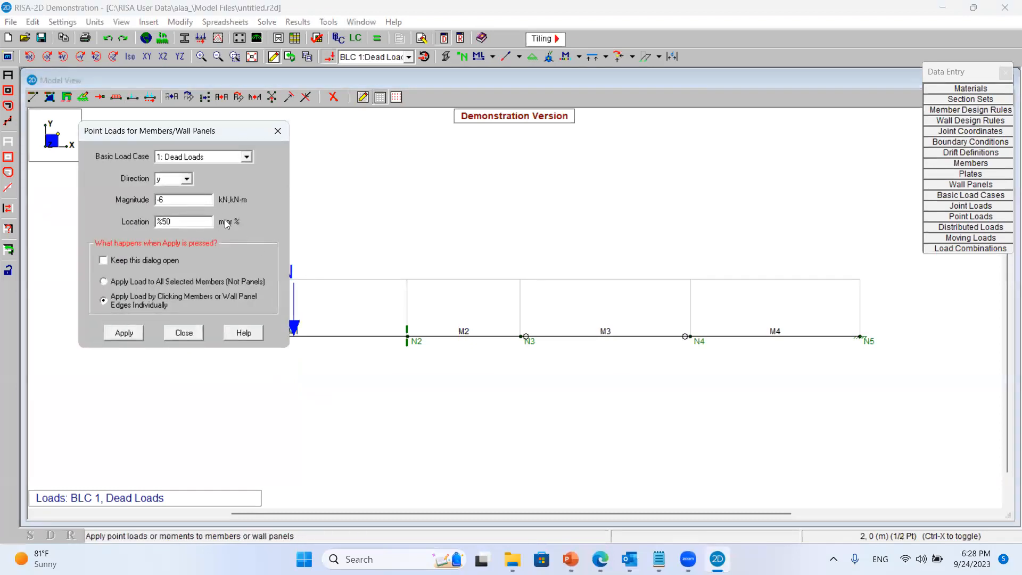
click(202, 156)
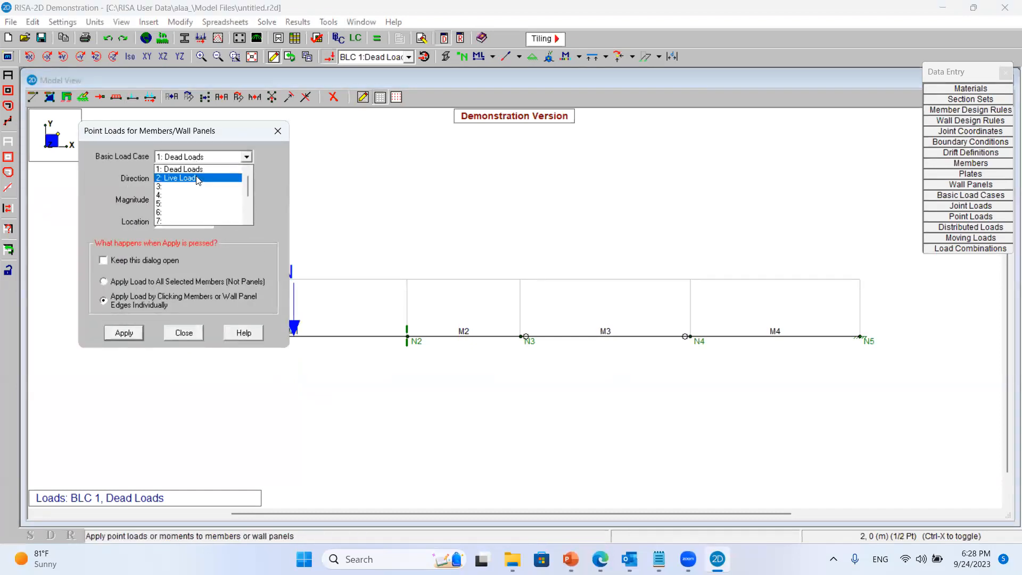
click(181, 173)
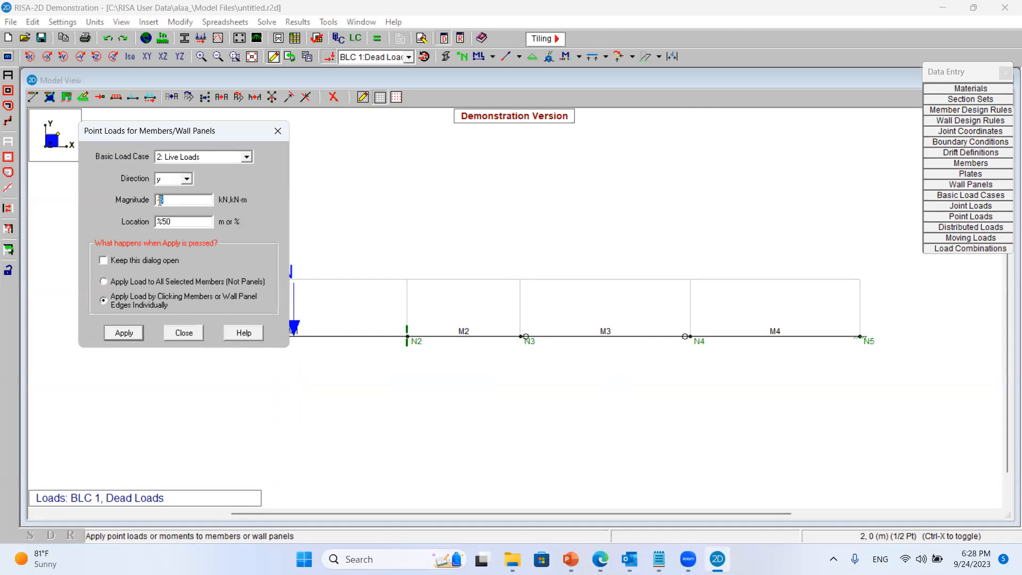
click(115, 332)
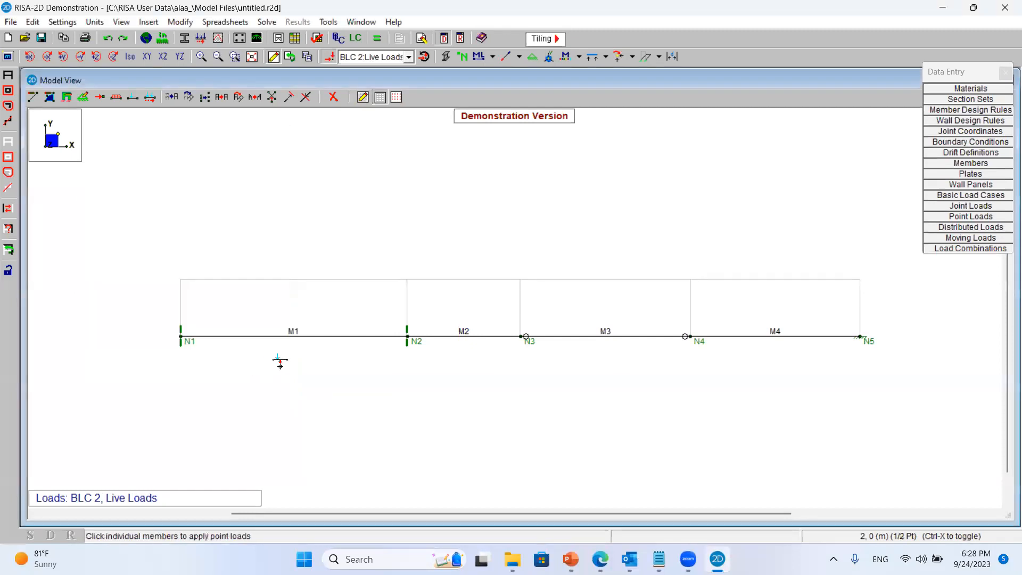
click(293, 332)
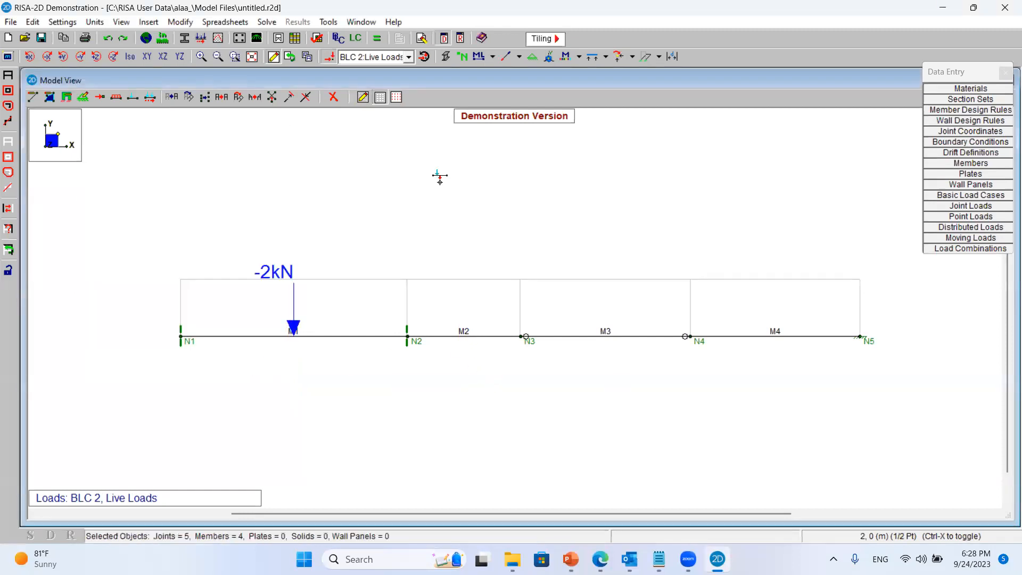
Compare the point load on member M1 between the Dead Loads and Live Loads cases
click(408, 57)
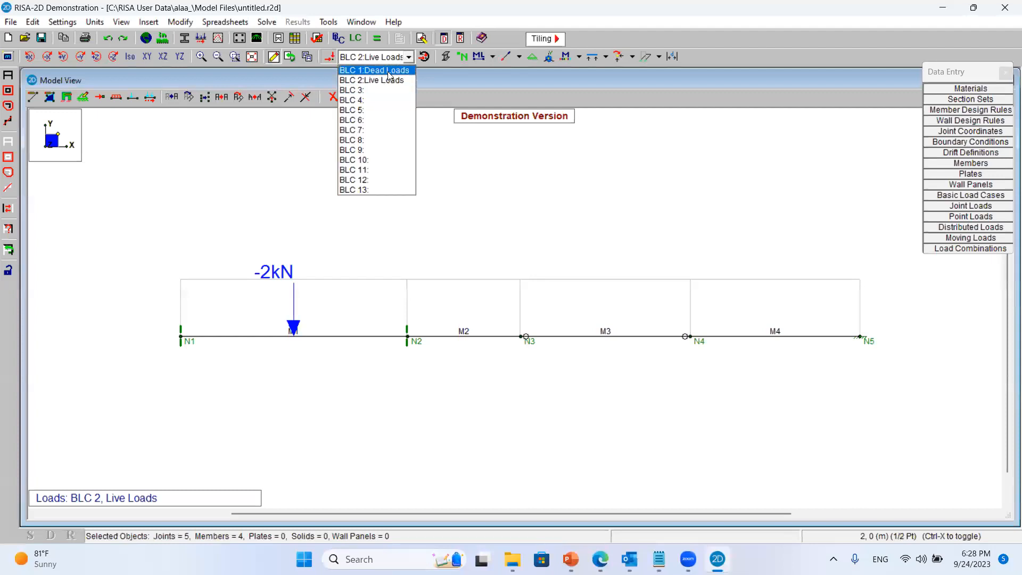
click(389, 70)
click(408, 58)
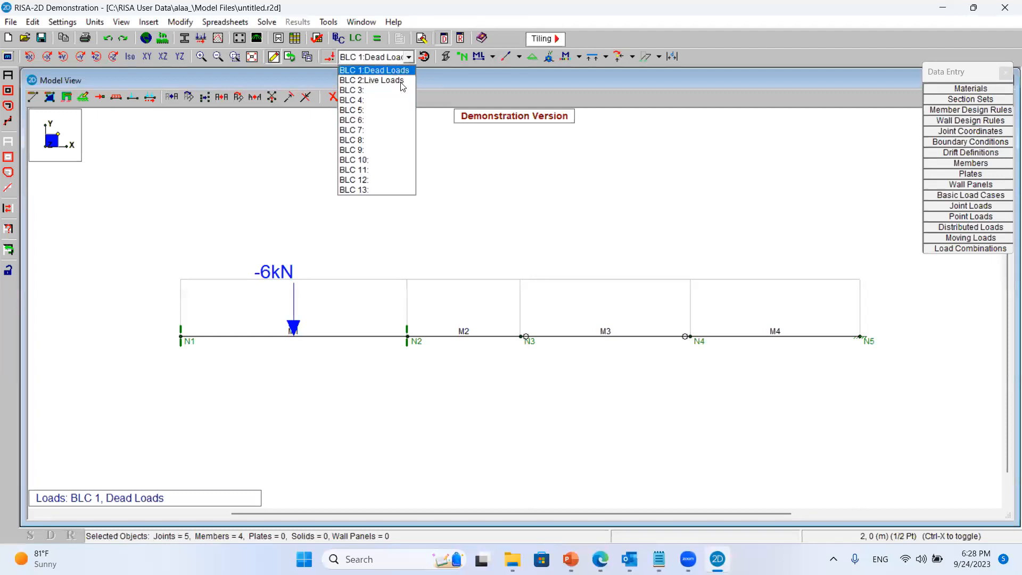
click(401, 81)
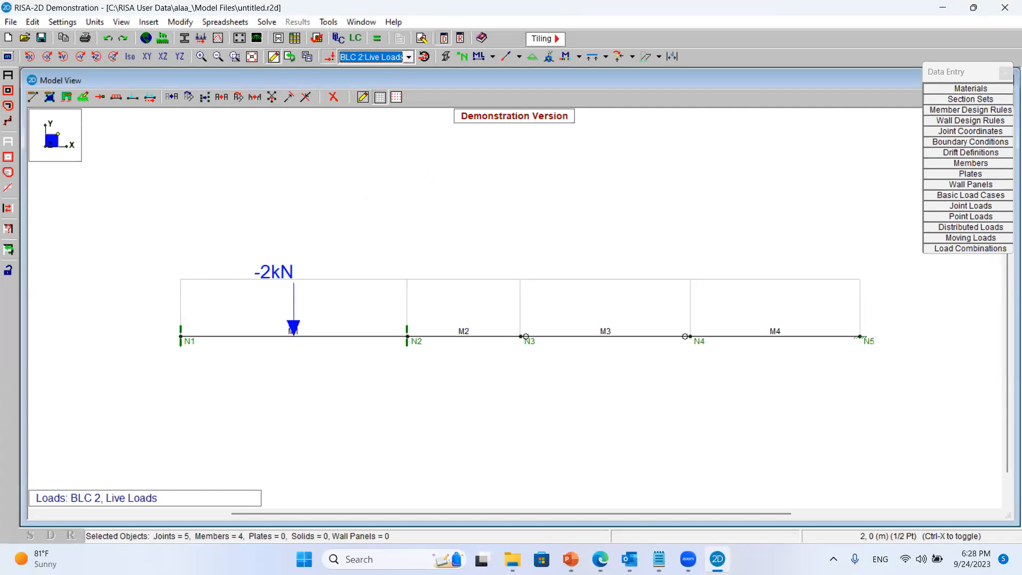
Check P2 on the Example 1 slide in PowerPoint and apply a -4 kN dead joint load in Y at joint N4
click(571, 559)
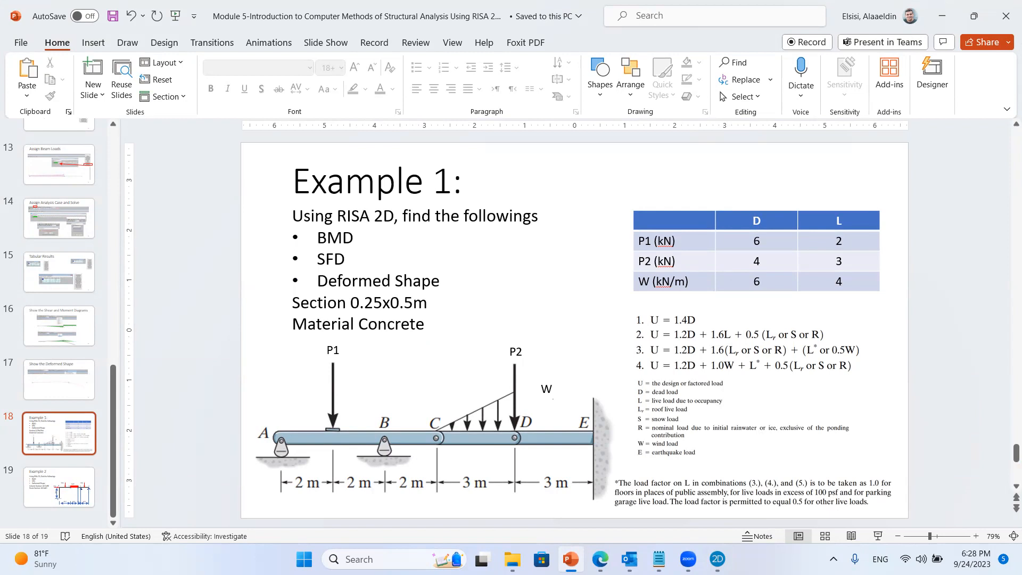
click(571, 558)
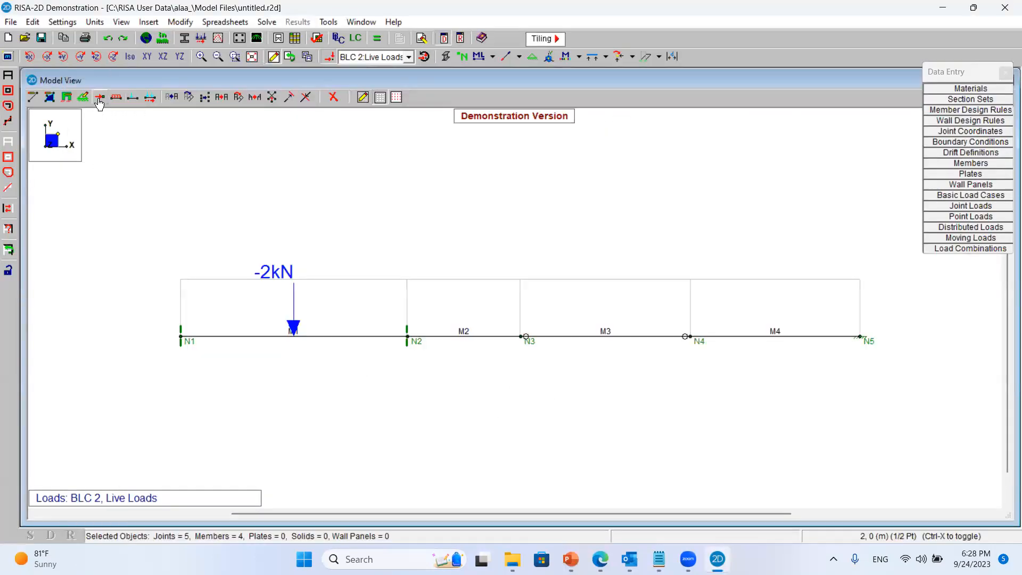
click(99, 100)
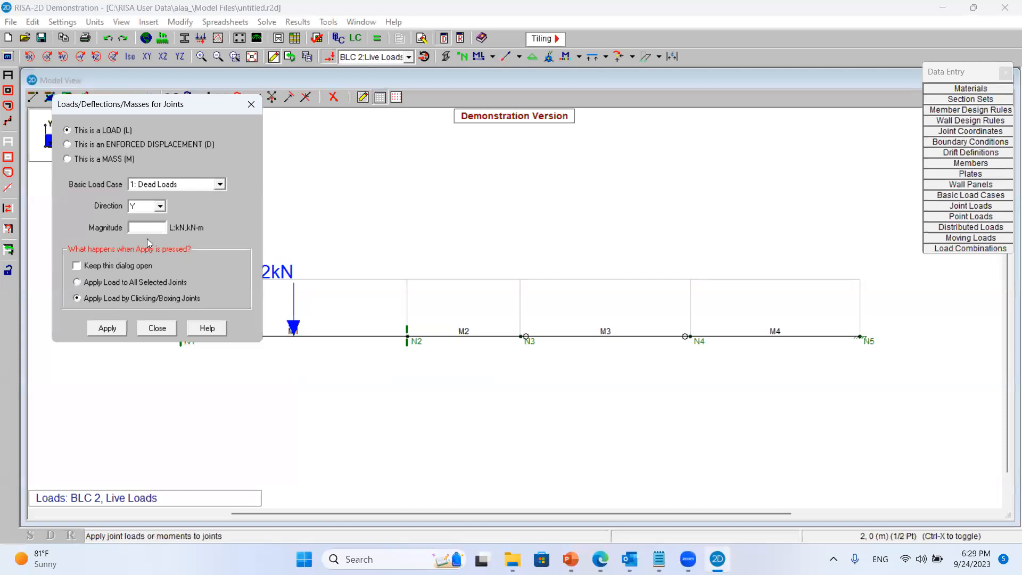
click(570, 559)
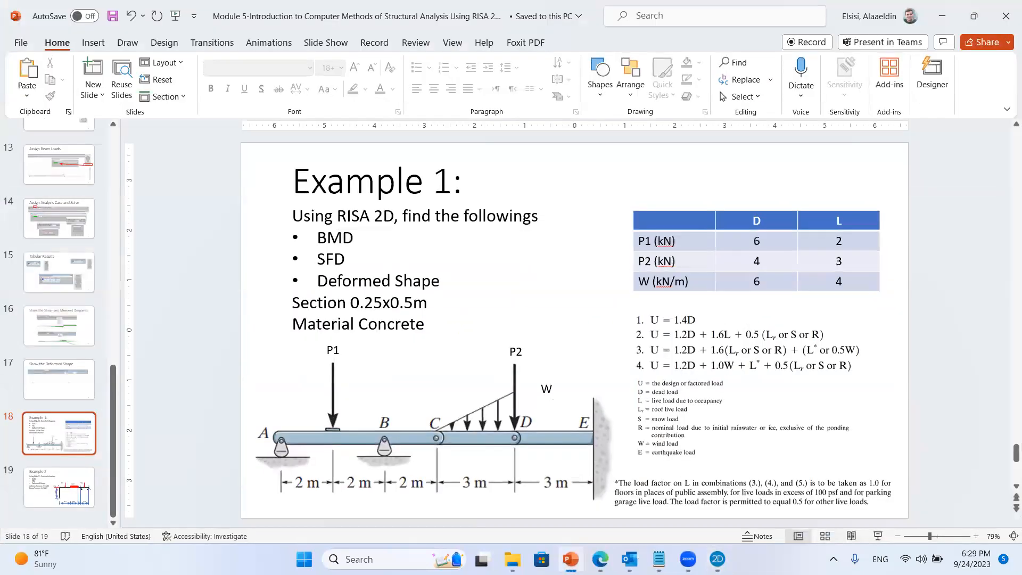
click(570, 559)
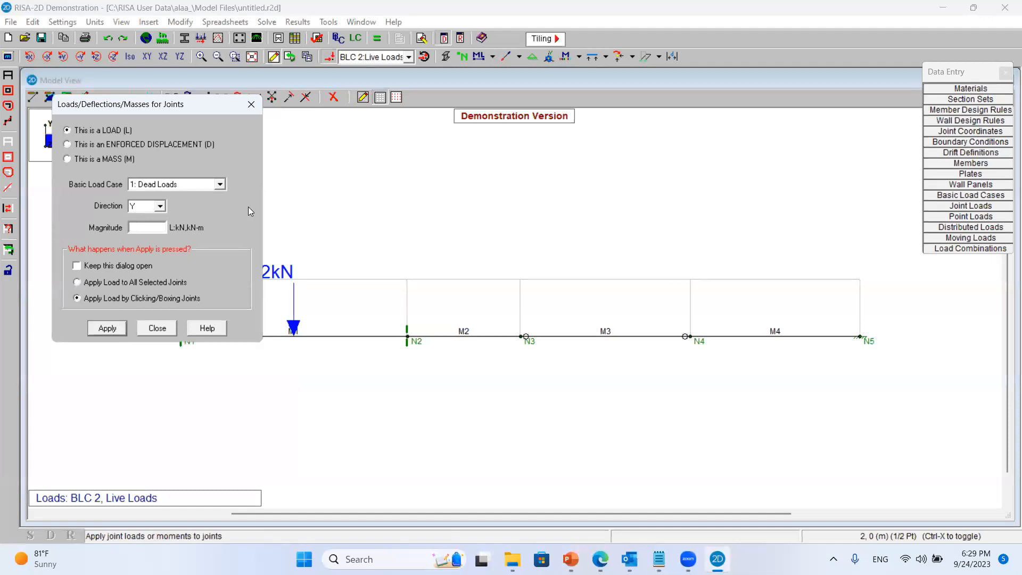
text(-4)
click(109, 328)
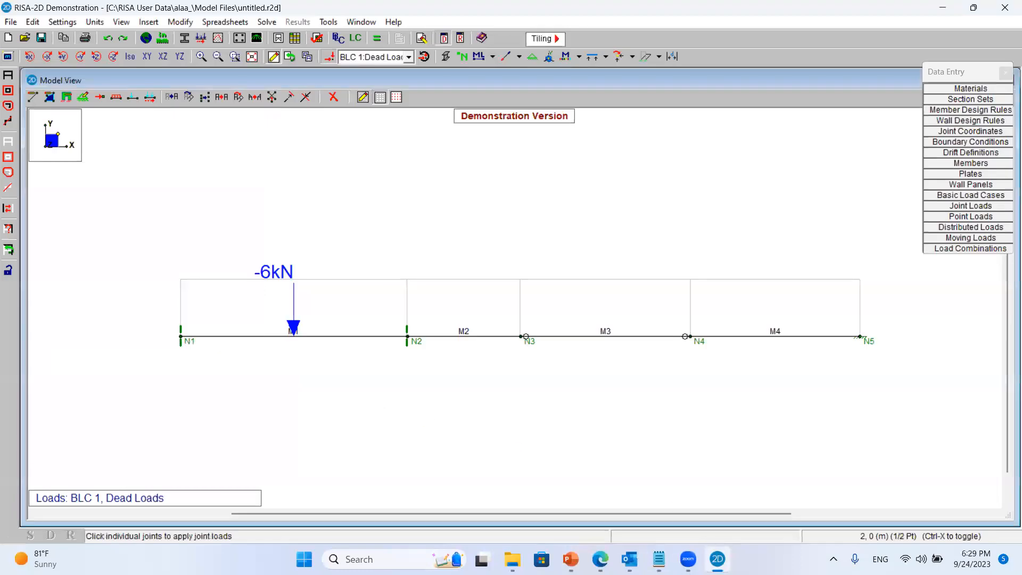
click(570, 559)
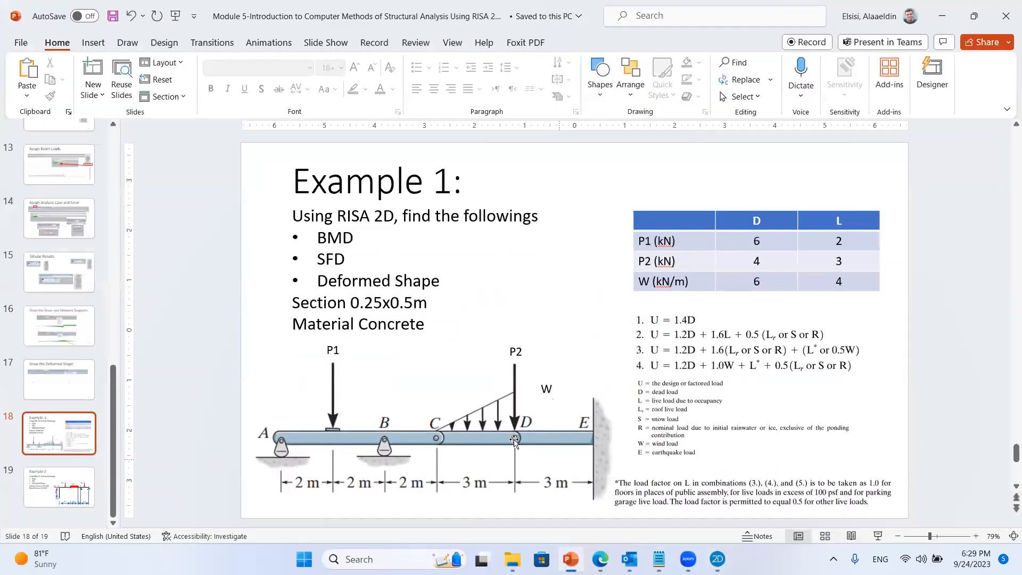
click(570, 559)
click(691, 334)
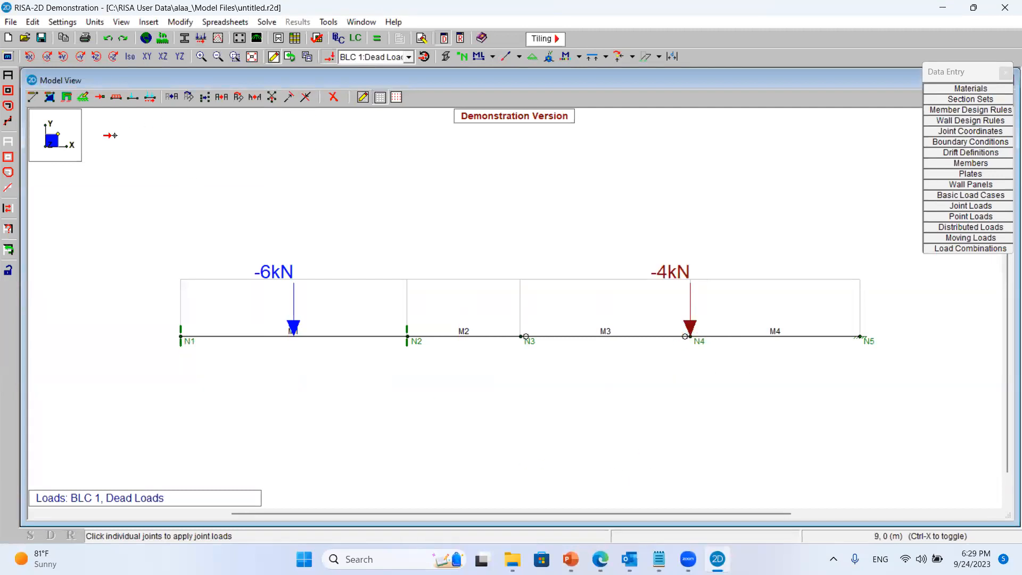
Apply a -3 kN joint load in Y at joint N4 under 2: Live Loads
click(100, 96)
double_click(134, 227)
text(-3)
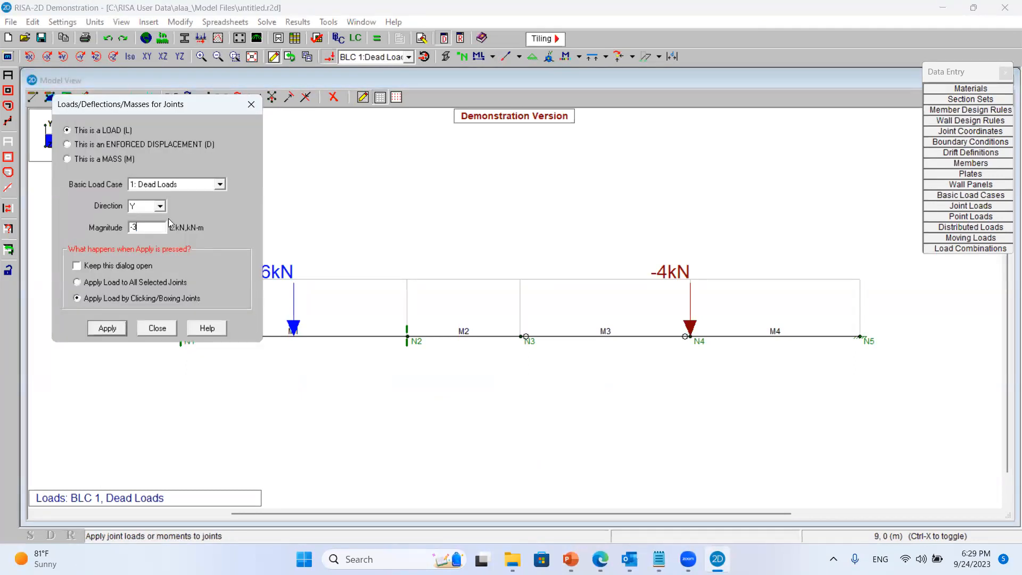
click(220, 185)
click(169, 206)
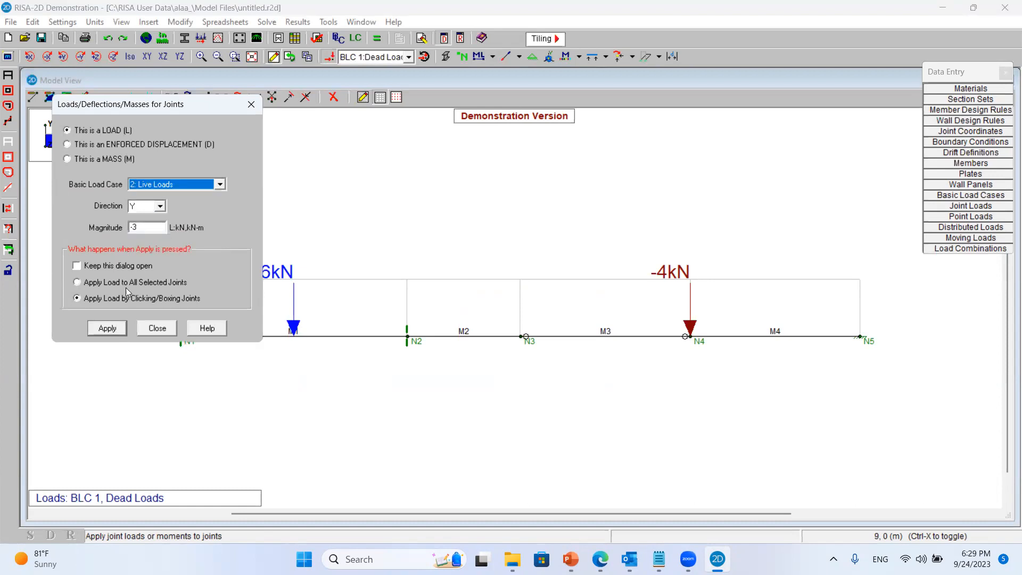
click(106, 329)
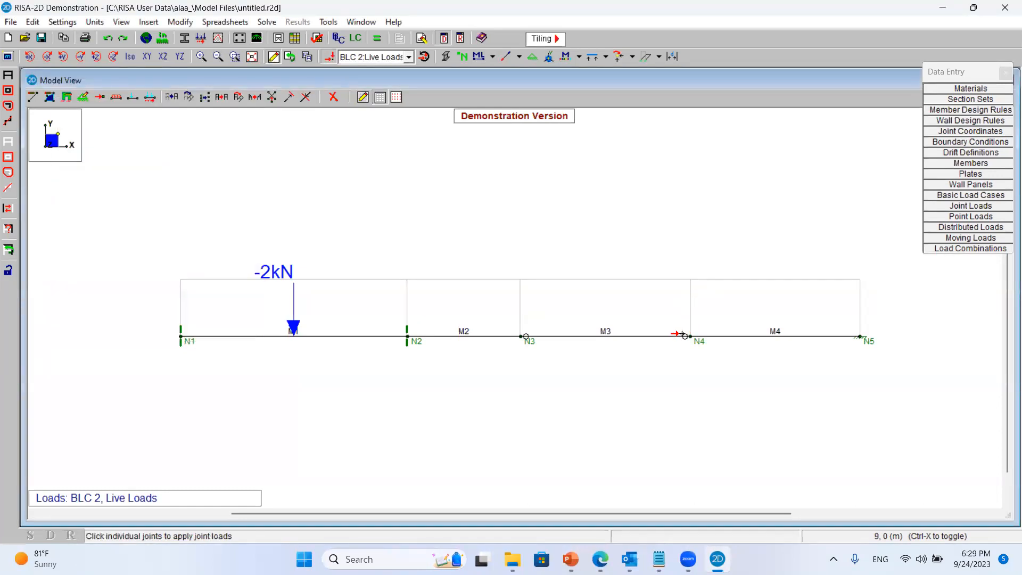
click(684, 335)
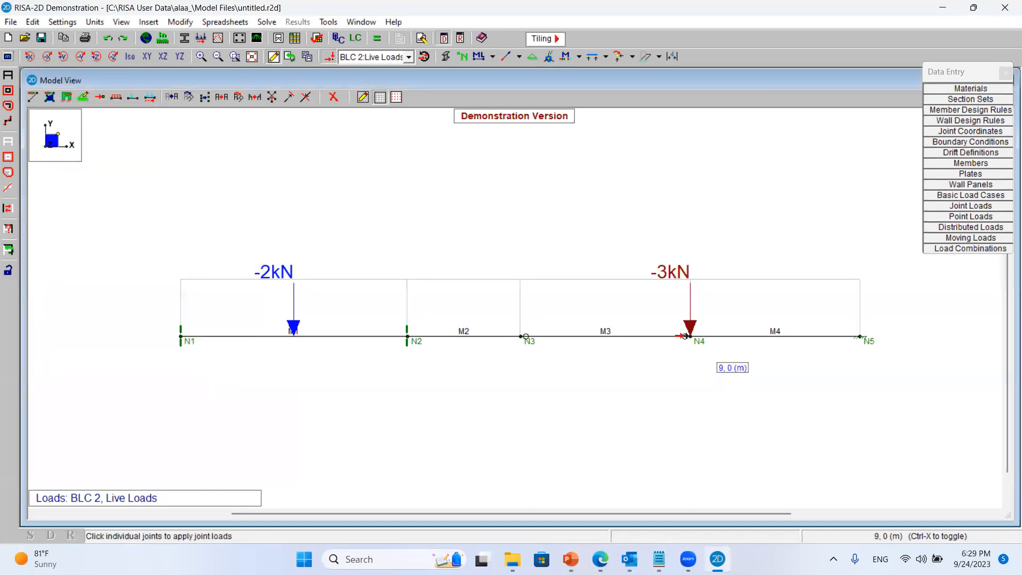
Review the member point load and the N4 joint load under BLC 1 and BLC 2
click(388, 57)
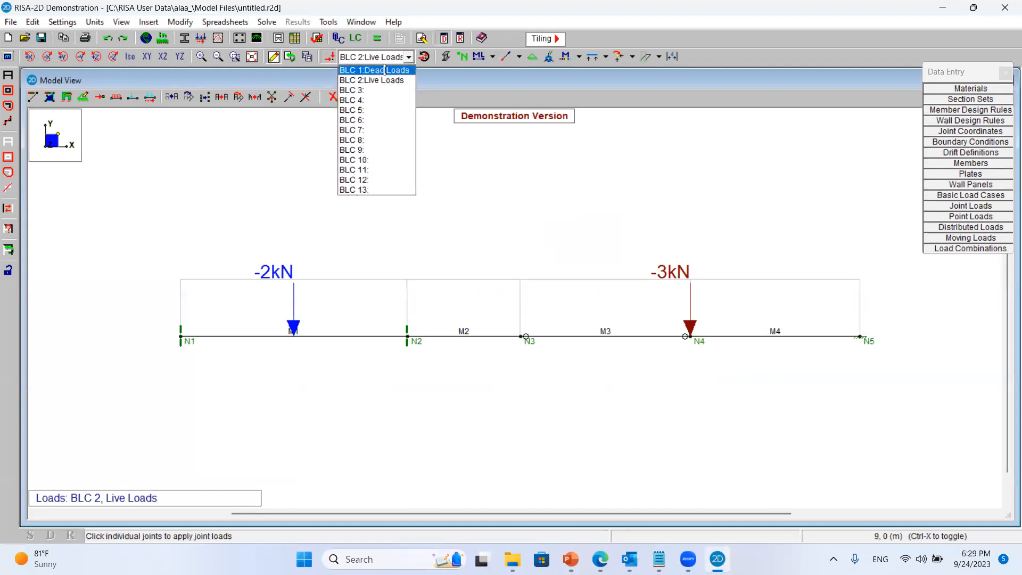
click(385, 70)
click(384, 56)
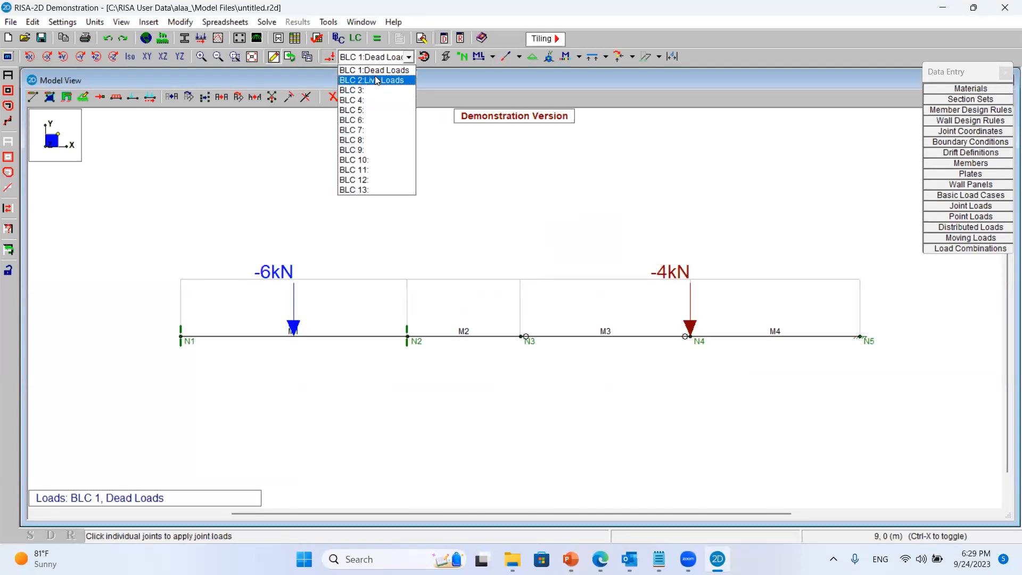
click(375, 80)
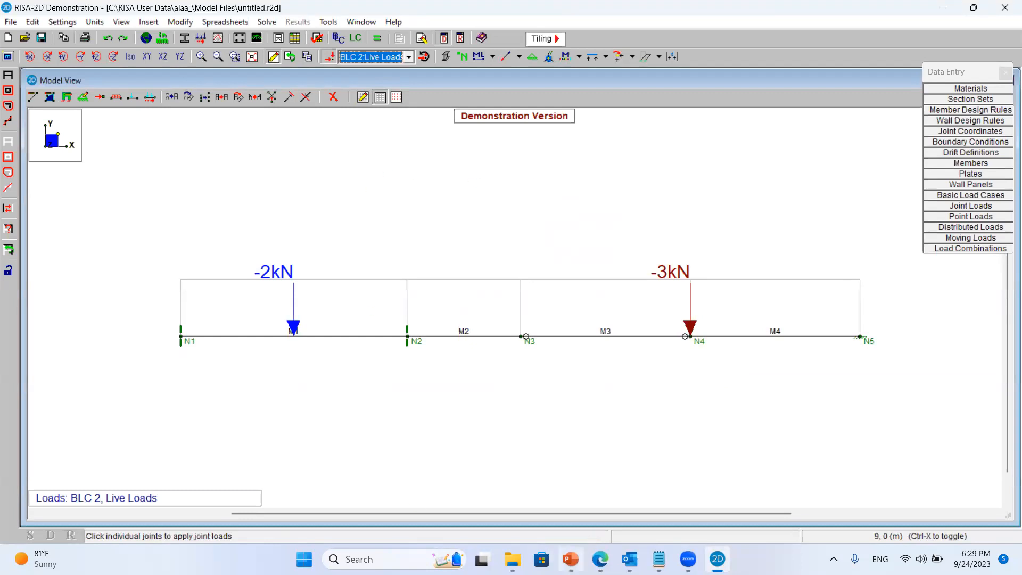
Check W on the PowerPoint slide and apply a dead distributed load in Y from 0 to -6 kN/m along member M3
click(570, 559)
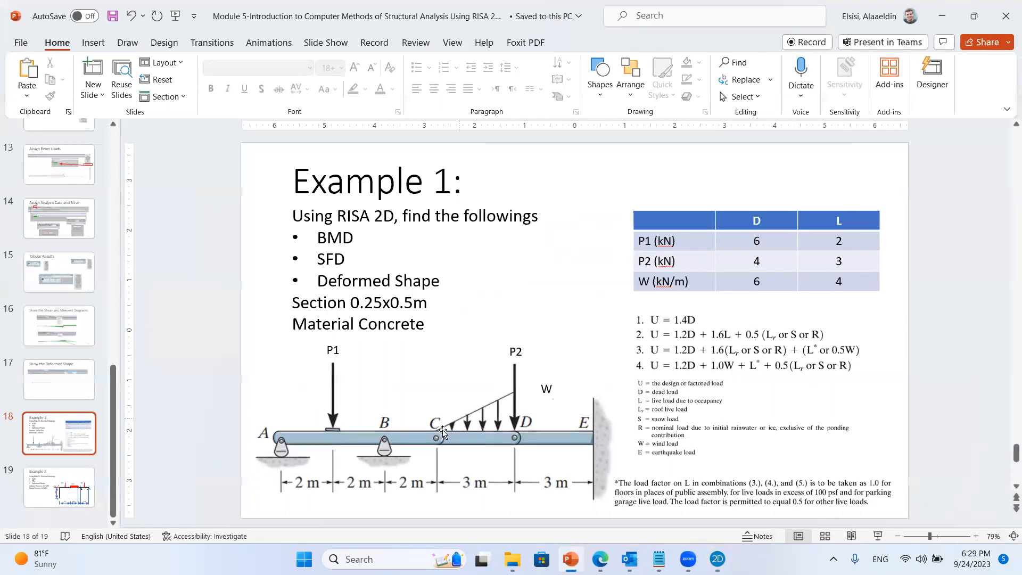
click(570, 559)
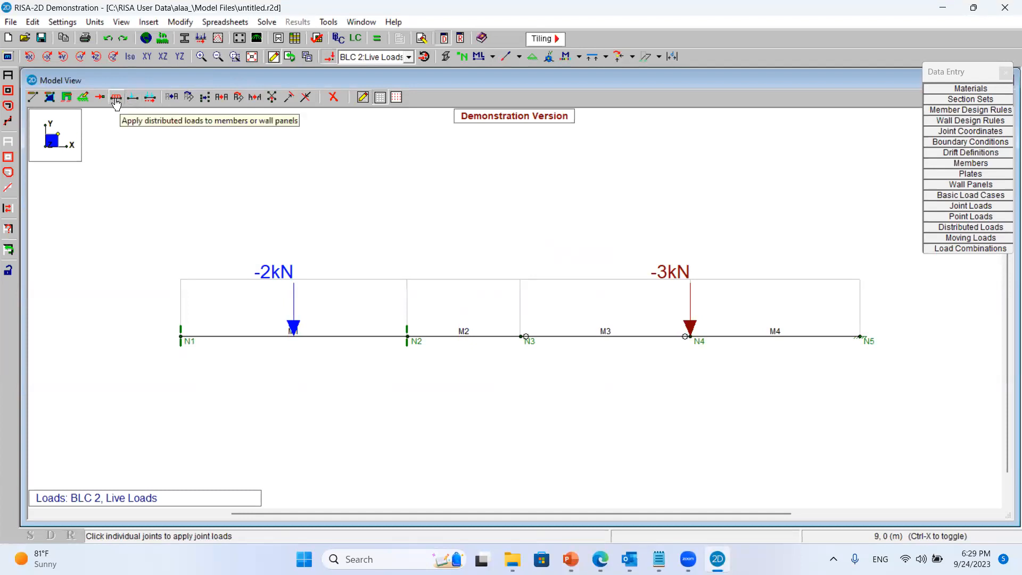
click(116, 101)
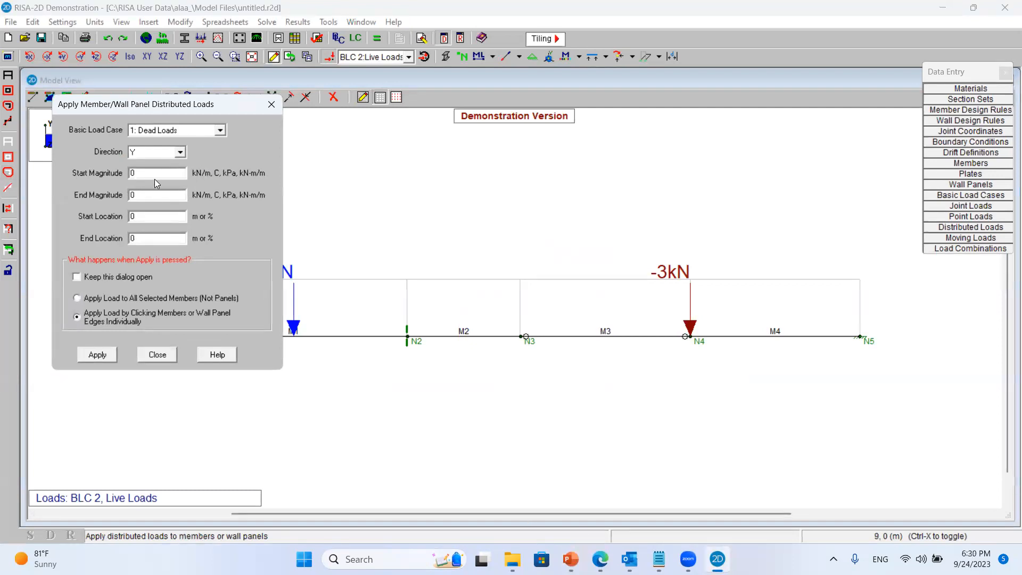
click(571, 559)
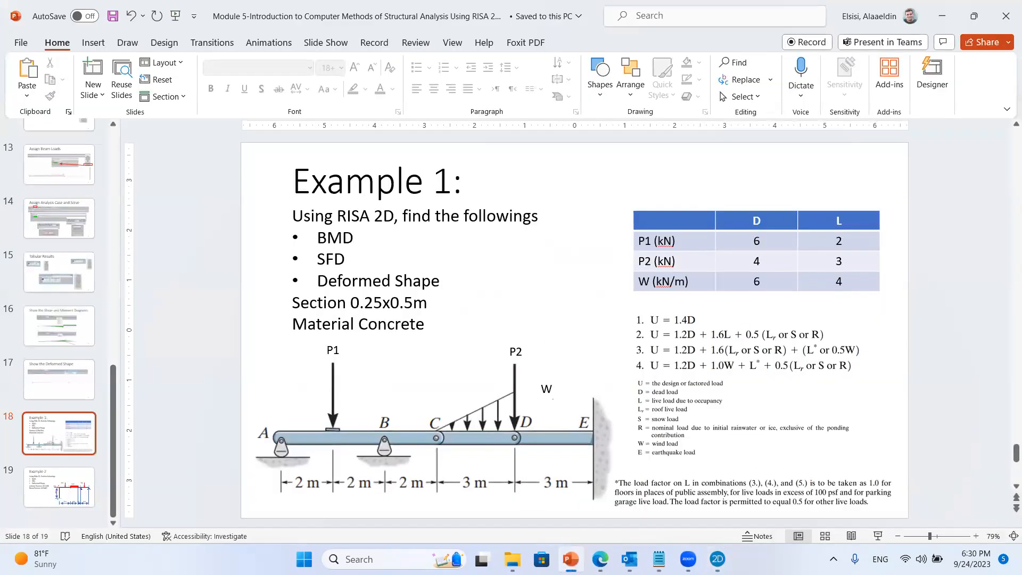
click(570, 559)
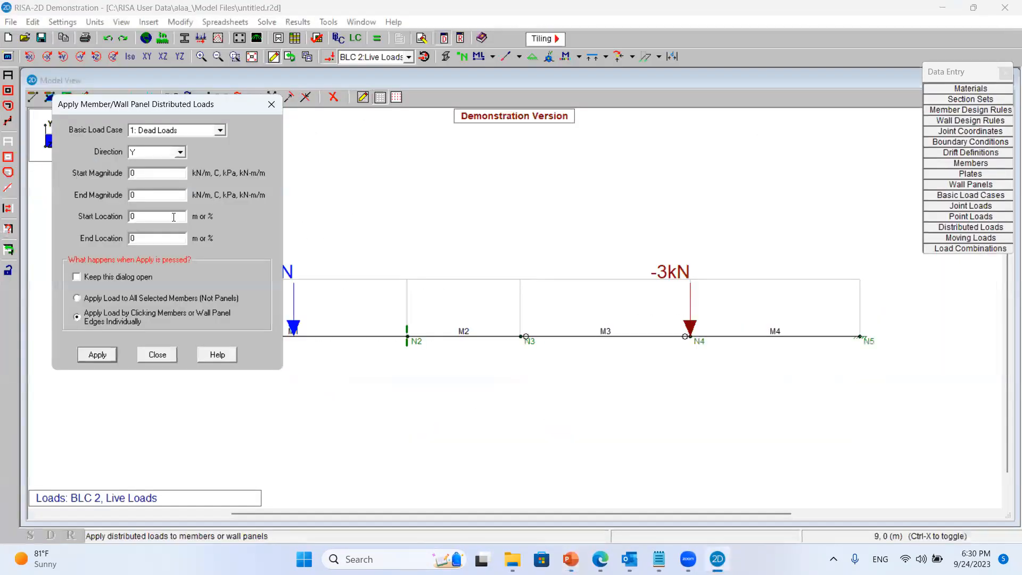
drag(145, 176, 52, 161)
drag(142, 197, 60, 183)
text(-6)
click(95, 355)
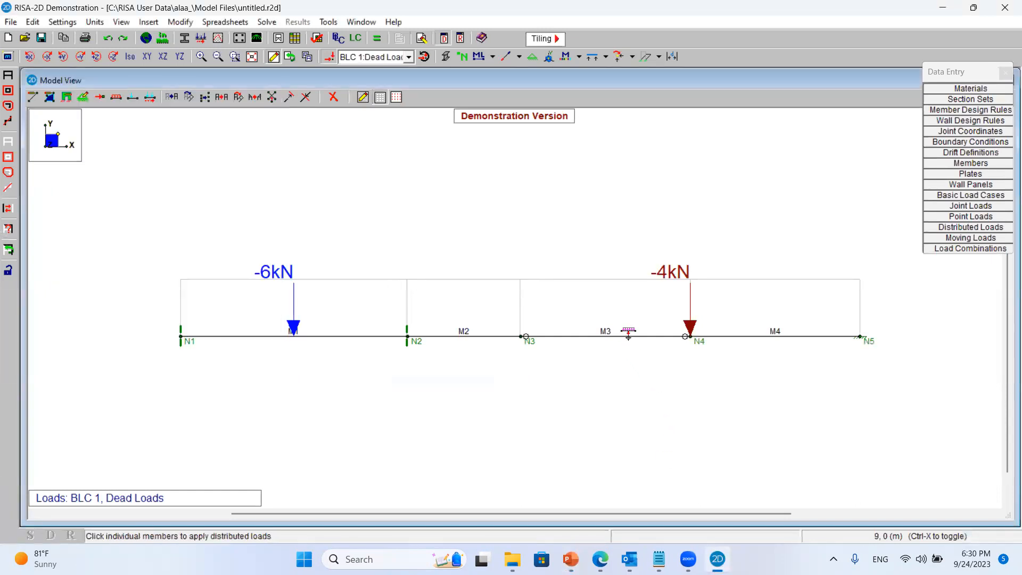
click(628, 336)
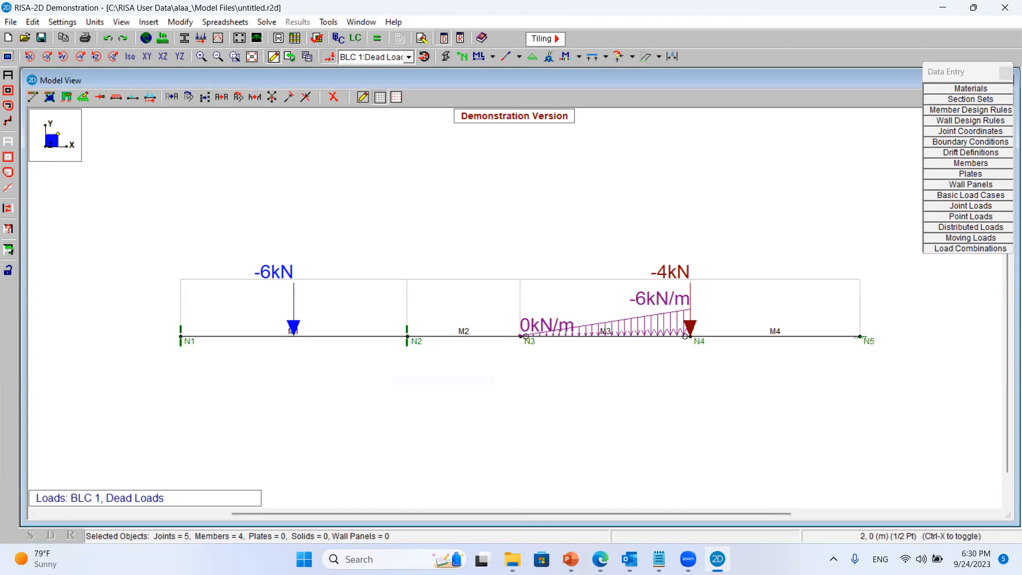
Check W's live value on the slide and apply a 0 to -4 kN/m distributed load in Y to member M3 under 2: Live Loads
click(571, 559)
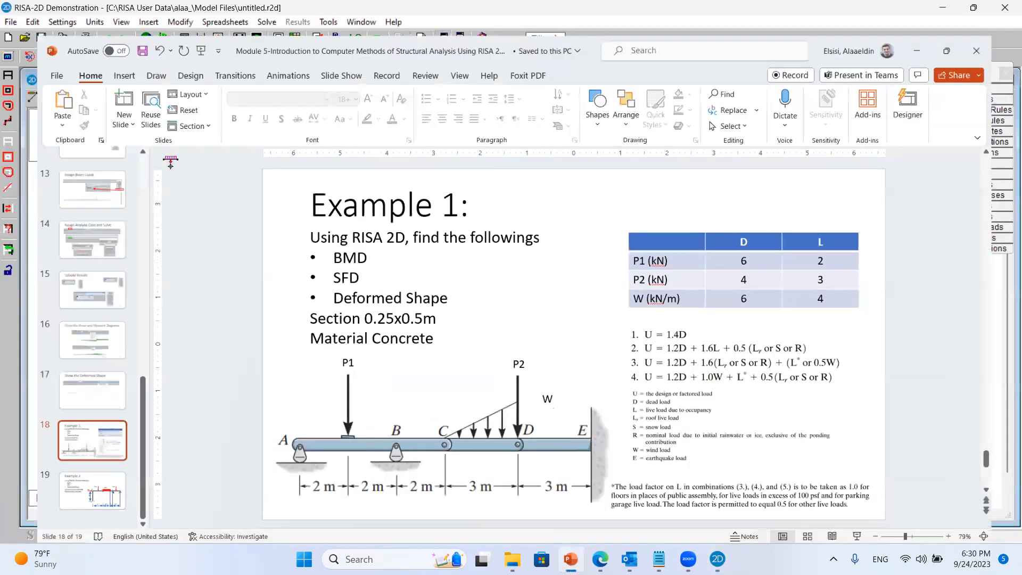
click(116, 99)
click(156, 129)
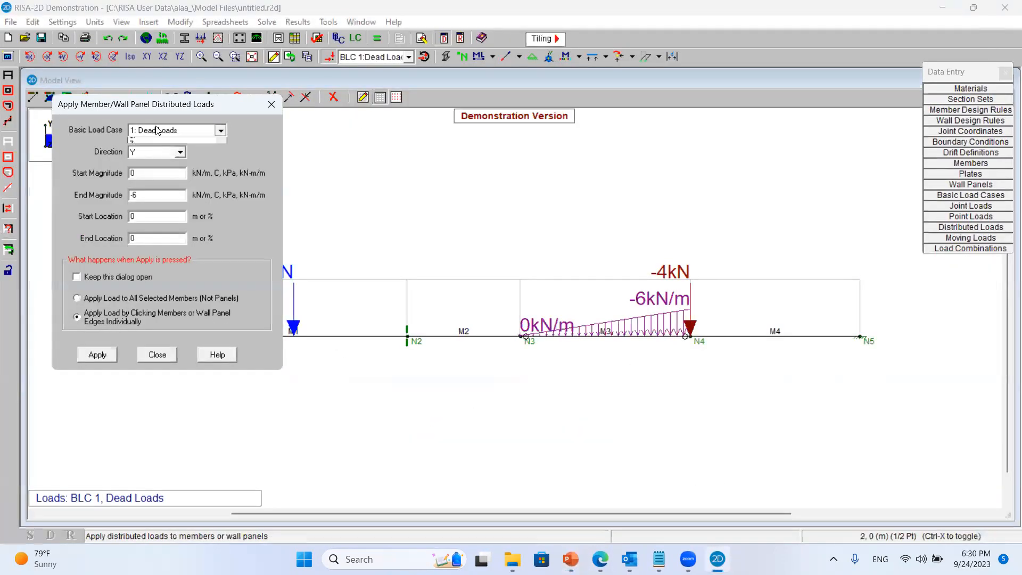
click(155, 149)
double_click(133, 195)
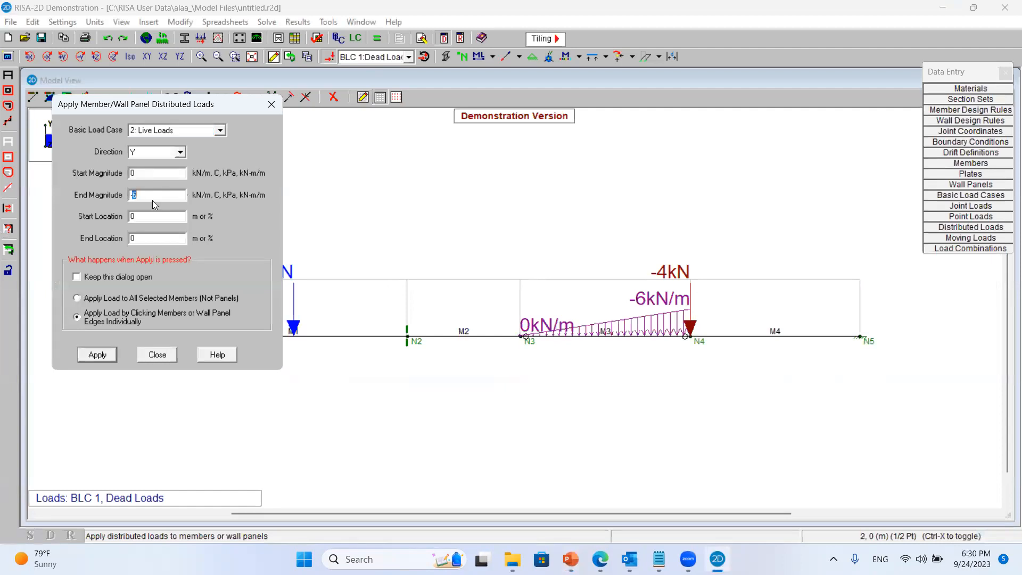
text(-4)
click(97, 354)
click(662, 335)
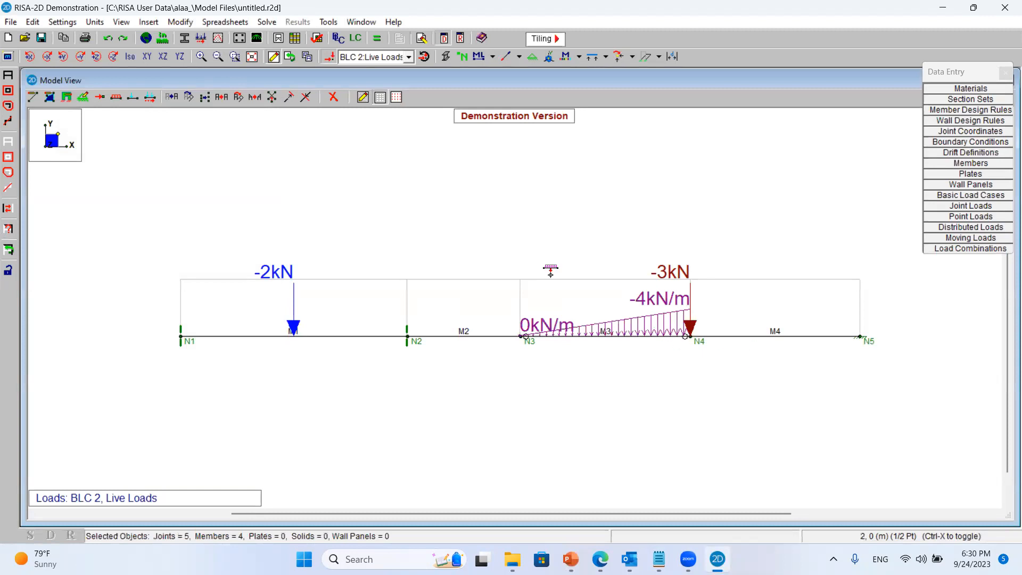
Compare all point, joint and distributed loads on the beam between the dead and live load cases
click(408, 57)
click(403, 71)
click(409, 57)
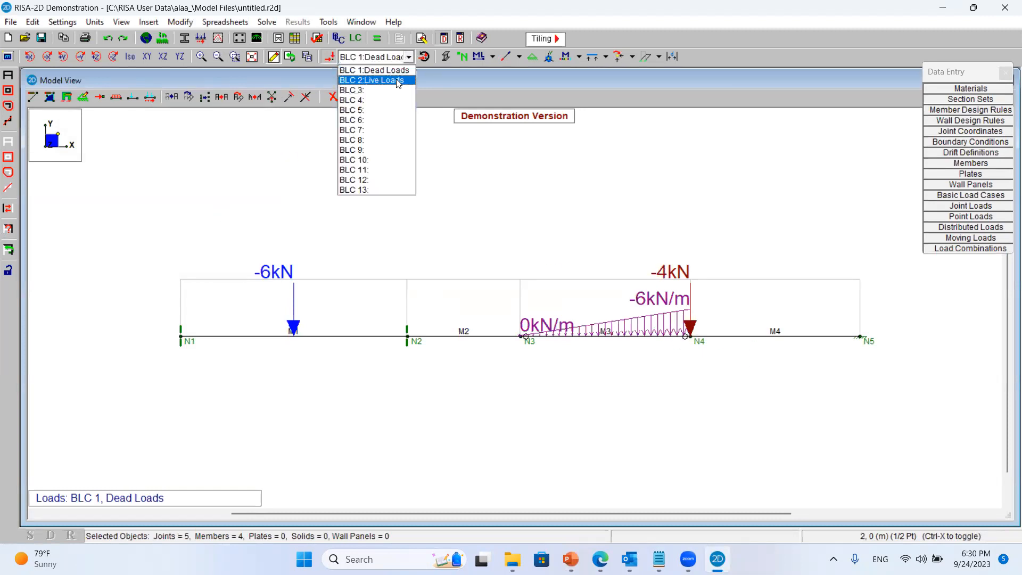
click(396, 80)
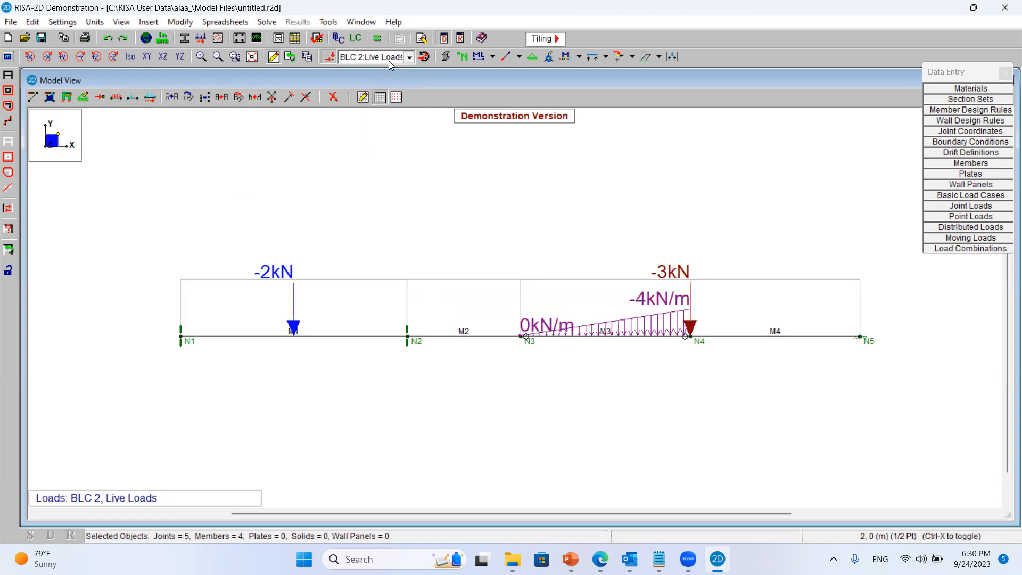
click(389, 58)
click(387, 70)
click(376, 59)
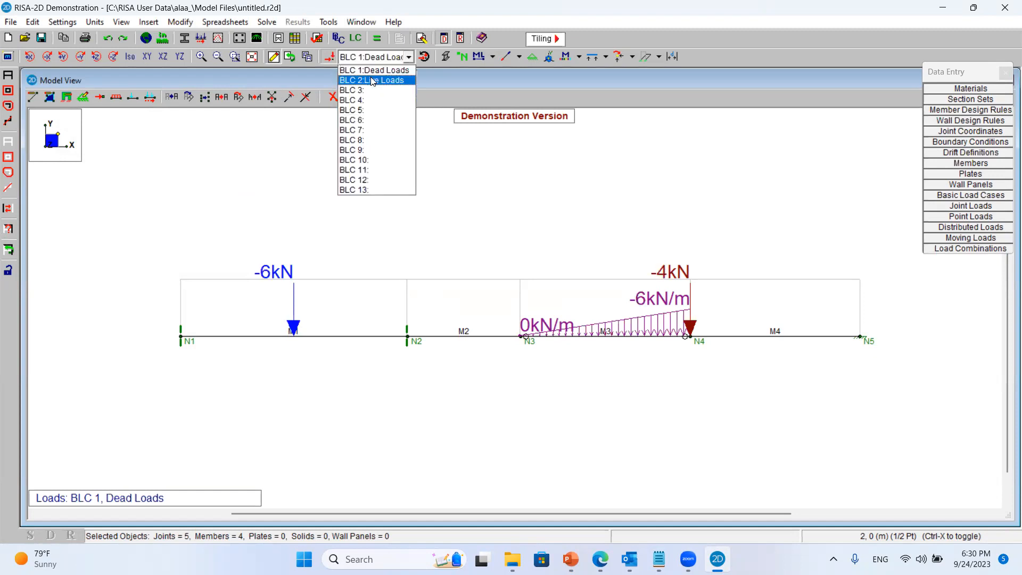
click(372, 80)
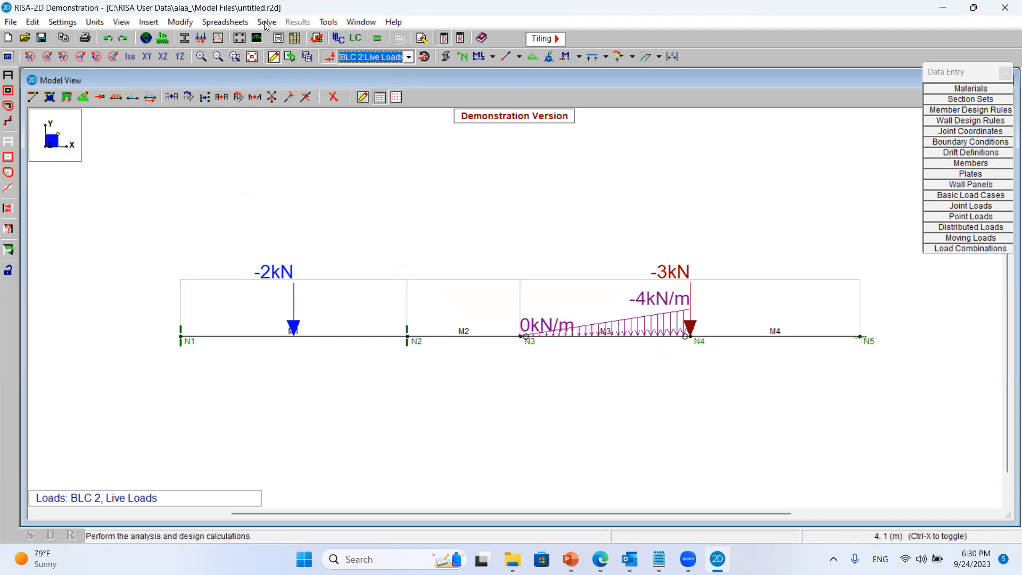
Open the solution choices and close them without solving
click(319, 39)
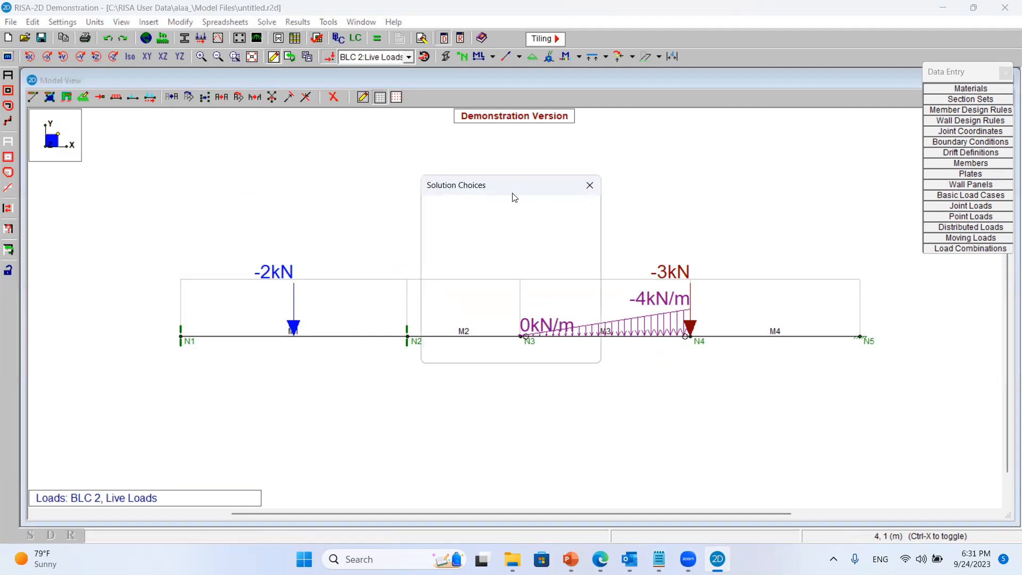
click(577, 212)
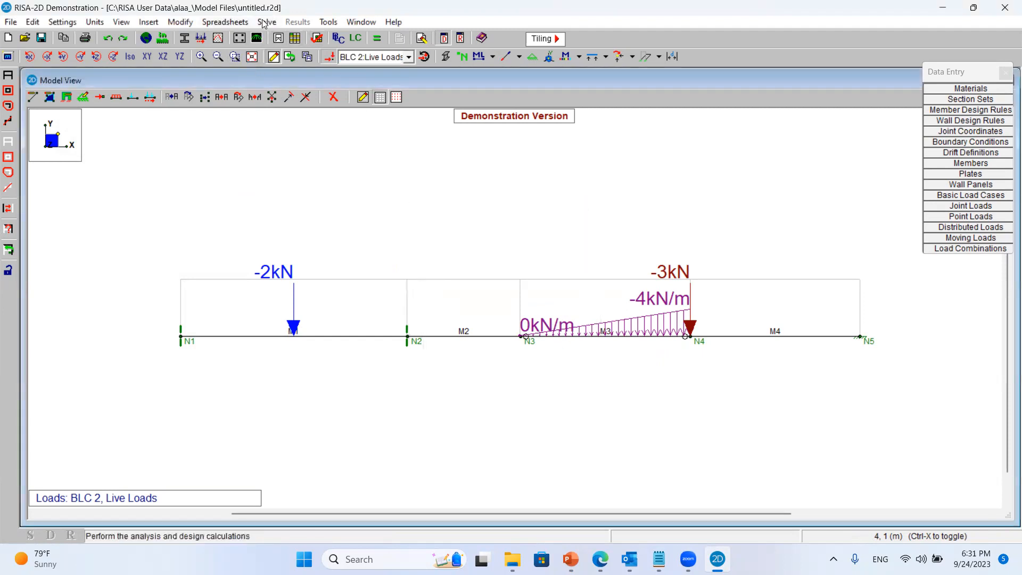
Try to run a batch solution of the marked combinations with an envelope included
click(265, 22)
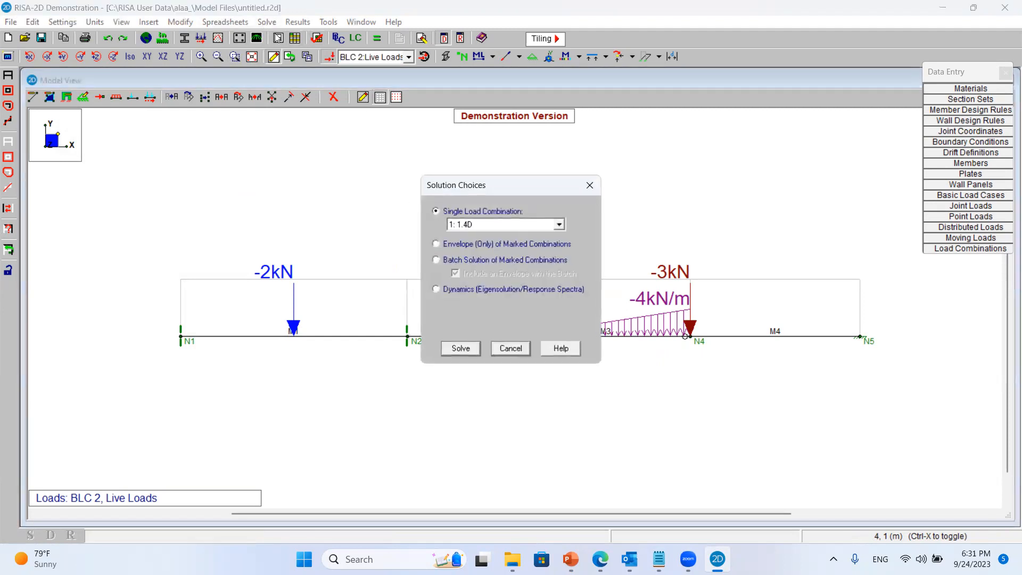
click(454, 262)
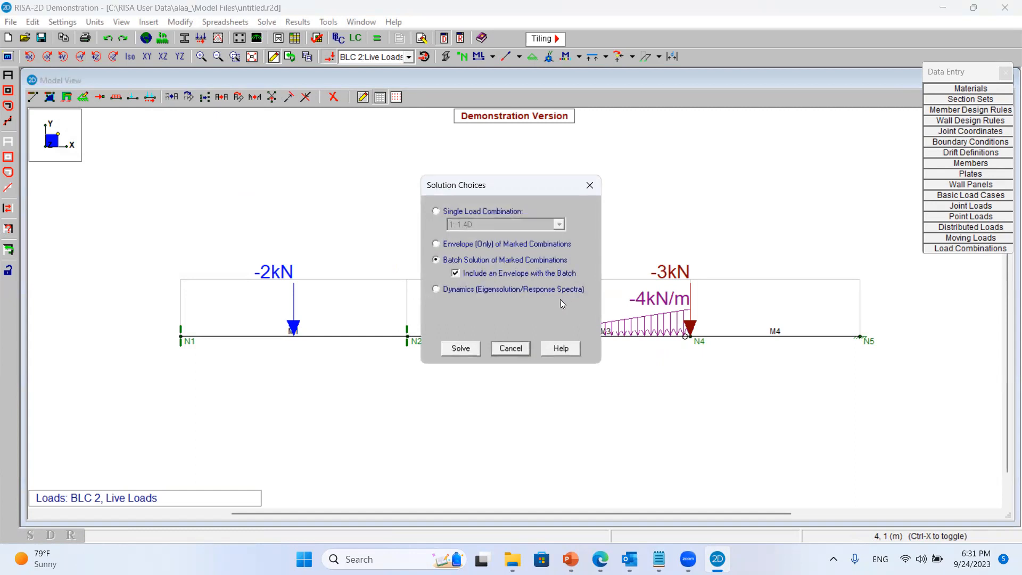
click(461, 350)
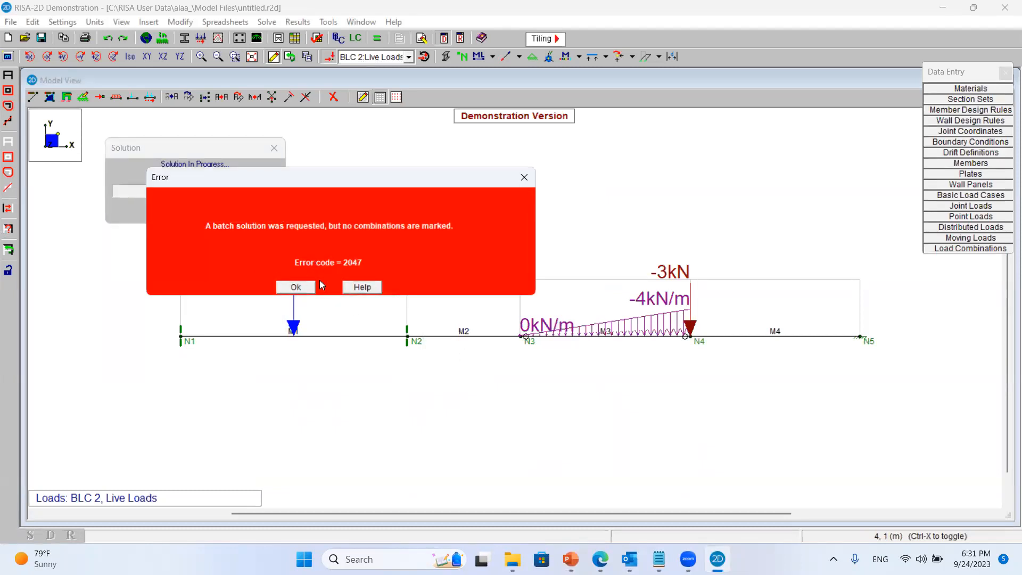
click(299, 288)
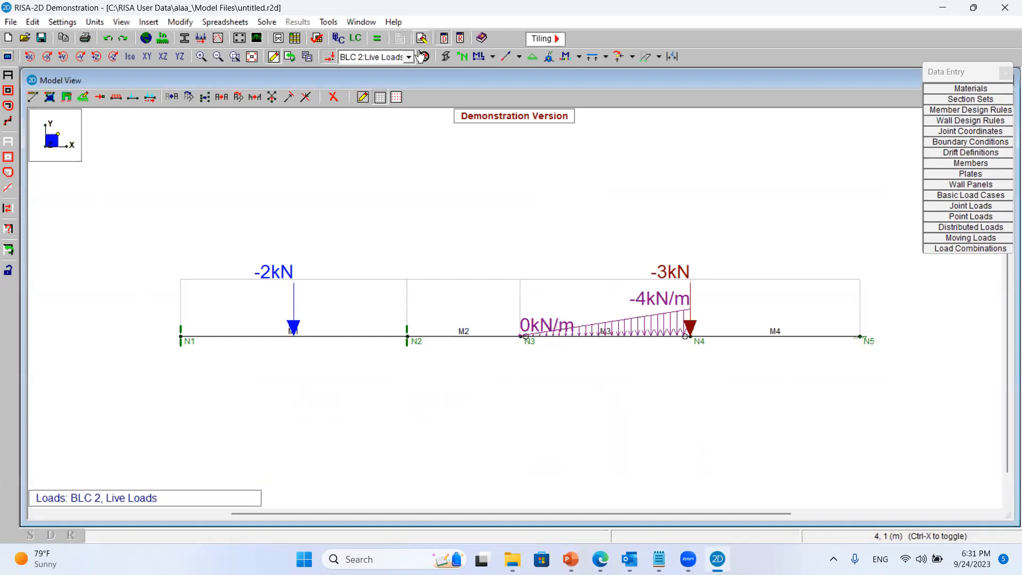
Mark load combinations 1.4D, 1.2D+1.6L and 1.2D+0.5L for solving
click(353, 41)
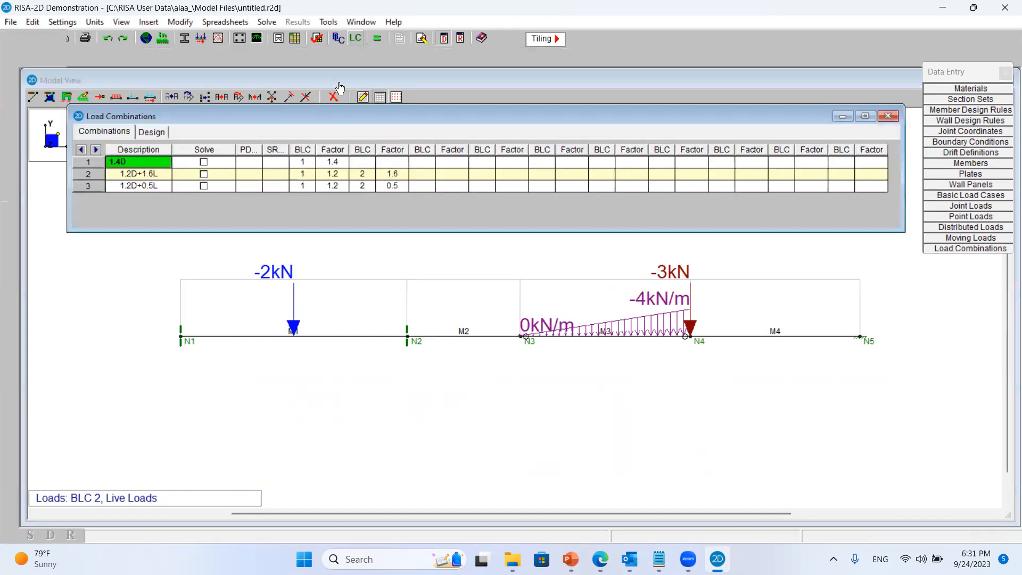
click(203, 162)
click(203, 174)
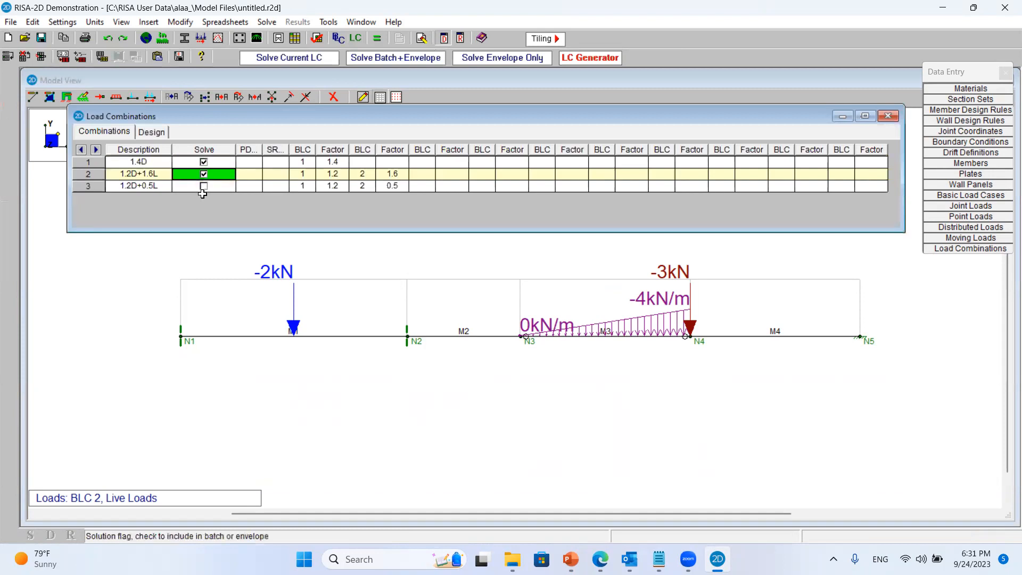
click(203, 186)
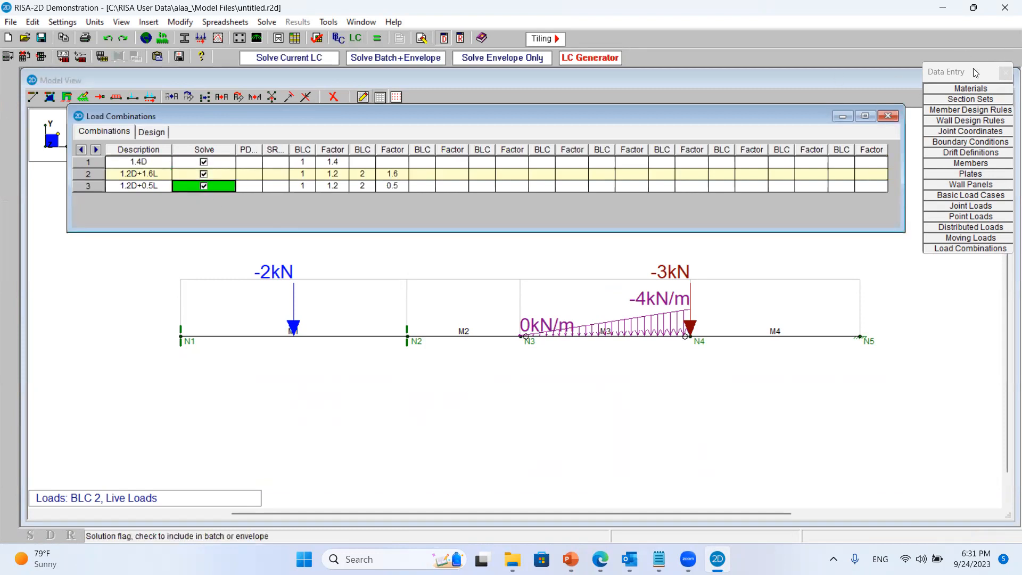
click(888, 116)
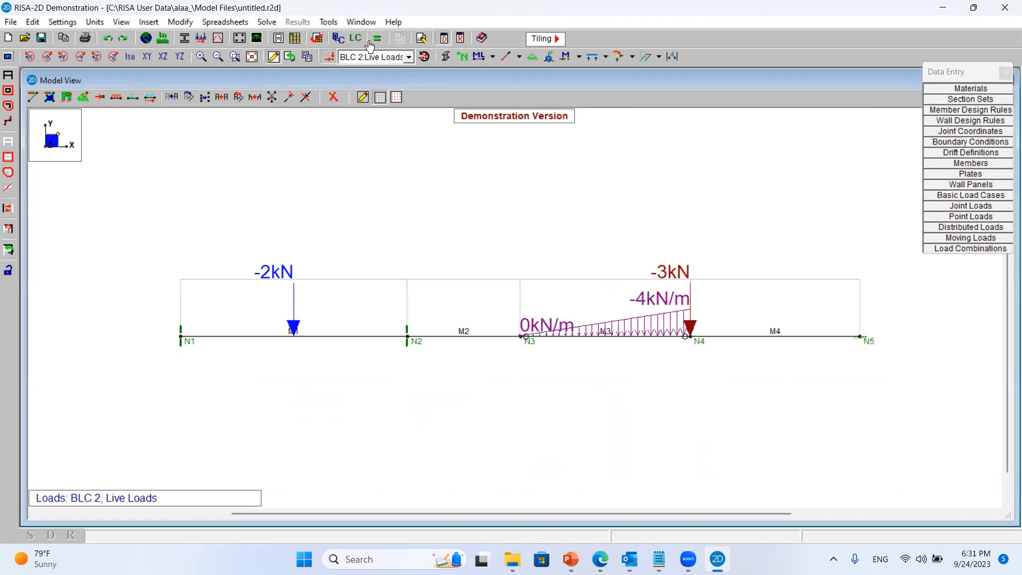
Run the batch solution of the marked combinations with an envelope, accepting the solution without P-Delta analysis
key(ctrl+q)
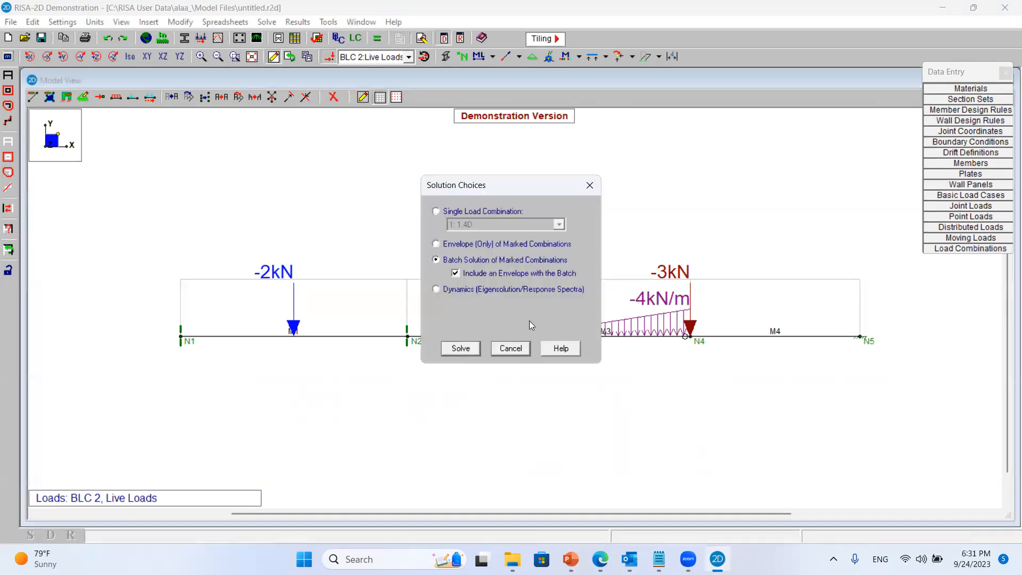
click(461, 348)
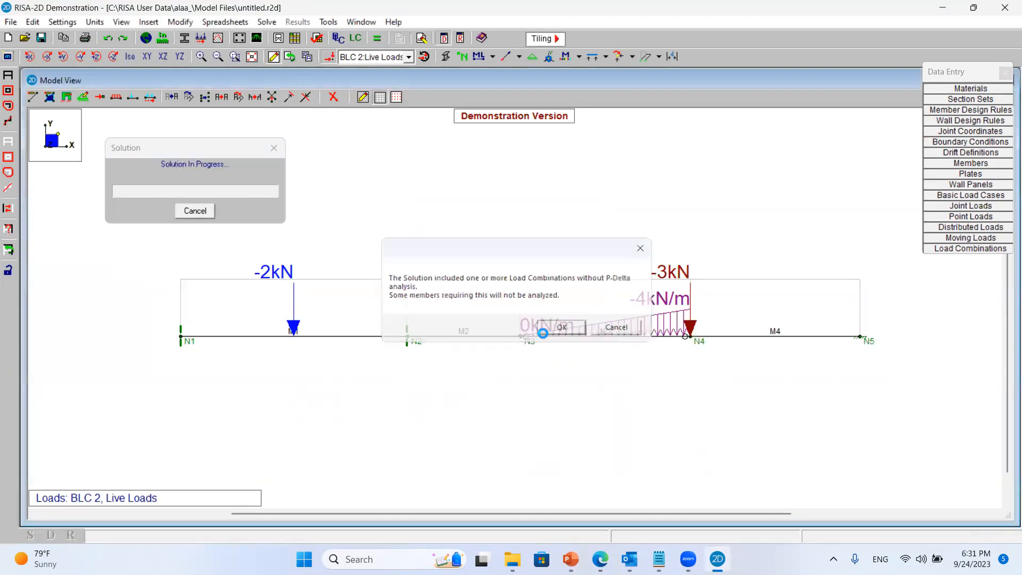
click(556, 327)
scroll(672, 314, up, 1)
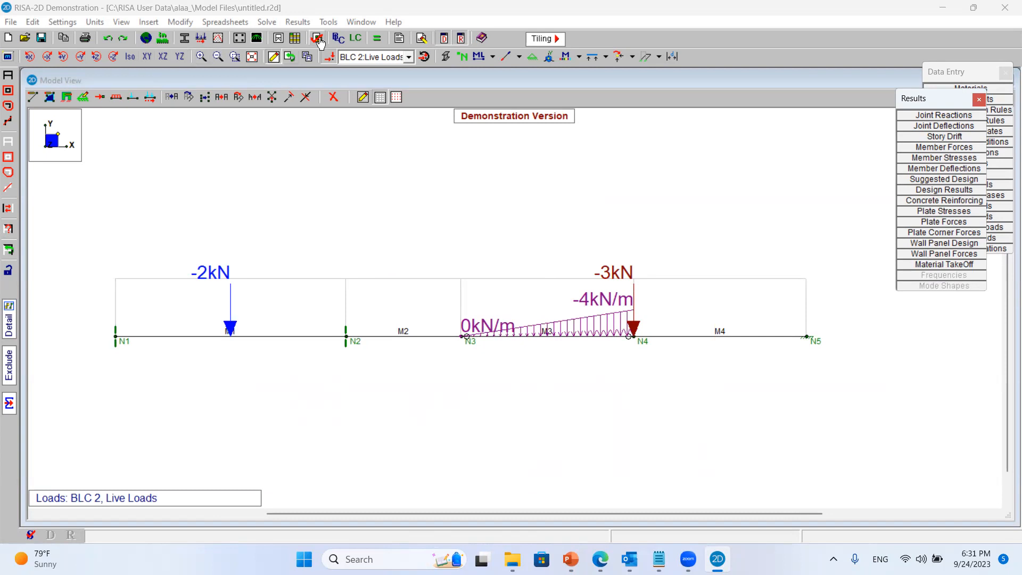
Review the load combinations and their factors
click(355, 38)
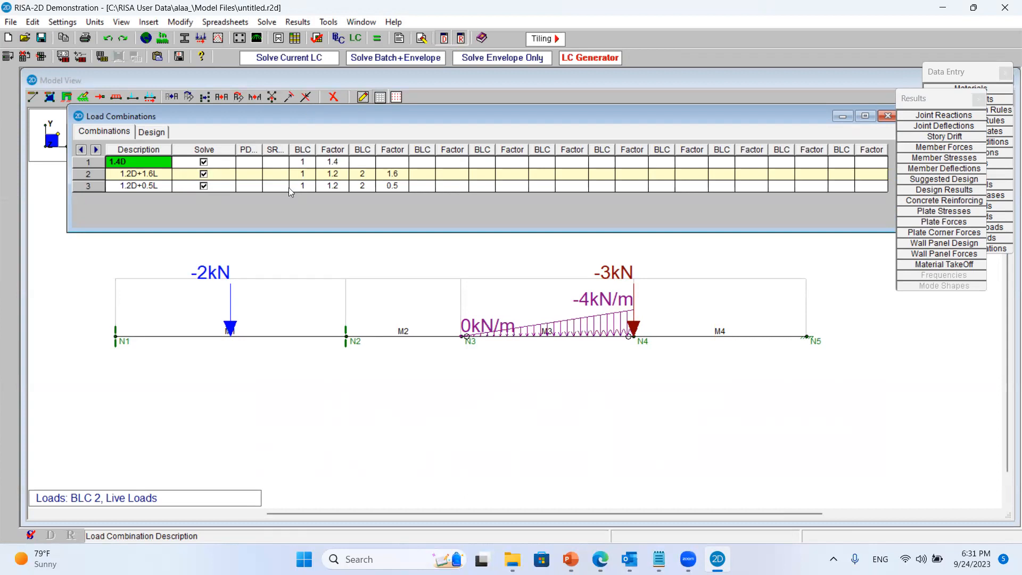
drag(815, 116, 794, 194)
click(868, 194)
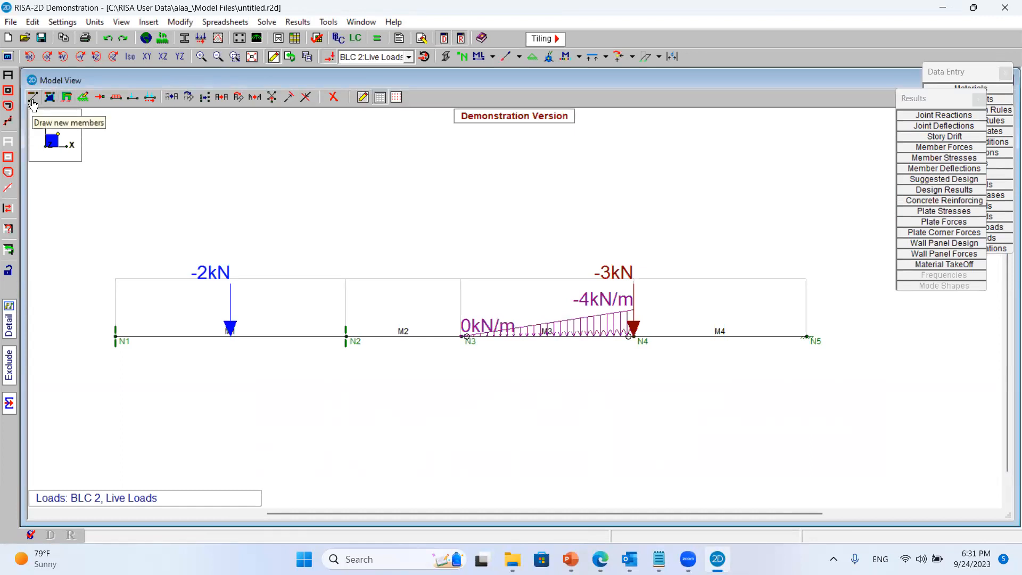
Show the X direction, Y direction and moment reactions at the joints on the beam model
click(8, 57)
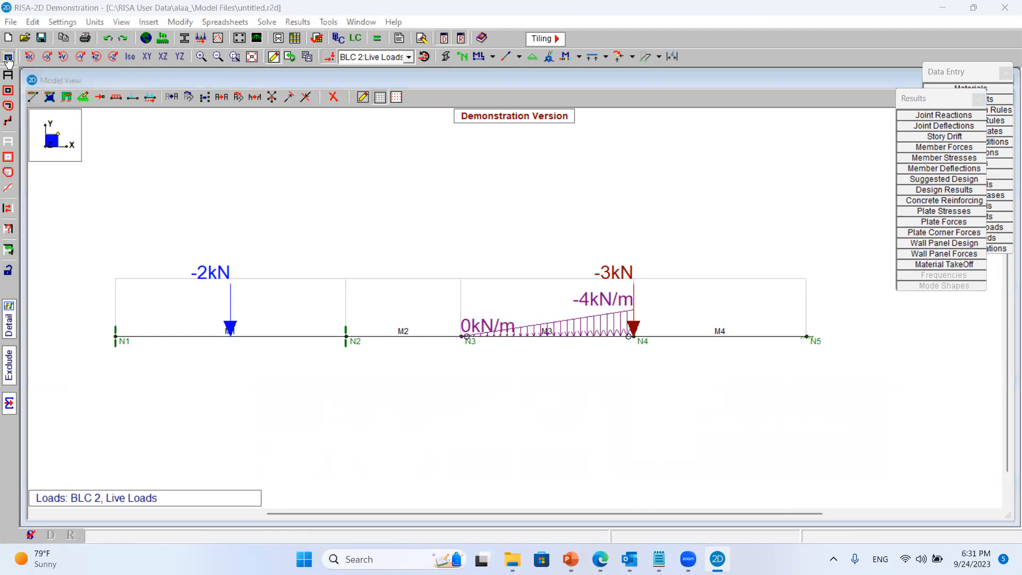
drag(134, 91, 420, 24)
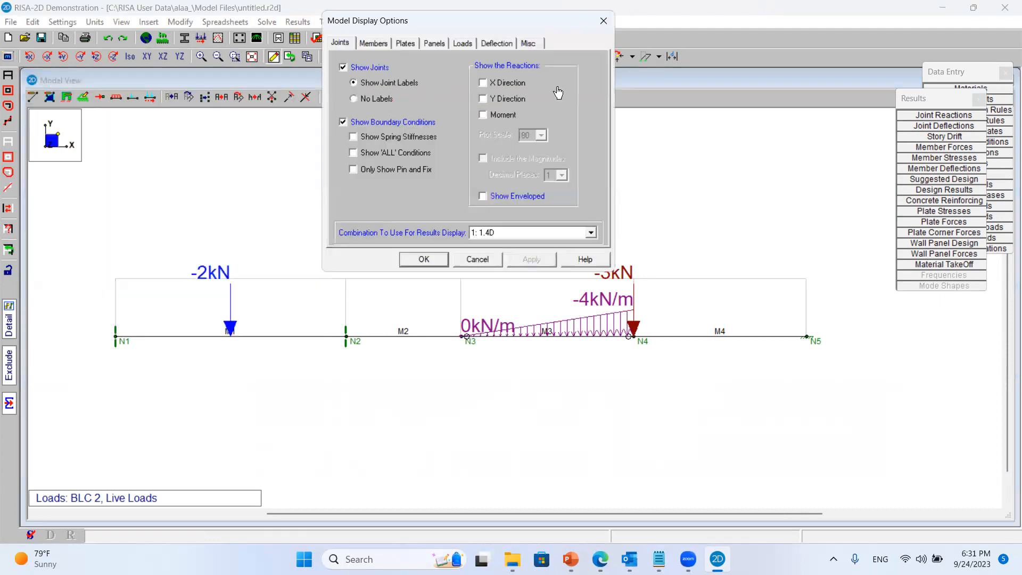
click(513, 84)
click(492, 101)
click(494, 114)
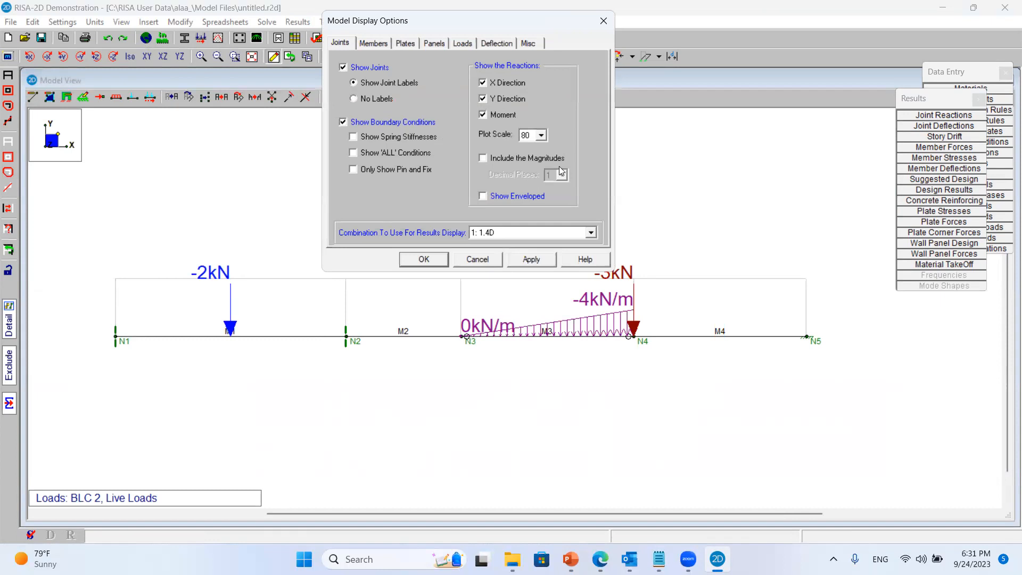
click(531, 261)
Display the joint reactions for combination 1.2D+1.6L with their magnitudes included
click(508, 232)
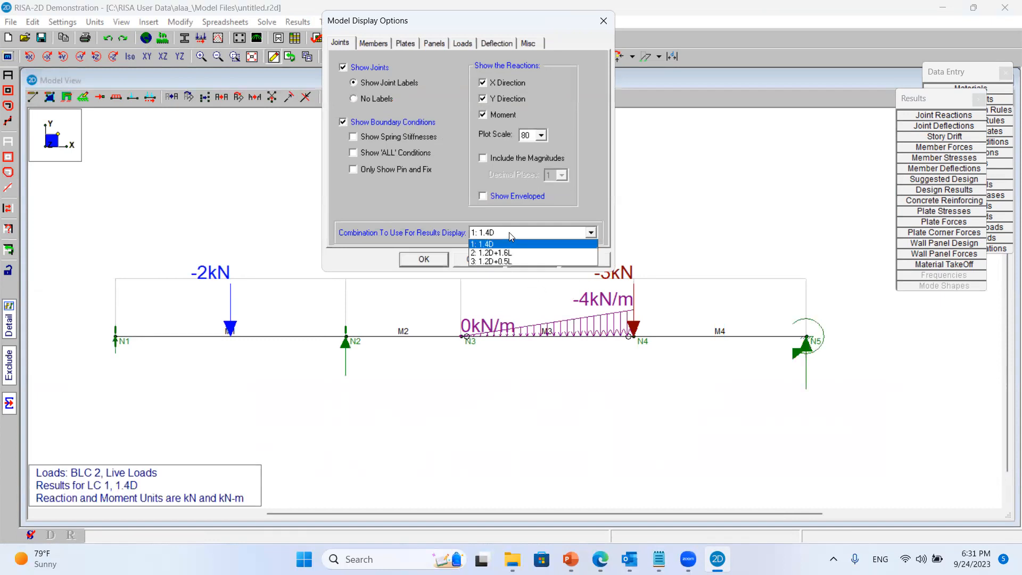
click(513, 251)
click(520, 262)
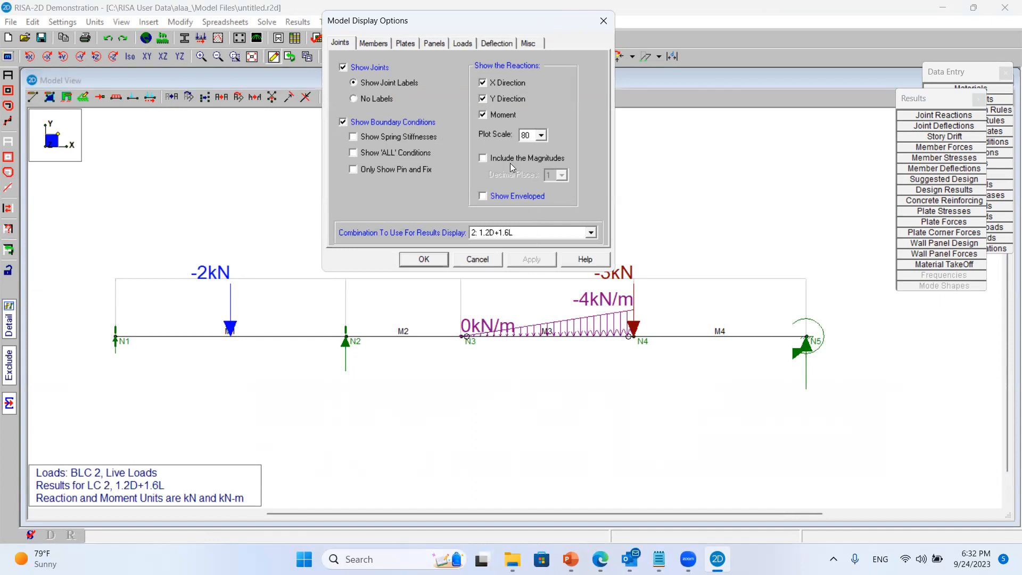
click(510, 164)
click(524, 260)
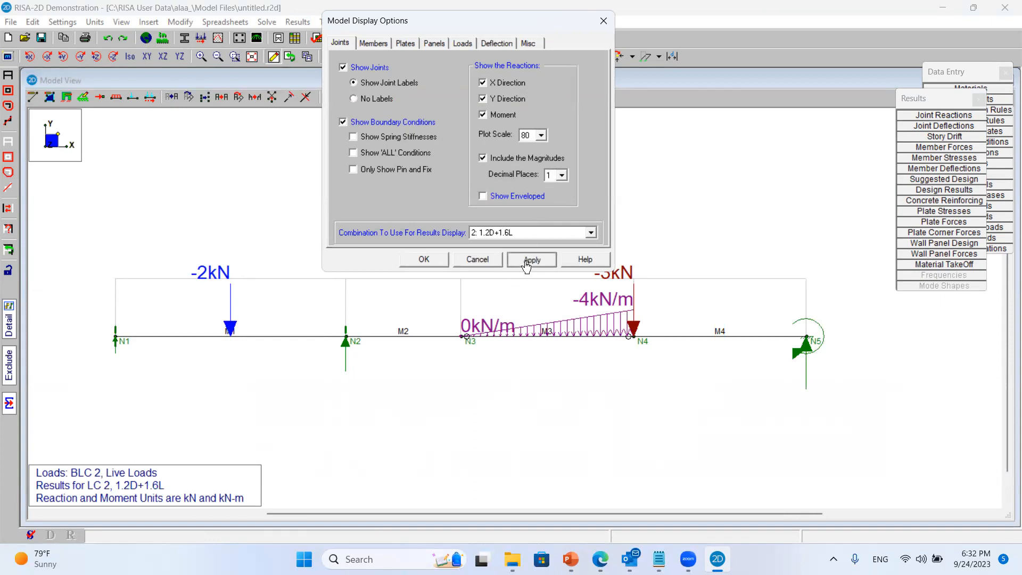
Compare the joint reactions across the combinations 1.4D, 1.2D+1.6L and 1.2D+0.5L
click(503, 237)
click(510, 243)
click(515, 238)
click(514, 254)
click(527, 264)
click(507, 237)
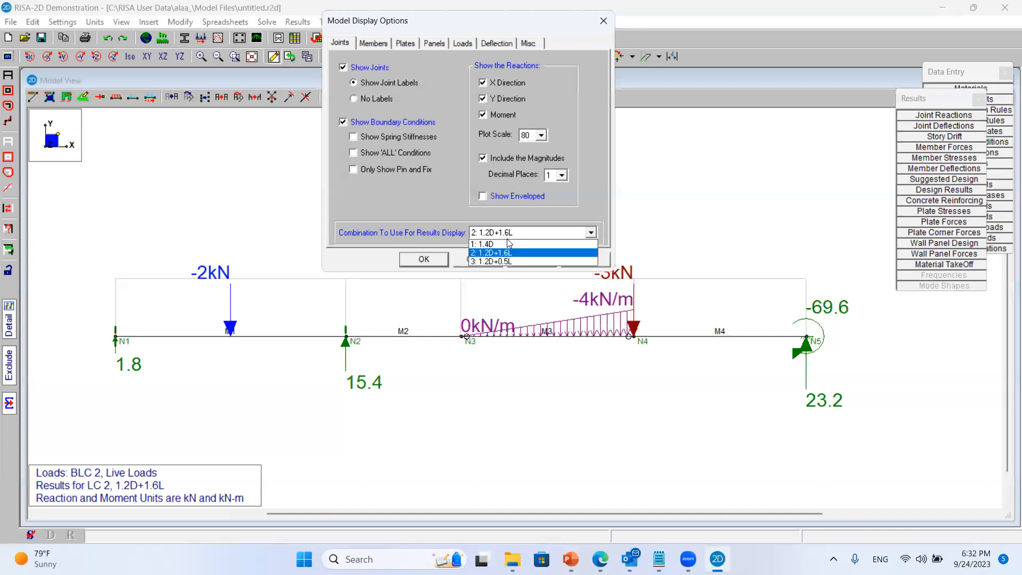
click(525, 264)
click(525, 261)
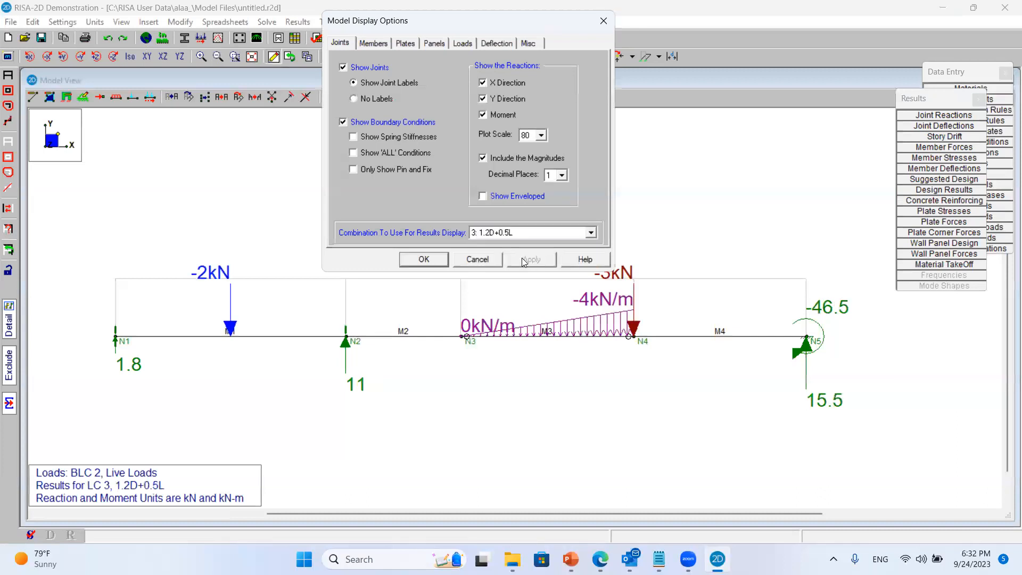
Turn off the X direction, Y direction and moment reactions in the joint display
click(385, 45)
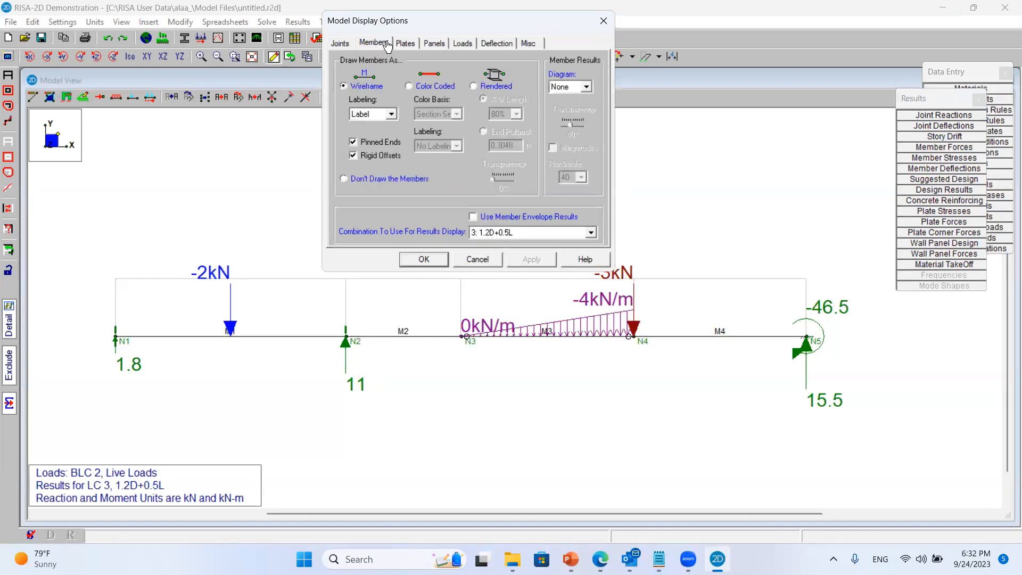
click(340, 43)
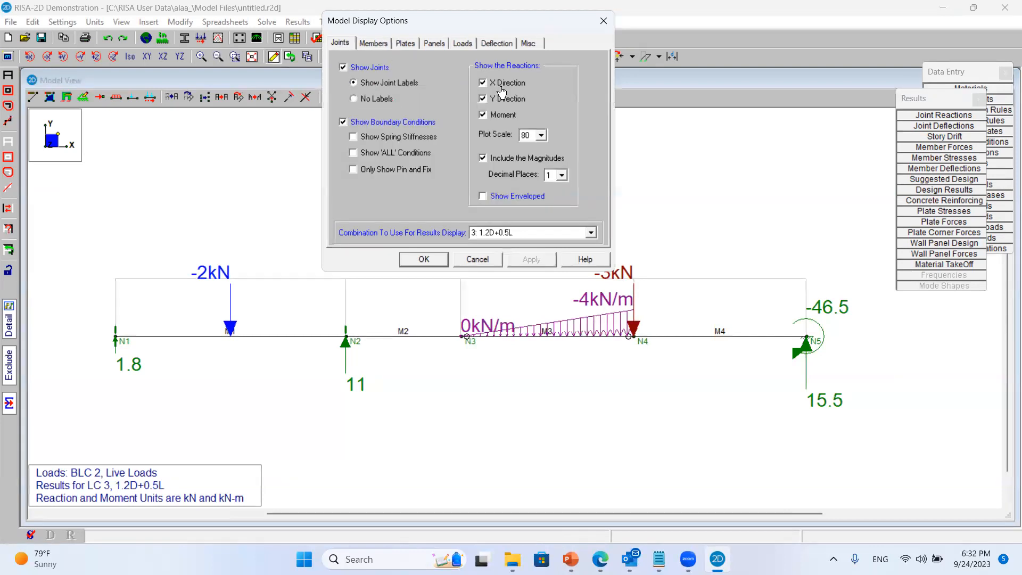
click(501, 114)
click(500, 99)
click(502, 83)
Display the member Shear diagram for combination 1.2D+0.5L
click(373, 43)
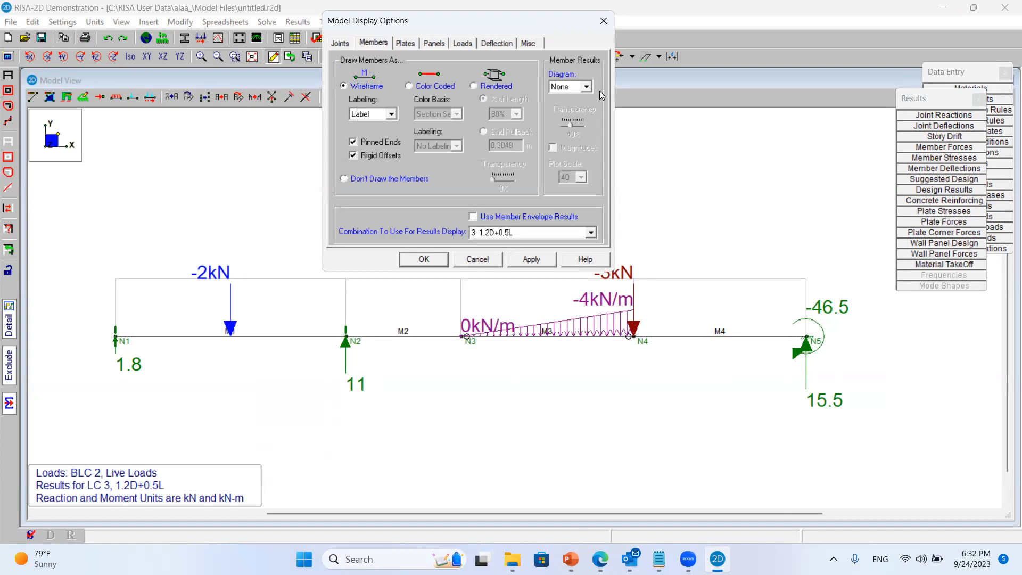
click(585, 87)
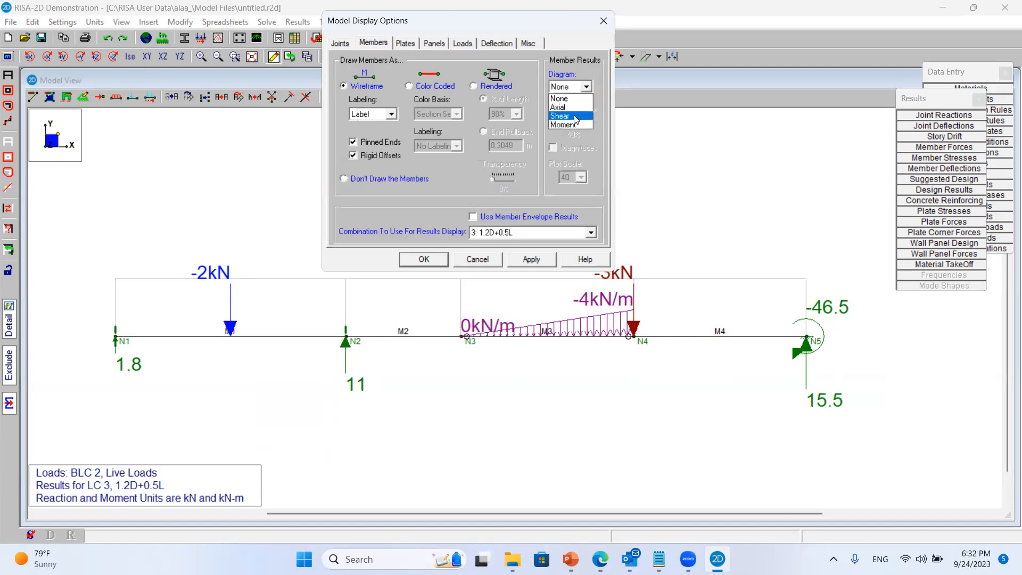
click(575, 116)
click(521, 261)
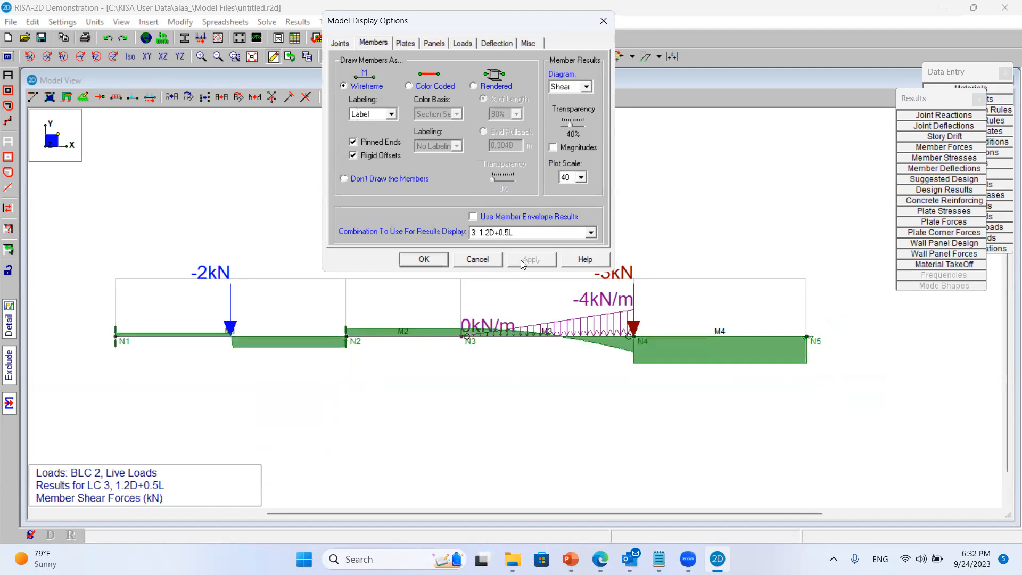
Switch the member diagram to Moment and display its results for combination 1.4D
click(585, 88)
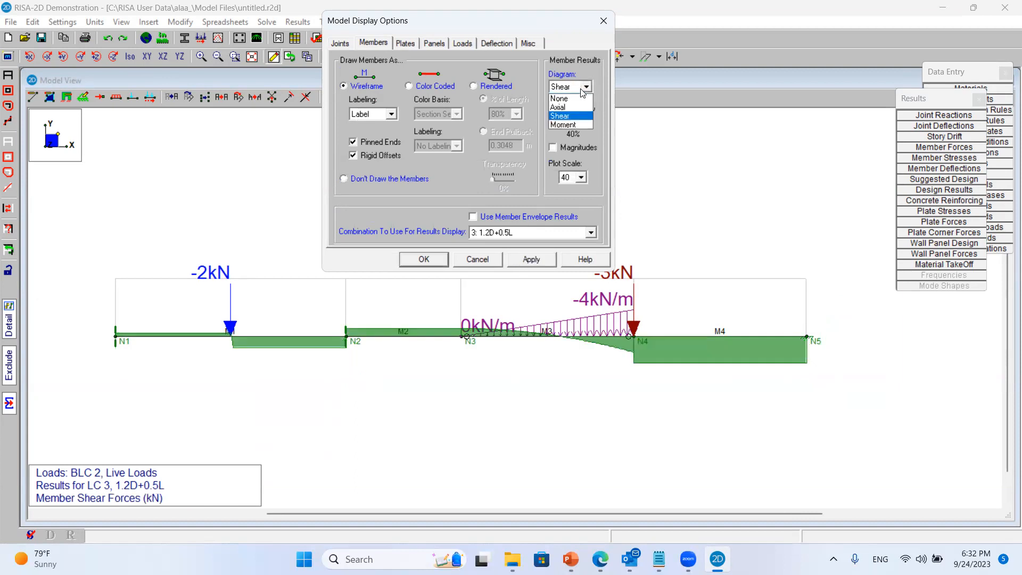
click(564, 125)
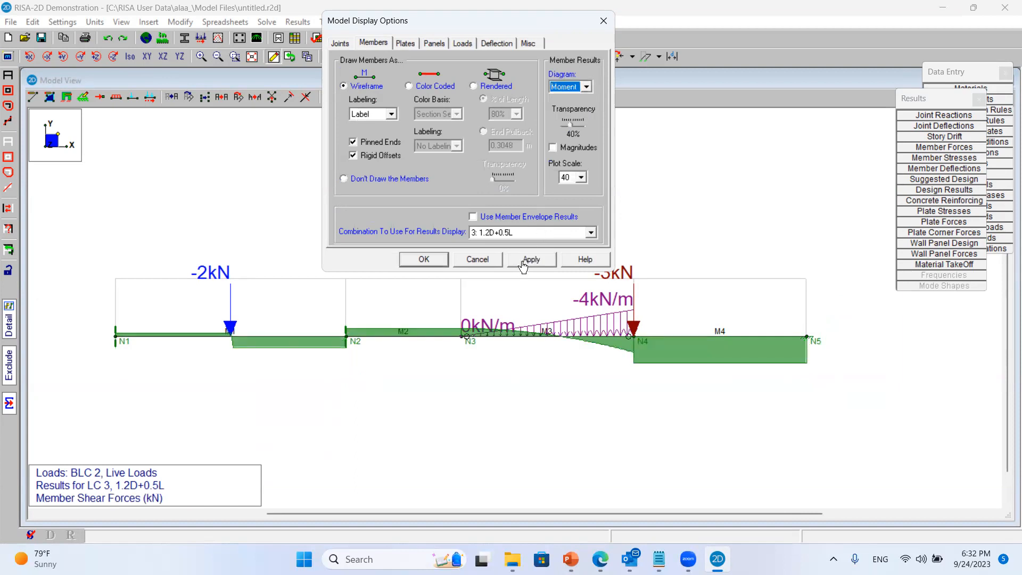
click(521, 260)
click(537, 234)
scroll(532, 245, up, 1)
click(532, 241)
click(524, 260)
Set the moment diagram's plot scale to 100, include its magnitudes, and close the display options after viewing it
click(506, 234)
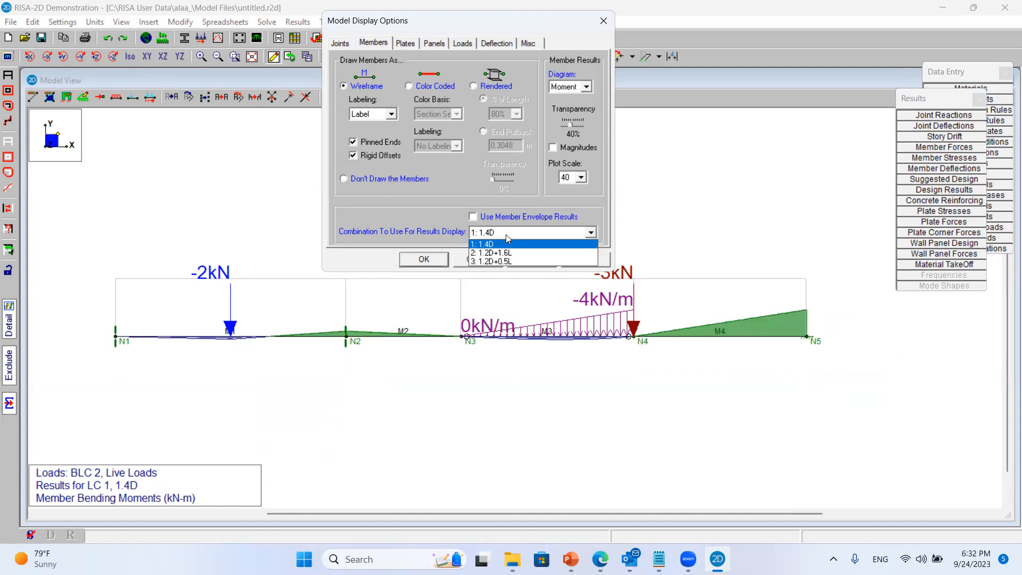
click(581, 177)
click(581, 177)
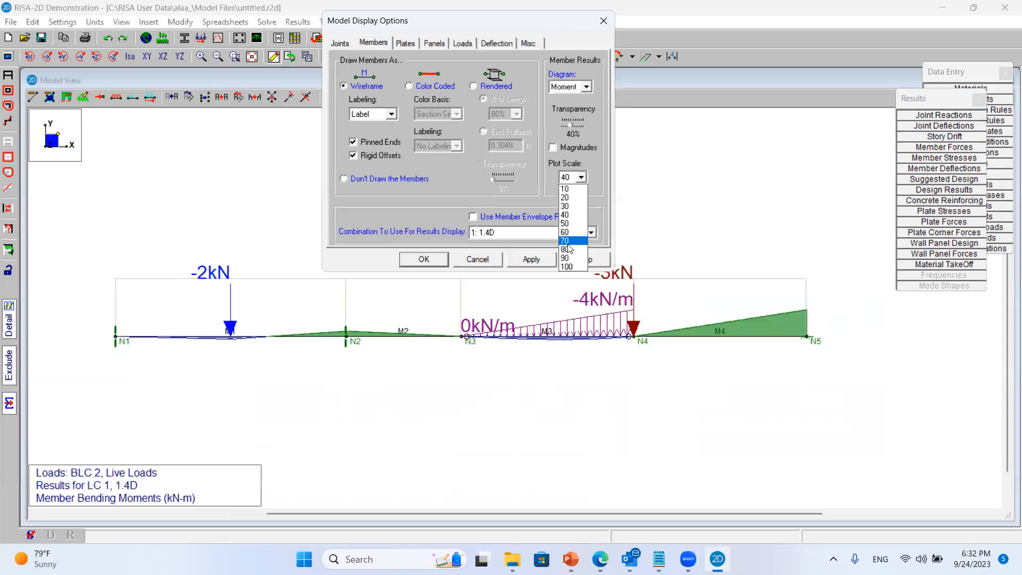
click(572, 266)
click(553, 148)
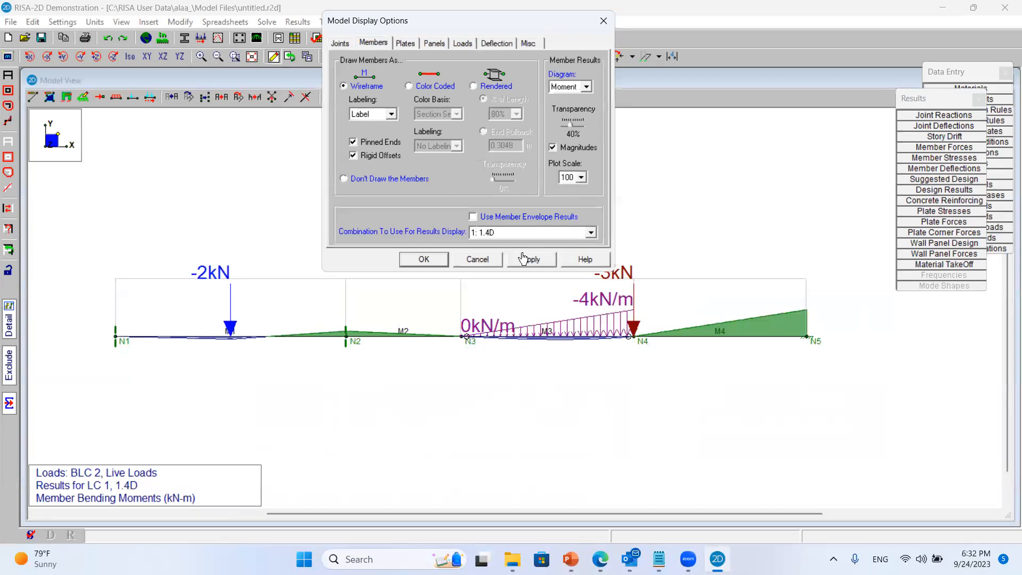
click(524, 261)
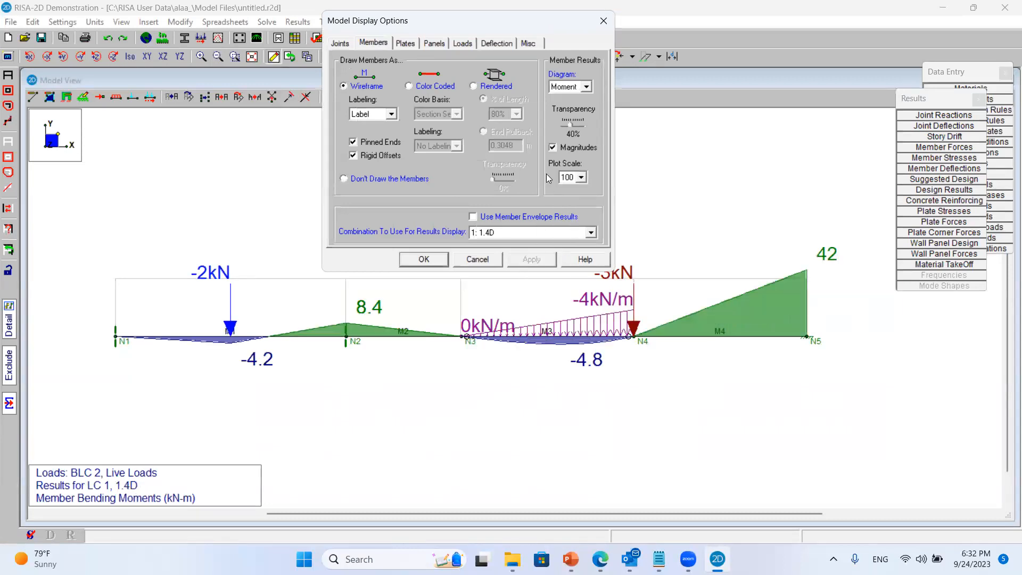
click(603, 21)
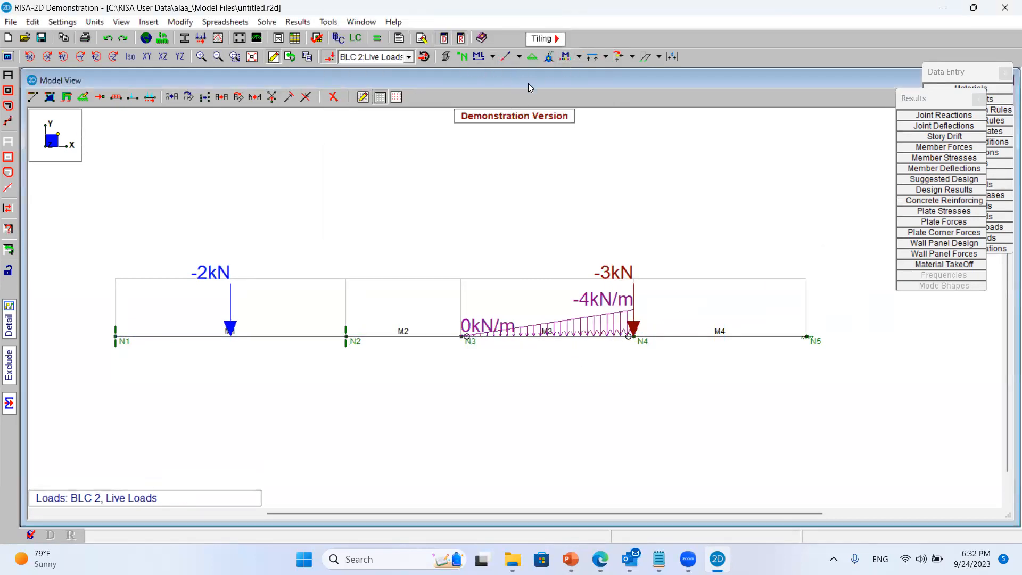
Hide the applied loads and display the member Shear diagram for load combination 1.4D
click(592, 57)
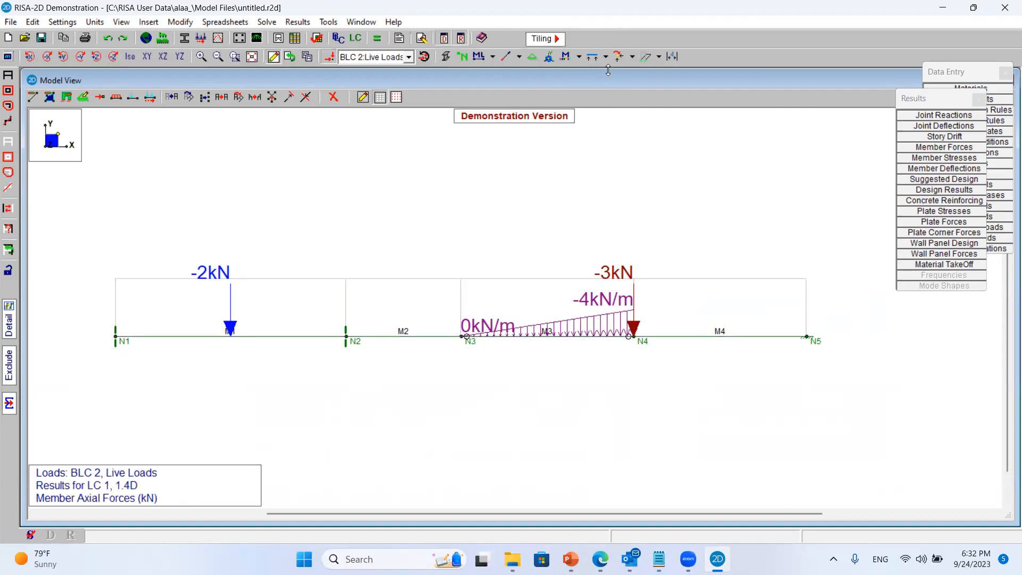
click(607, 57)
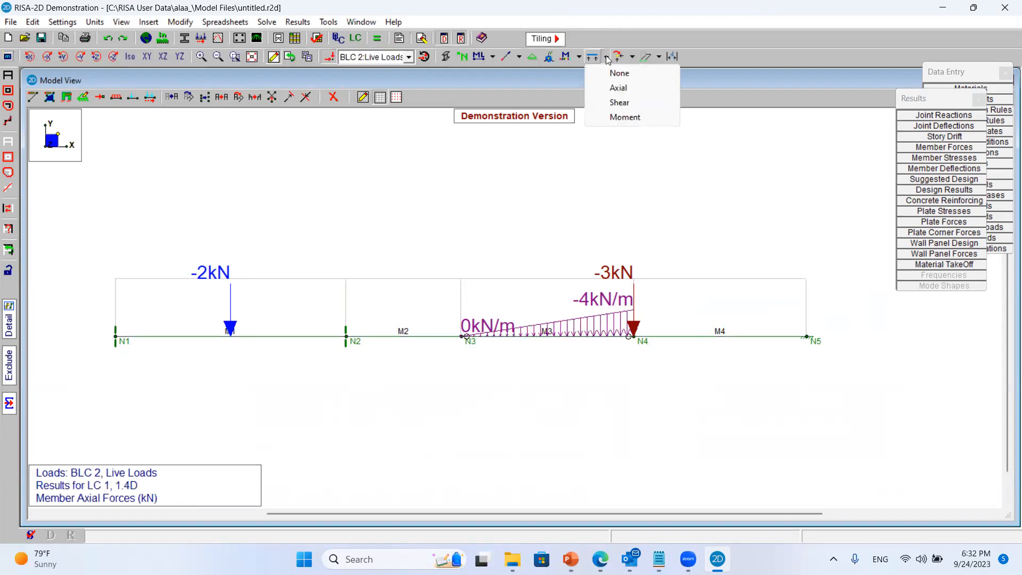
click(616, 12)
click(329, 56)
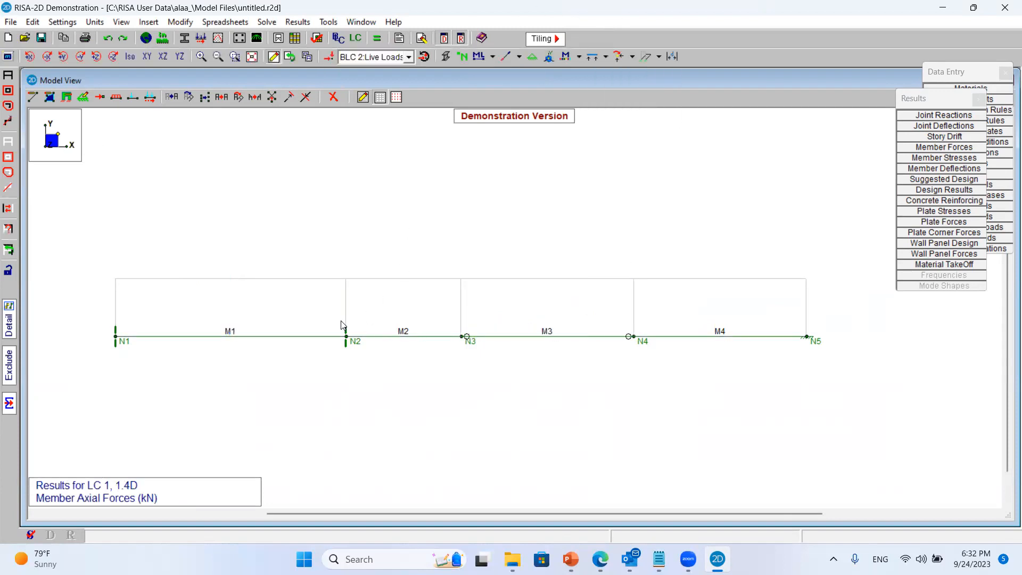
click(594, 57)
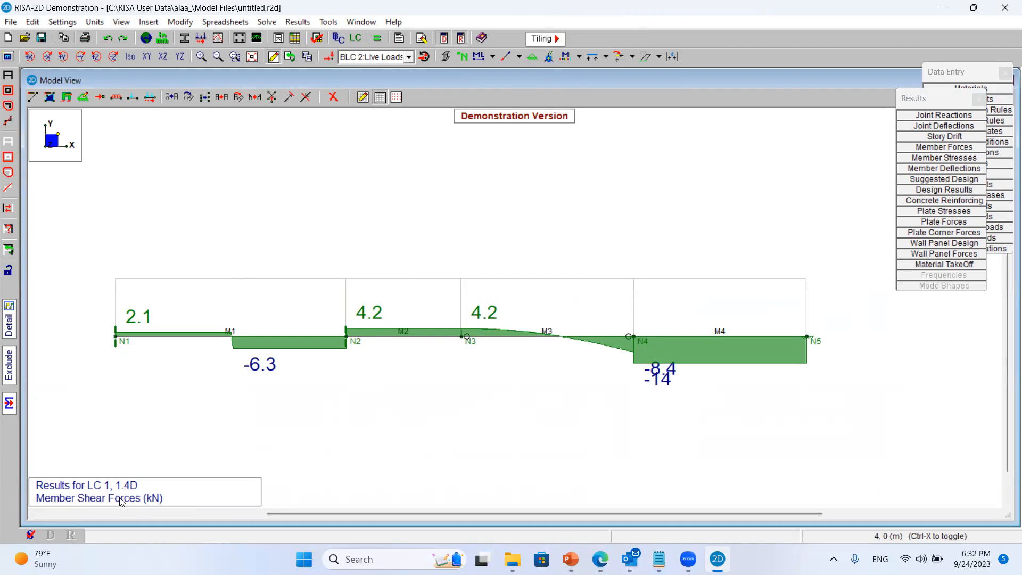
Switch the shear diagram's results to combination 1.2D+1.6L and close the display options
click(8, 56)
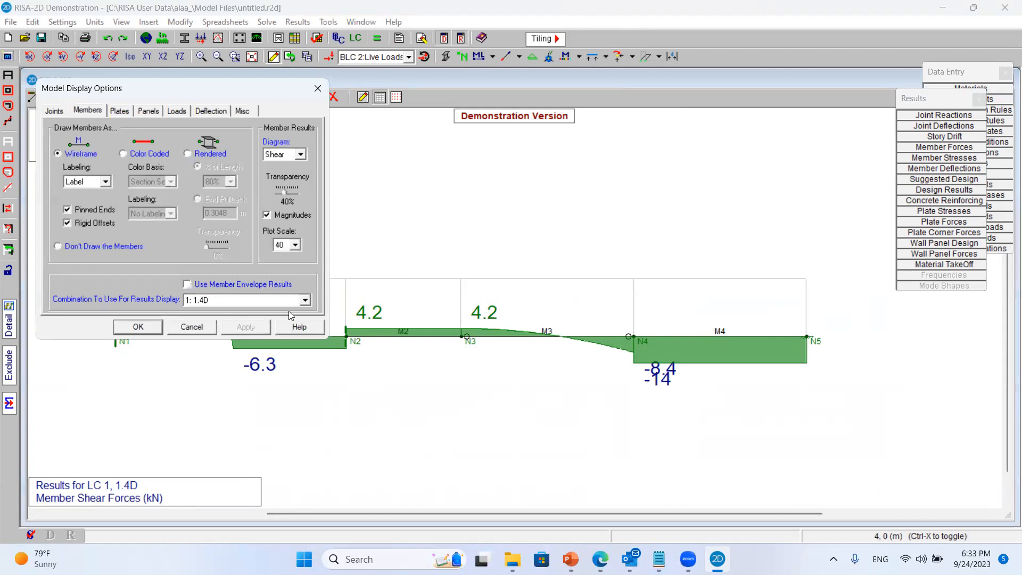
click(284, 301)
click(223, 316)
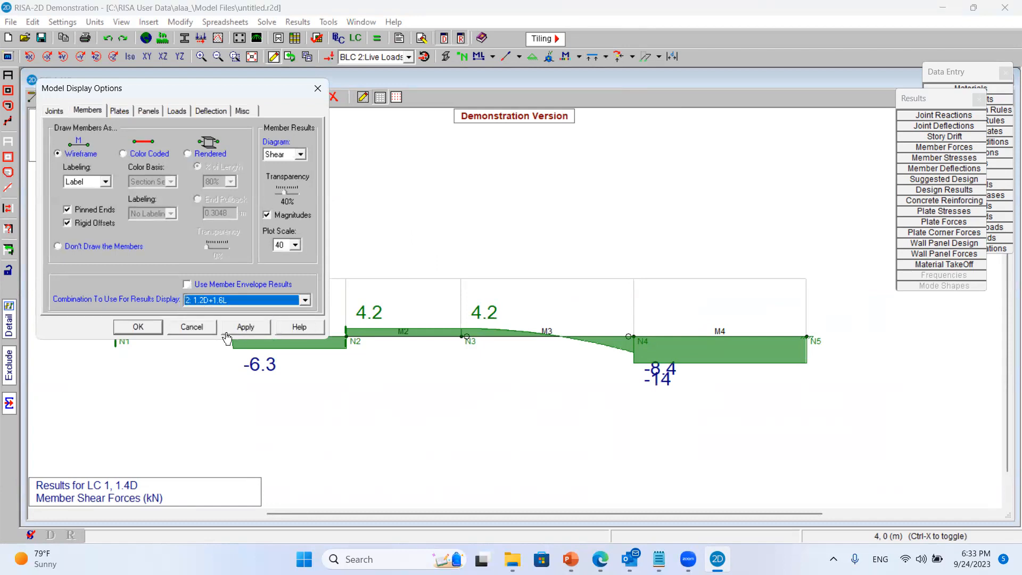
click(226, 332)
click(138, 327)
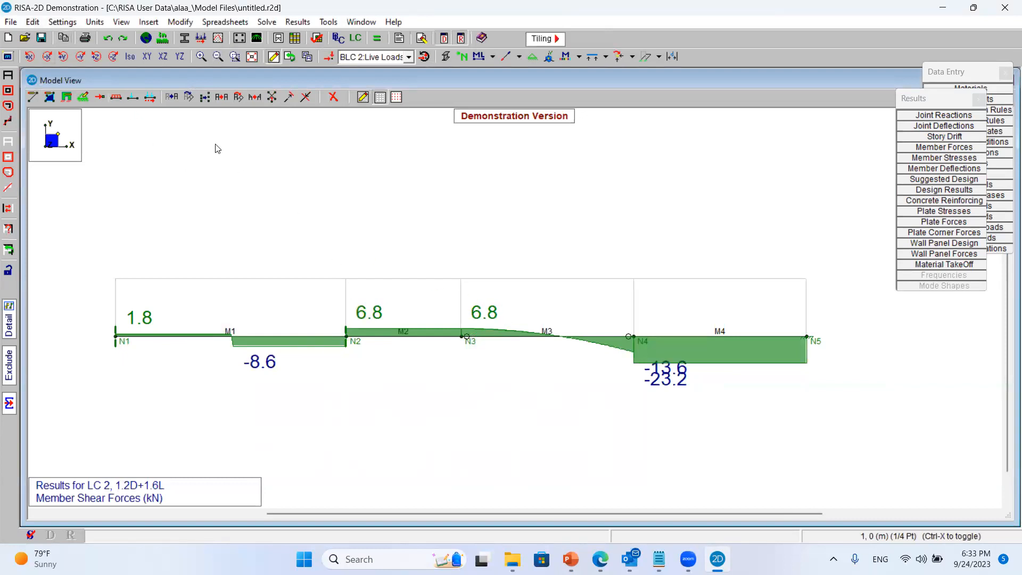
click(85, 38)
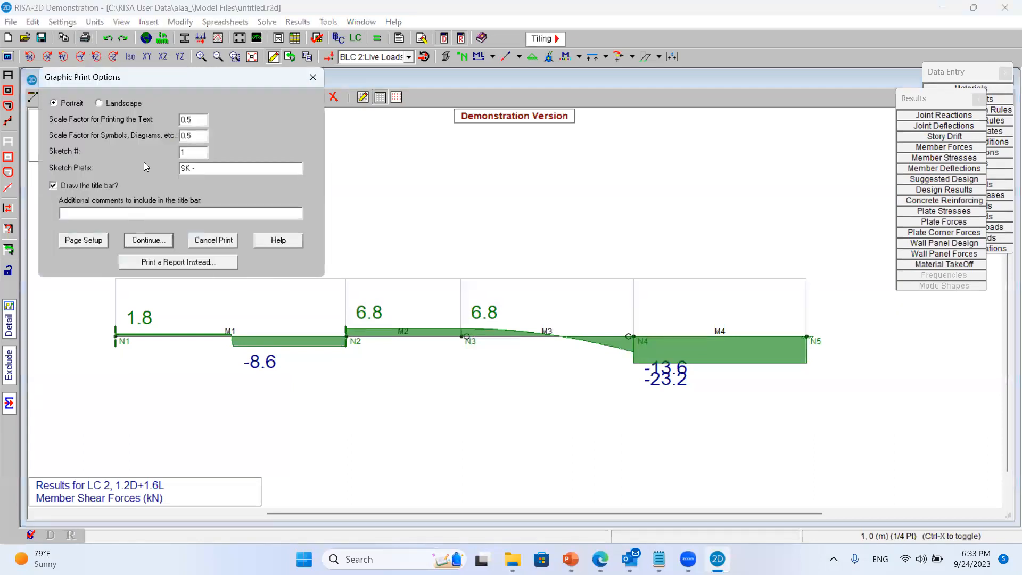
click(99, 104)
click(312, 79)
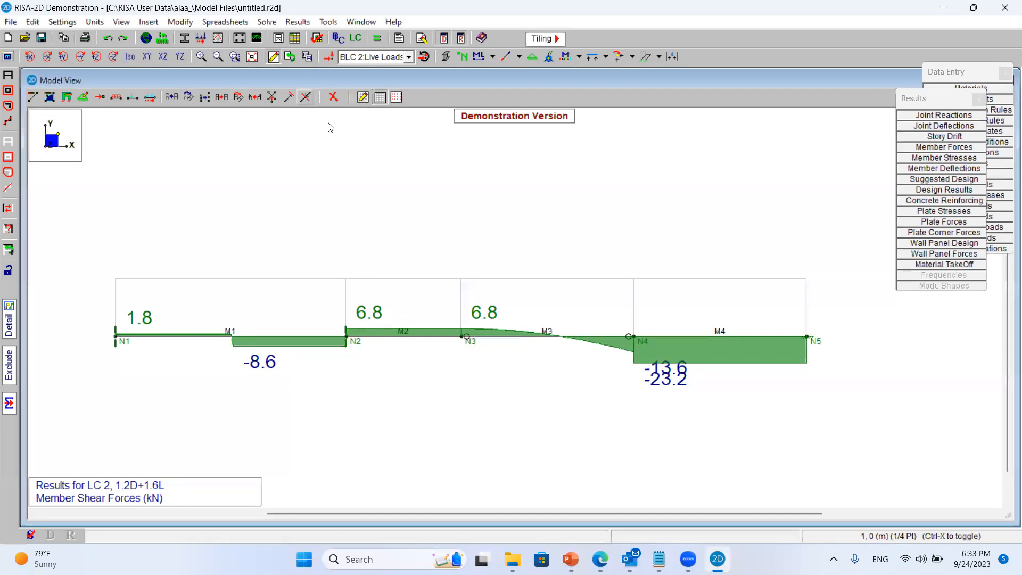
Show the beam's deflected shape for load combination 1.2D+1.6L
click(8, 58)
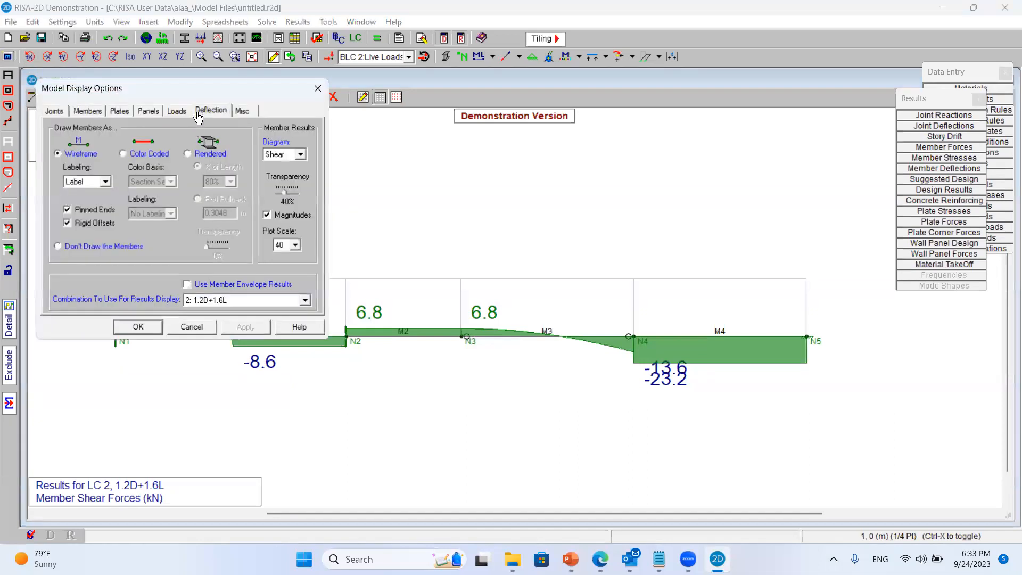
click(198, 114)
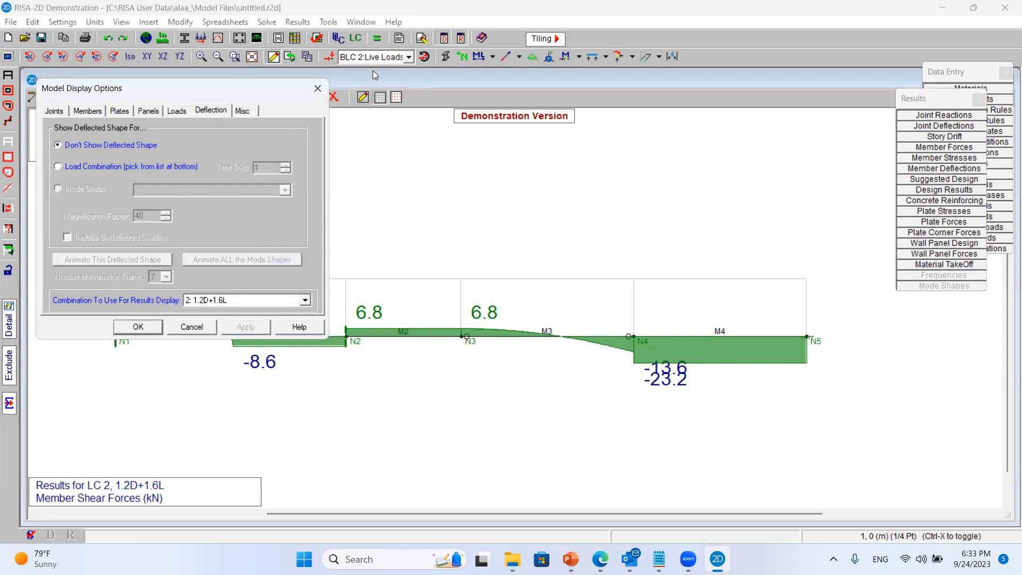
click(318, 88)
click(8, 59)
click(111, 167)
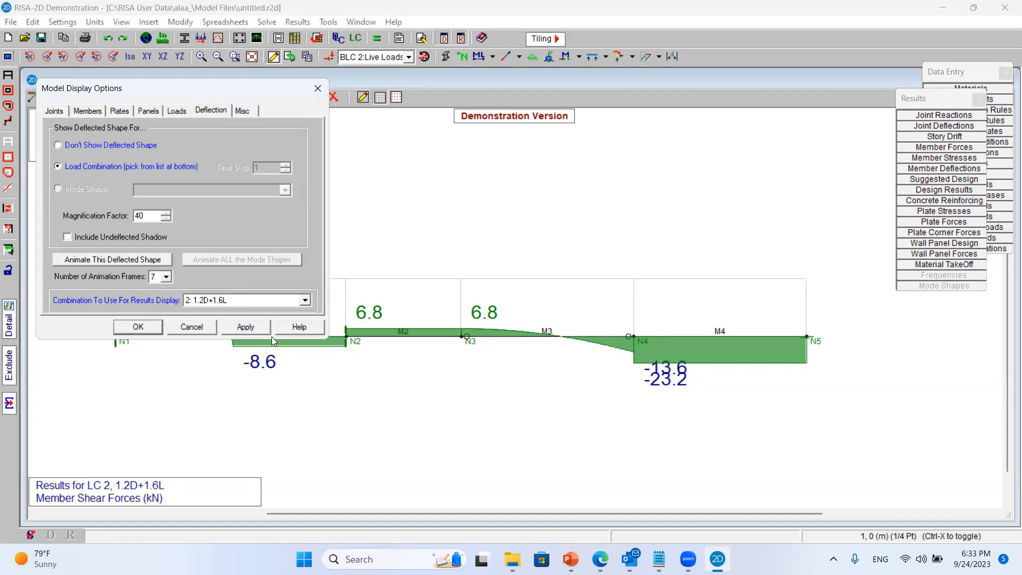
click(260, 329)
Turn off the member result magnitudes and set the member diagram to None
click(86, 110)
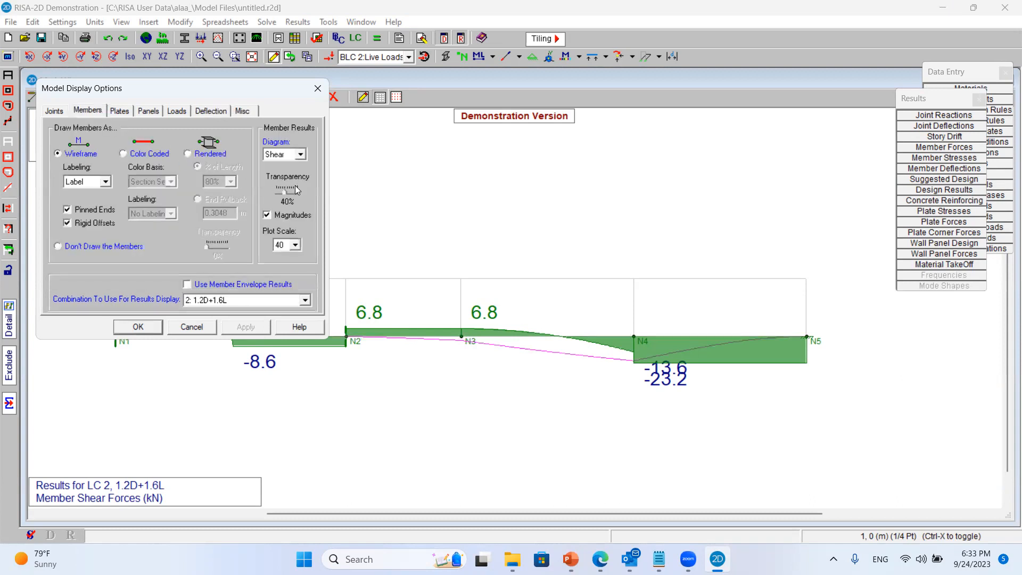
click(288, 215)
click(277, 155)
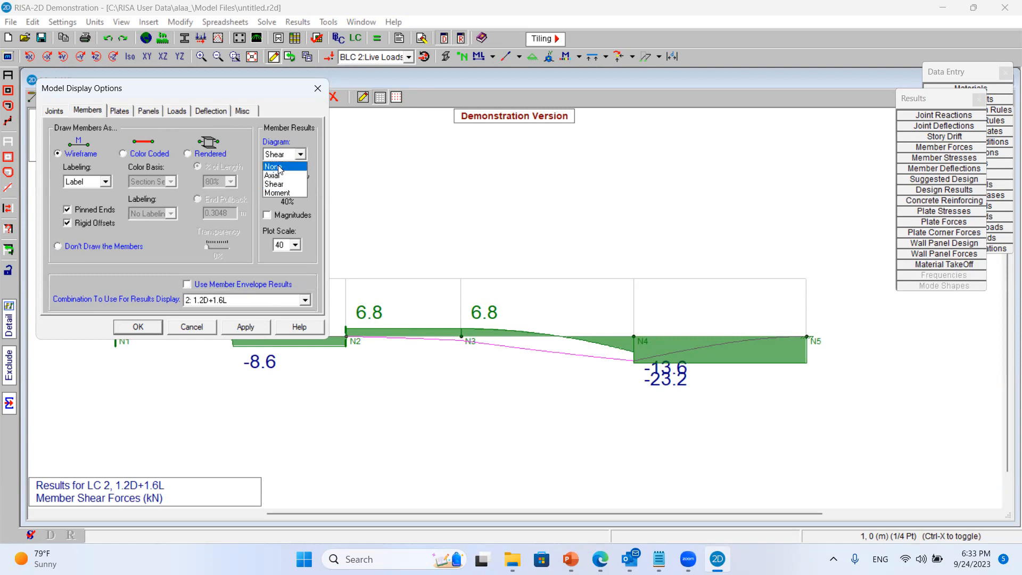
click(274, 163)
click(242, 329)
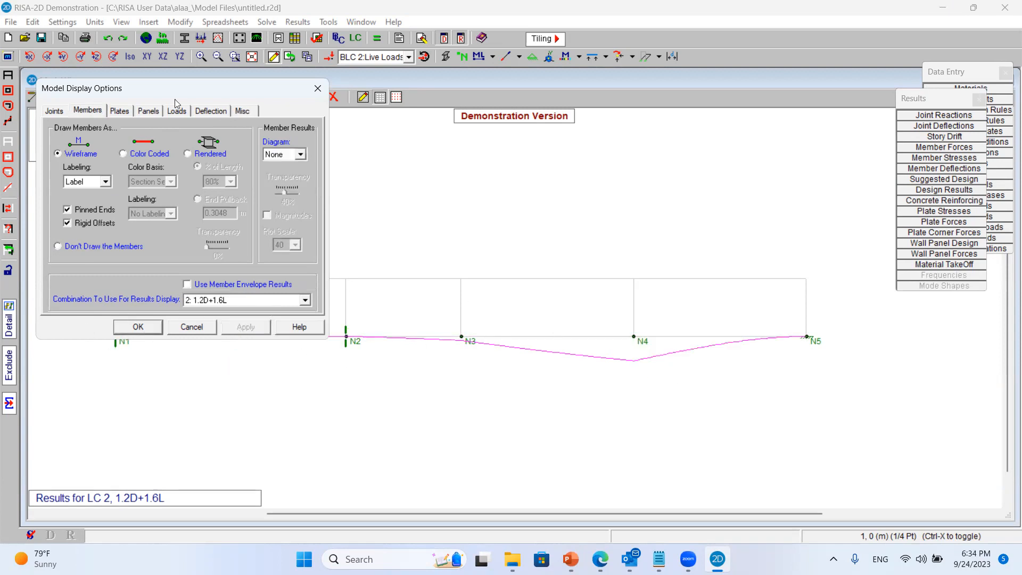
Set the deflected shape's magnification factor to 80 and close the display options
click(211, 111)
click(166, 212)
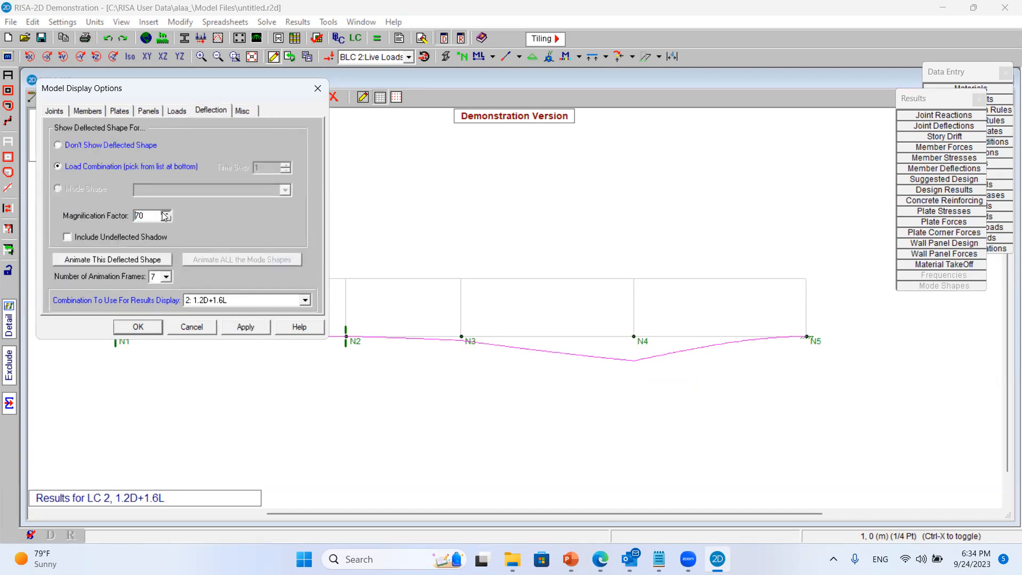
click(232, 325)
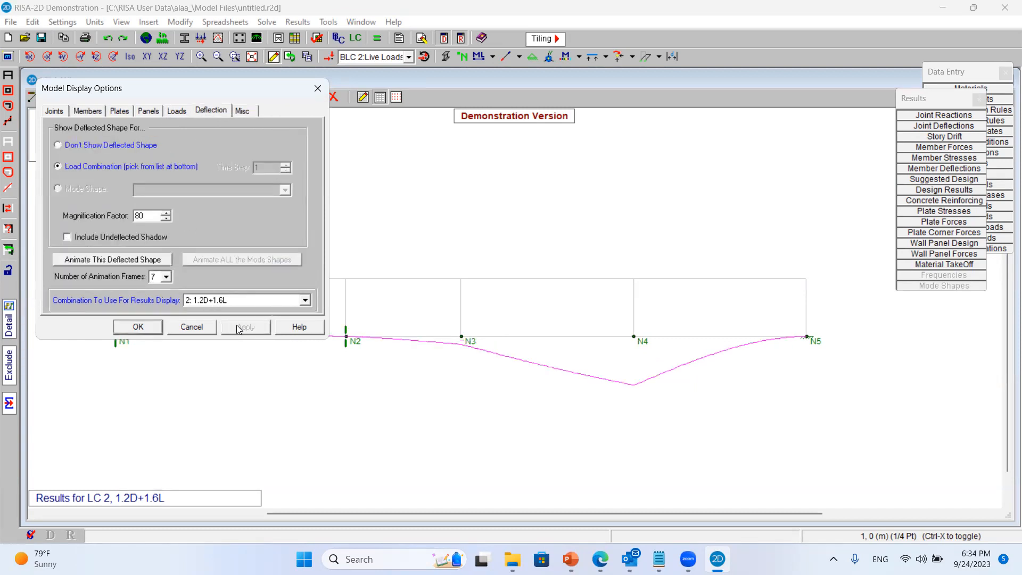
click(137, 327)
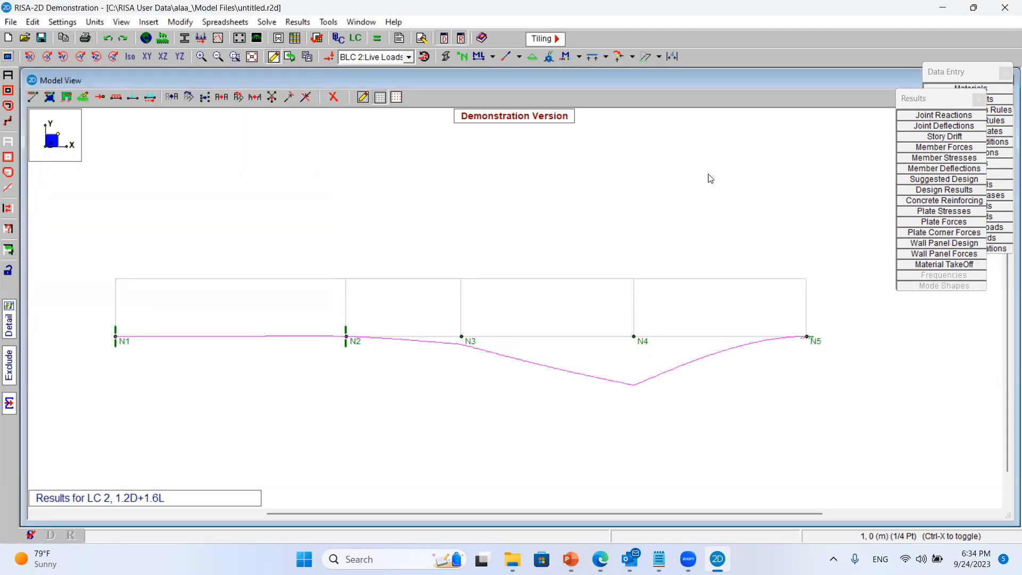